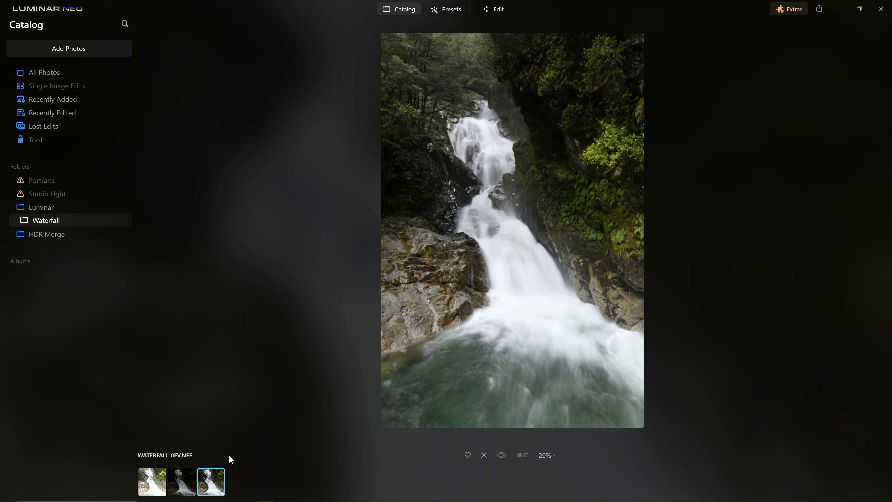
Open the waterfall photo for editing, try Enhance AI's Accent at 100, and reset the adjustment
click(492, 10)
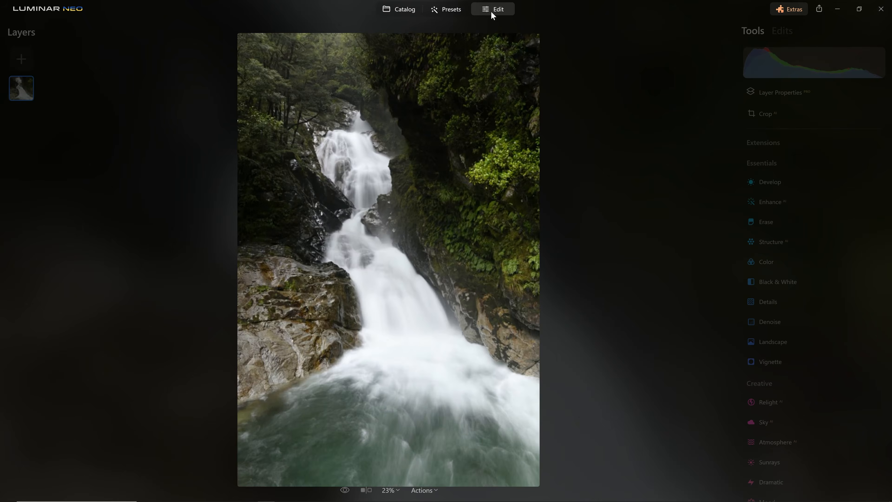
click(770, 203)
drag(761, 251, 868, 252)
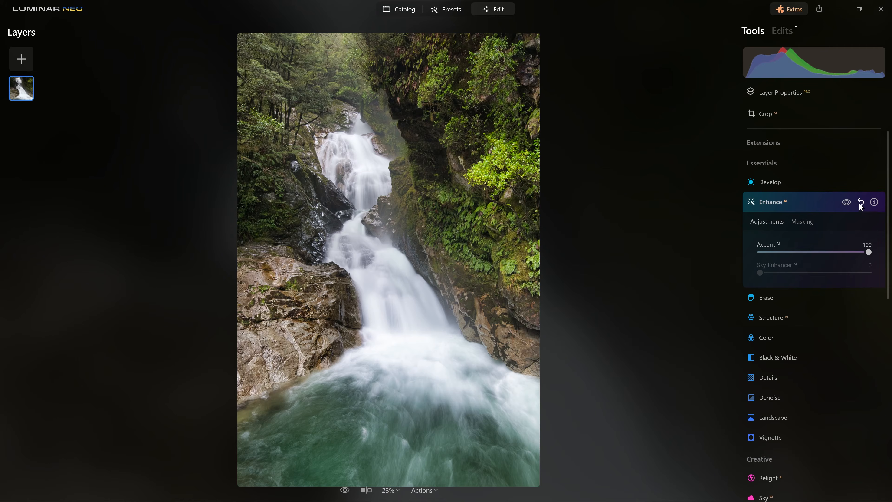
click(861, 202)
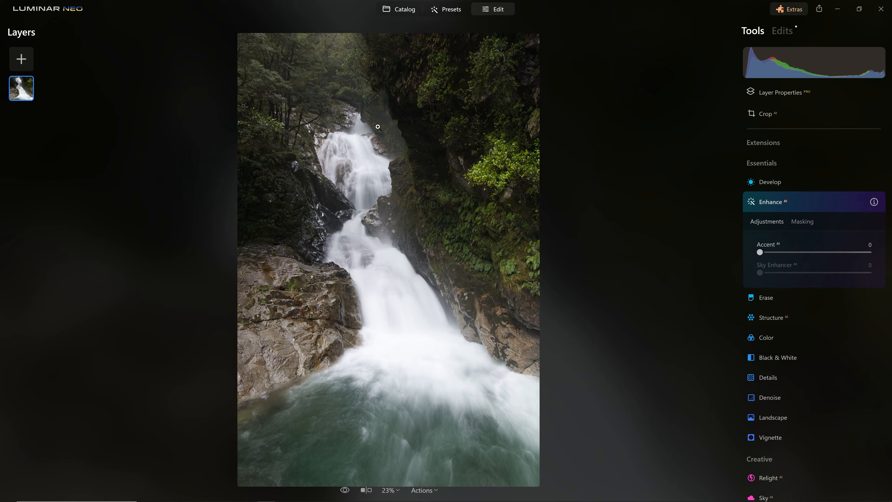
Return to the catalog, select all three bracketed waterfall photos and load them into HDR Merge
click(402, 9)
scroll(520, 228, up, 3)
click(372, 136)
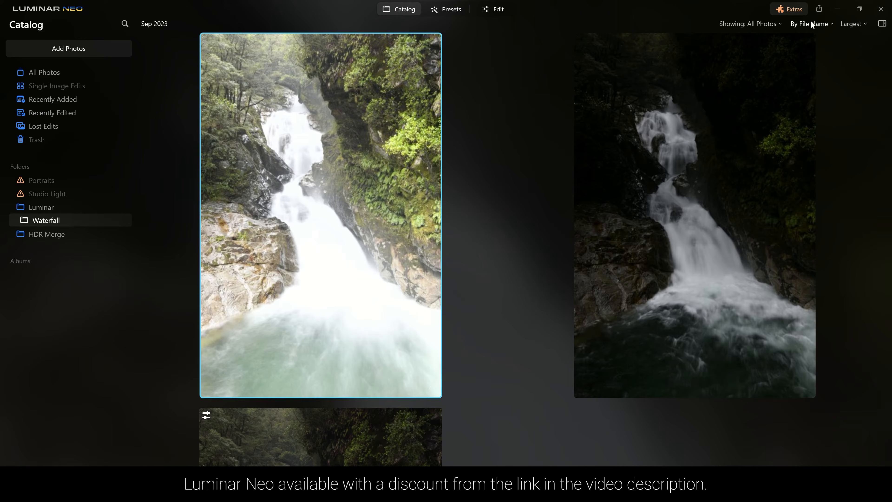
click(882, 23)
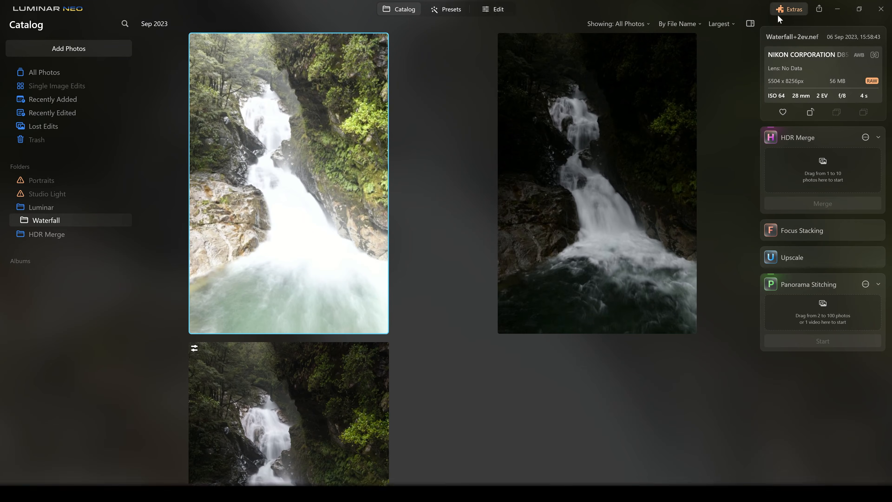
ctrl+click(686, 322)
ctrl+click(239, 436)
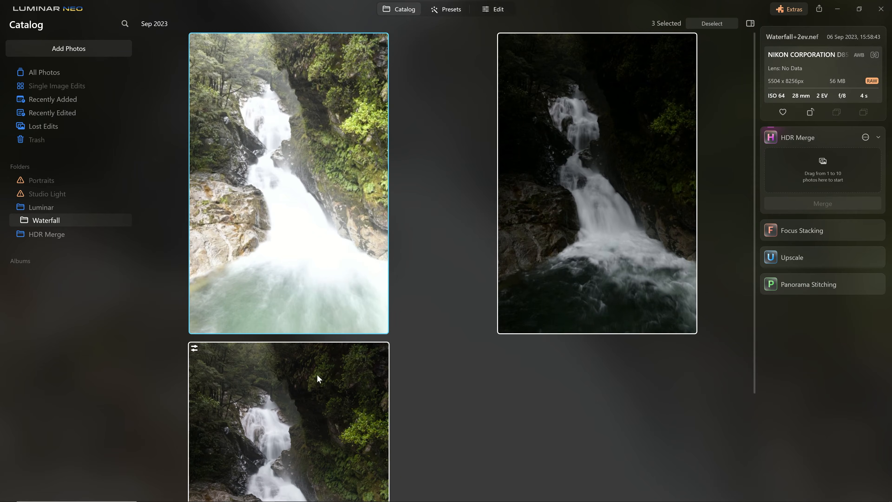
drag(354, 178, 837, 184)
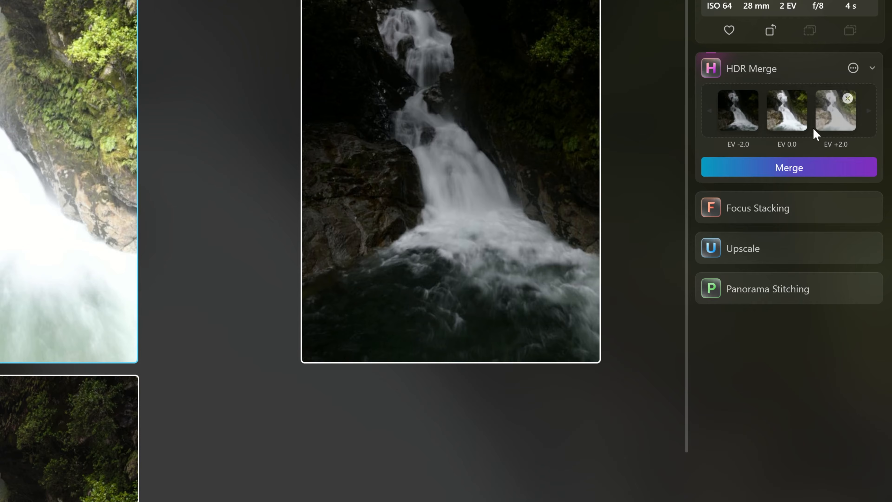
Enable Ghost Reduction at Medium with Waterfall_0ev as the reference image, and run the HDR merge
click(853, 68)
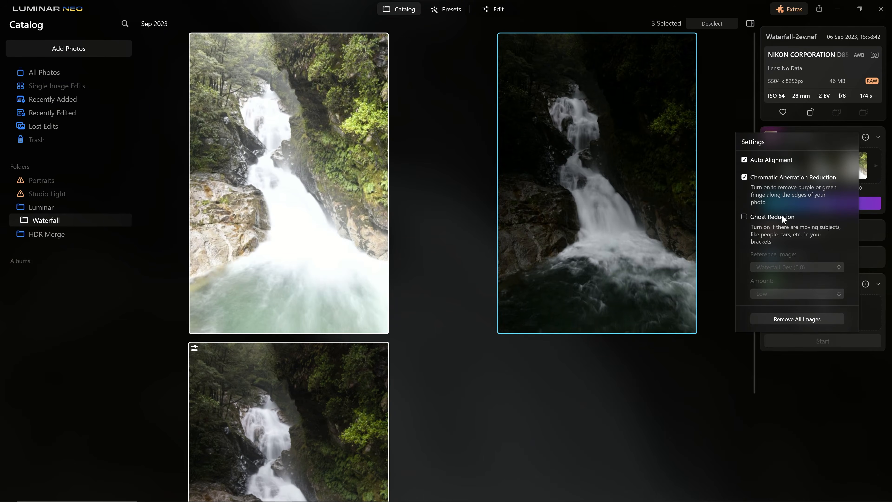
click(767, 202)
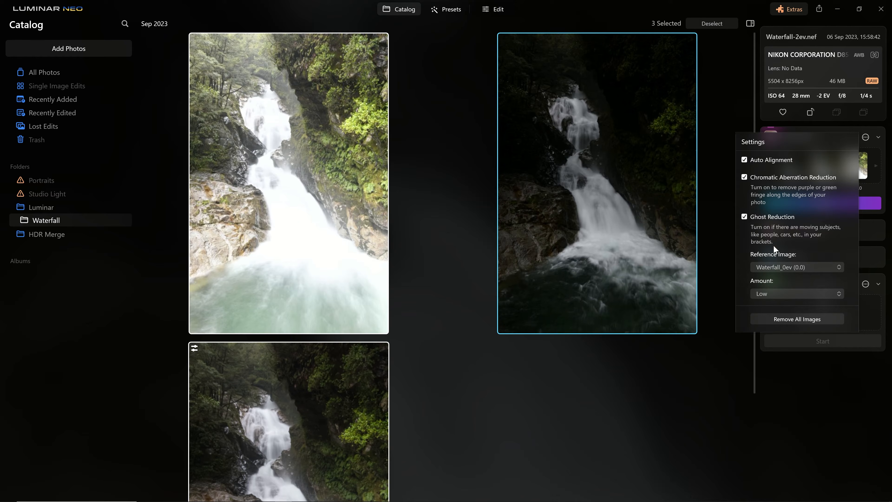
click(793, 271)
click(796, 297)
click(773, 291)
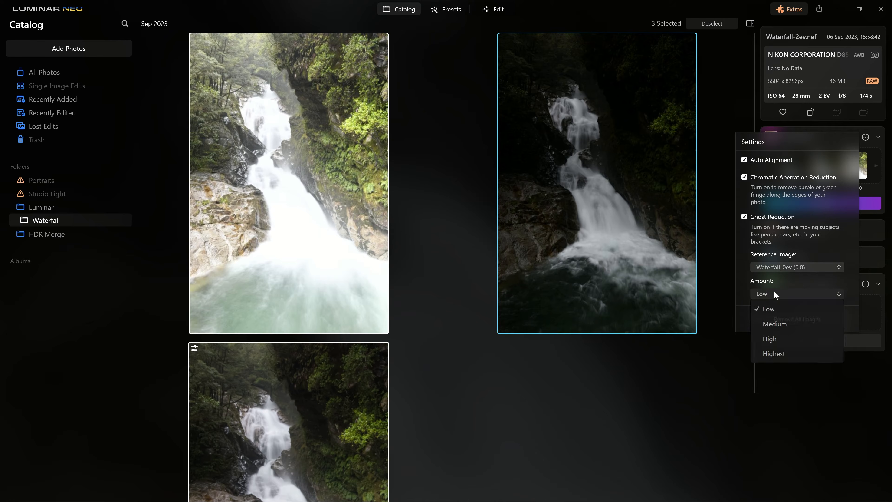
click(782, 322)
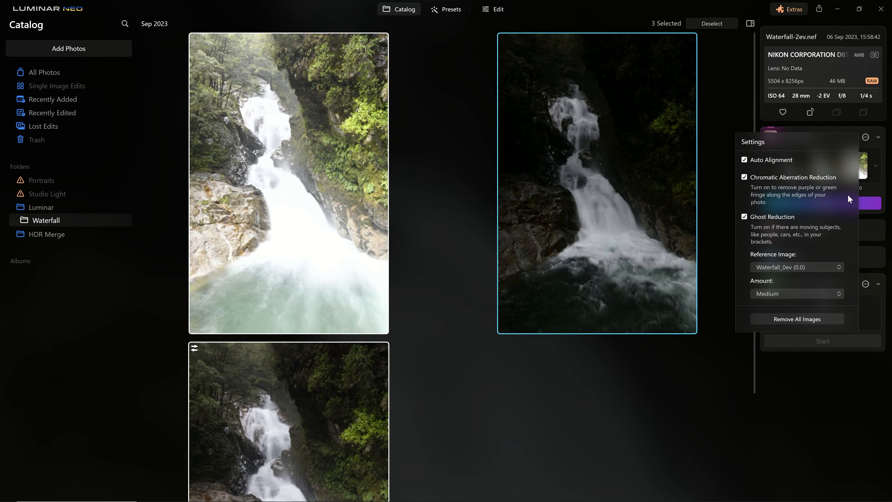
click(839, 207)
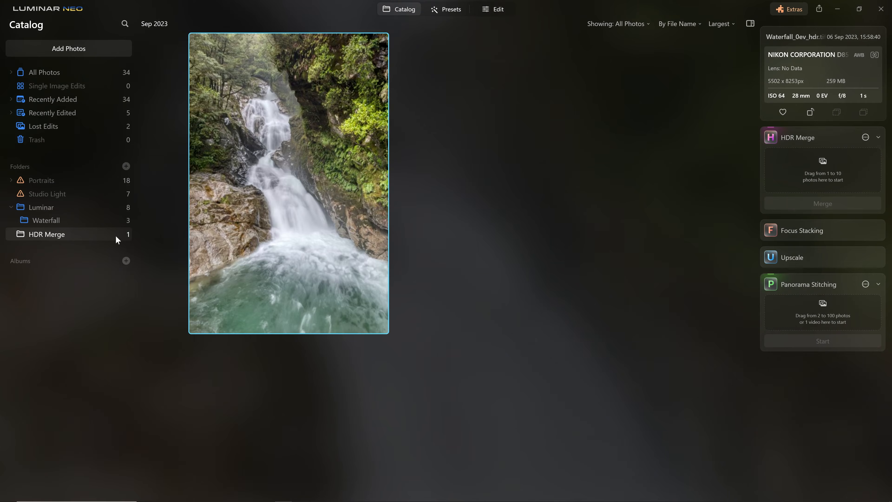
Open the merged HDR photo and inspect the water, rocks and foliage at 100%
double_click(316, 197)
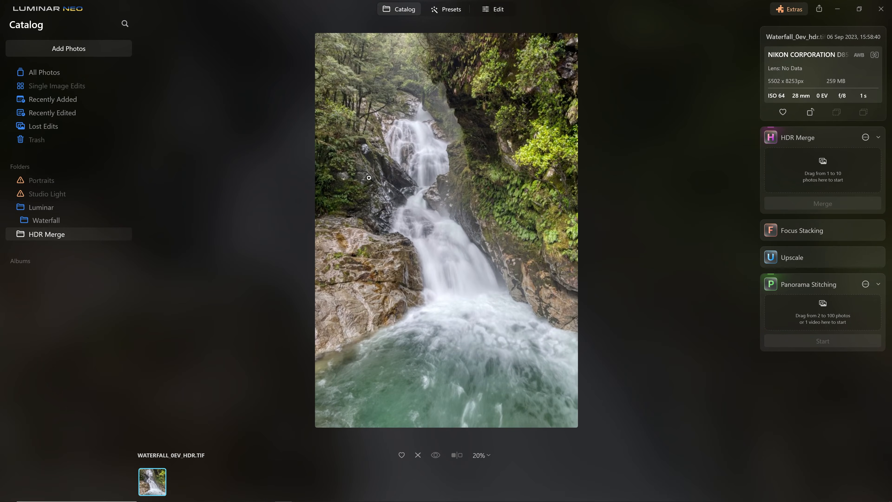
click(523, 277)
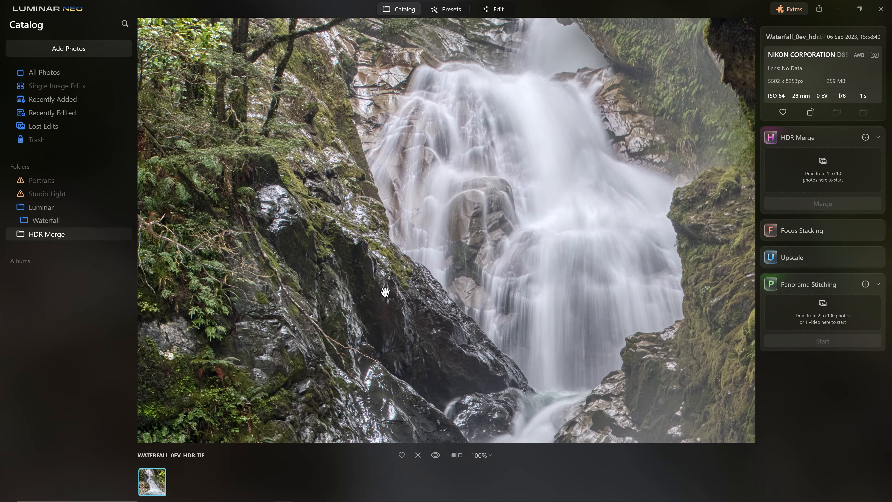
drag(355, 261, 627, 226)
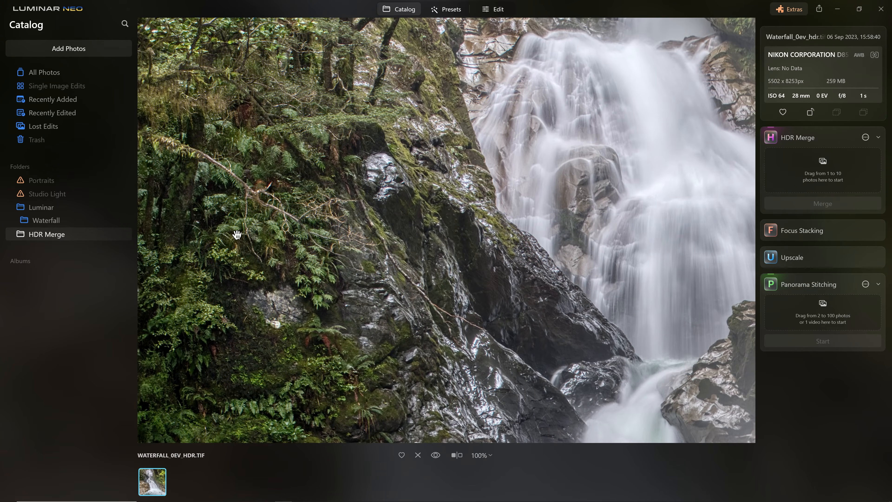
drag(669, 284, 224, 268)
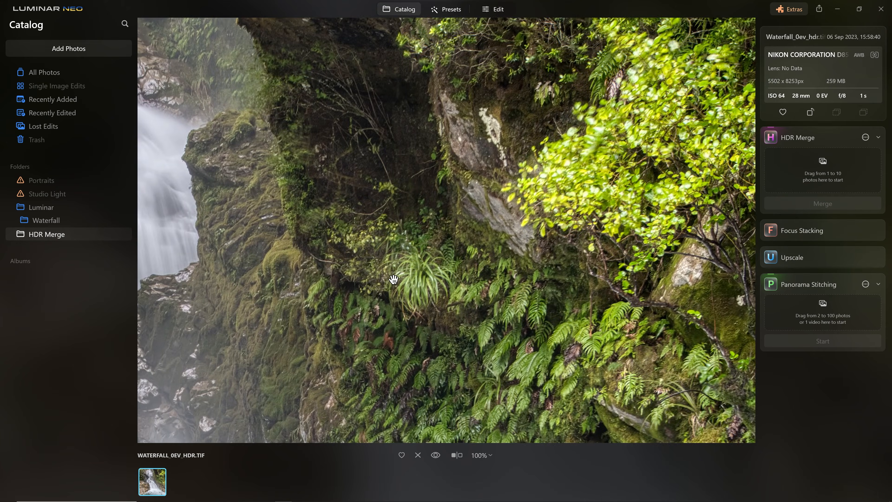
drag(509, 371, 631, 24)
click(379, 280)
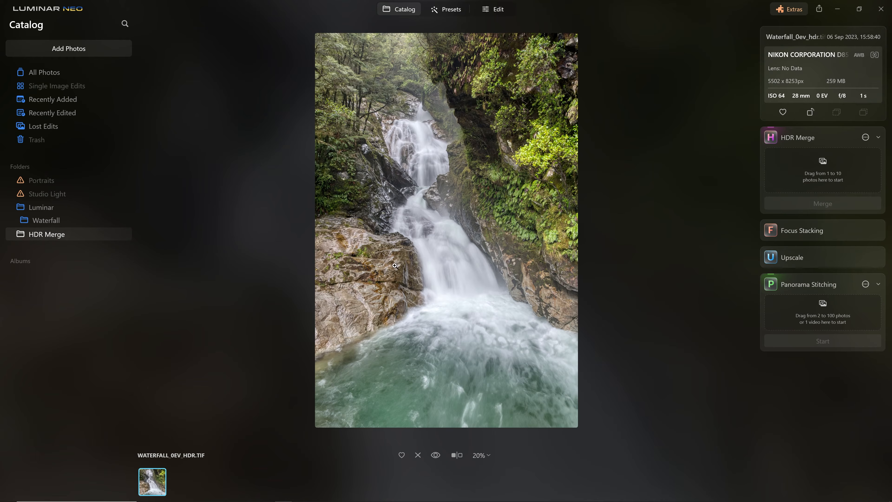
Revert Waterfall_0ev.nef in the Waterfall folder to its original state
click(52, 220)
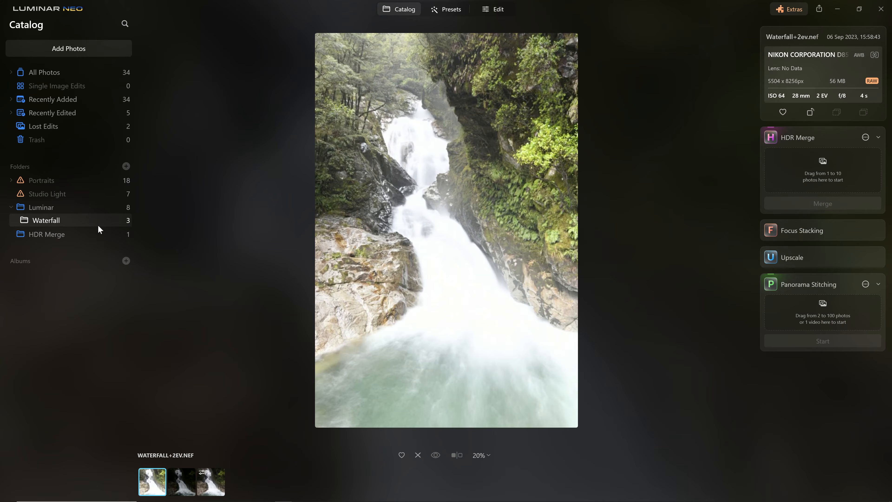
click(210, 487)
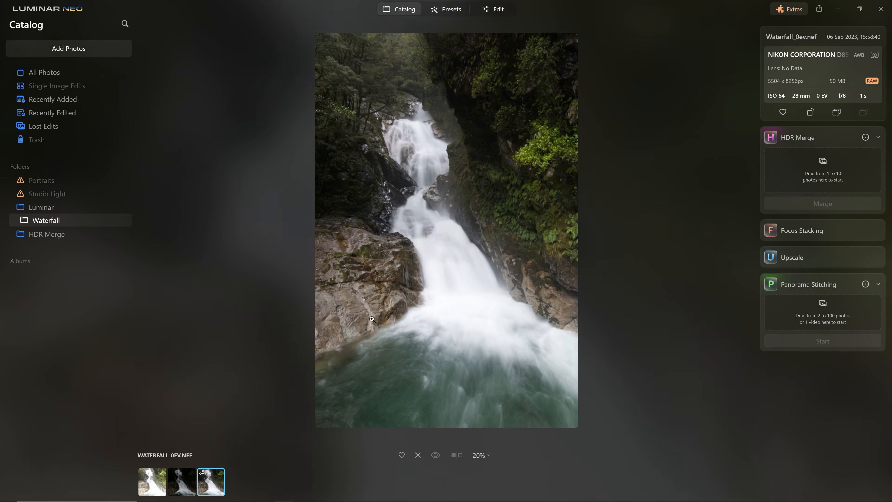
right_click(213, 479)
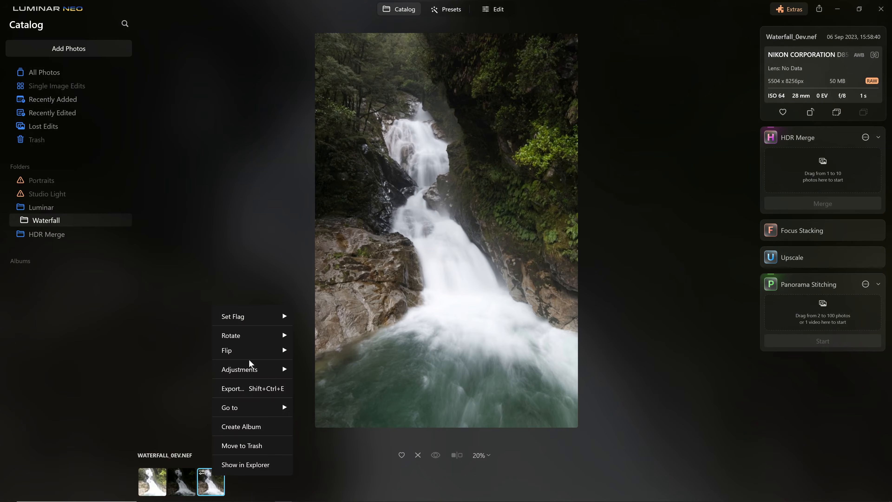
mouse_move(258, 369)
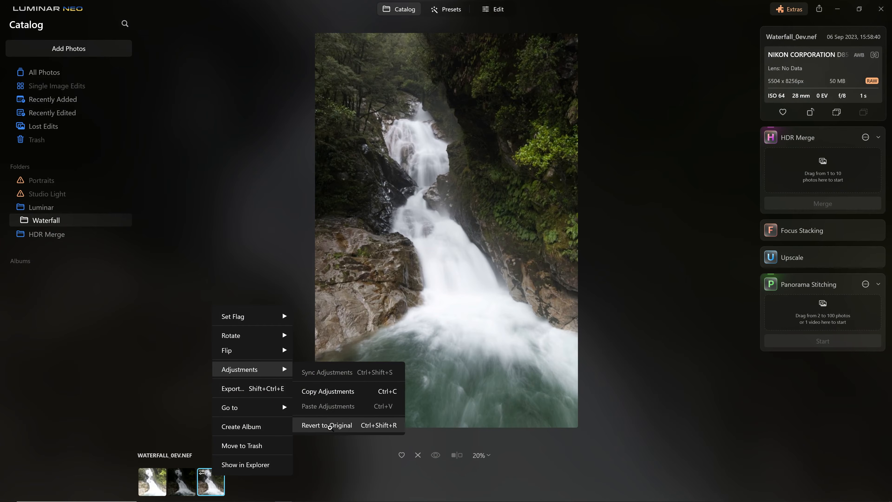
click(331, 427)
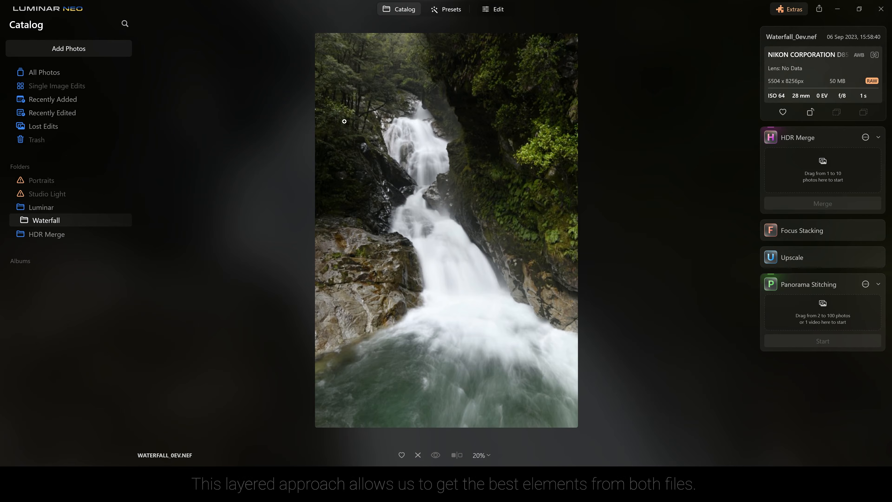
Open Waterfall_0ev.nef for editing and set Exposure to 0.38 in Develop
click(496, 9)
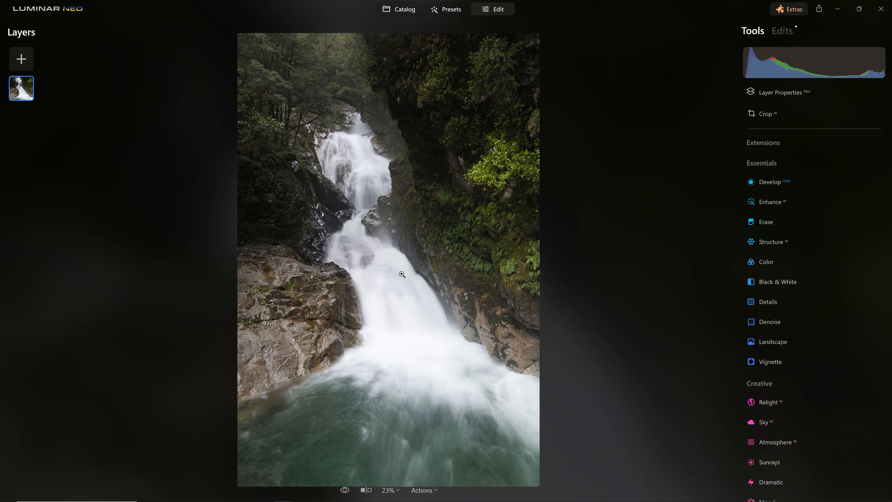
click(774, 200)
click(775, 201)
click(775, 184)
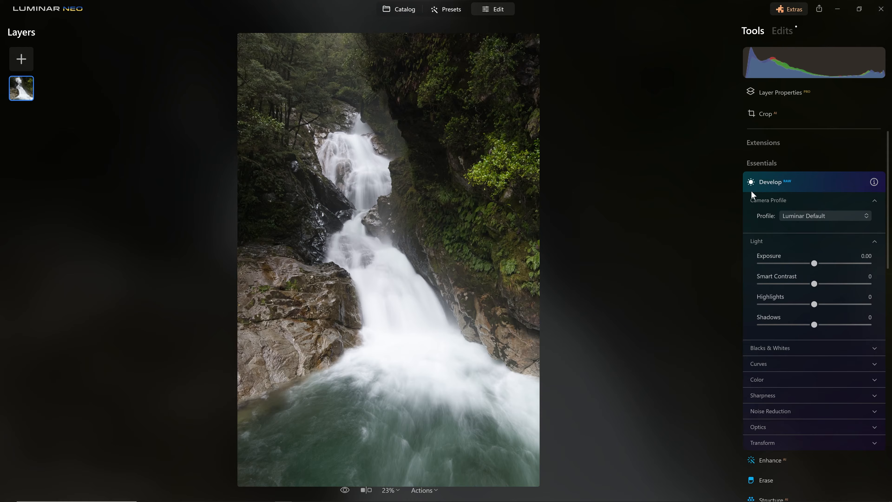
scroll(773, 185, down, 2)
drag(814, 207, 819, 208)
scroll(743, 189, up, 2)
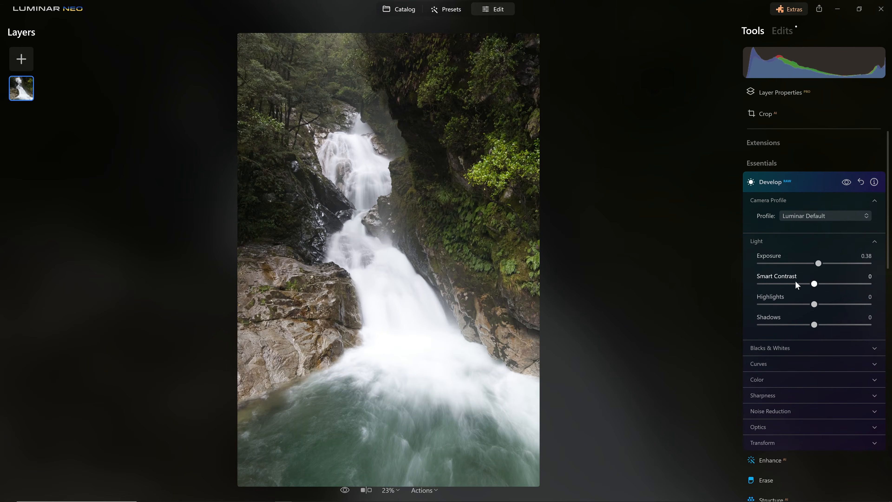
Apply the Camera Neutral profile and set Highlights to -88 and Shadows to 14
click(829, 216)
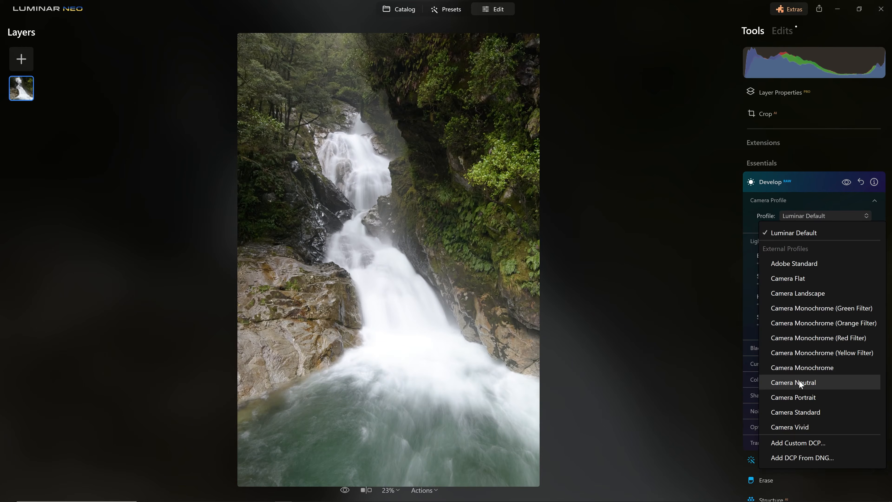
click(799, 379)
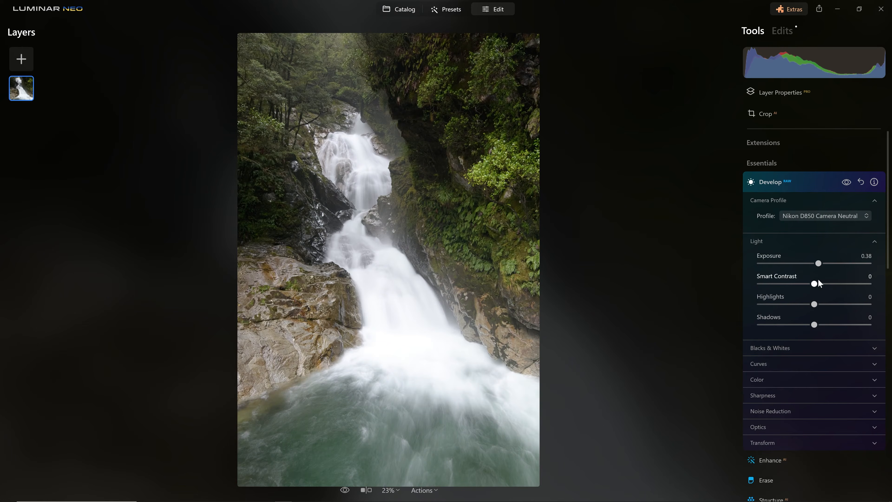
drag(814, 304, 765, 306)
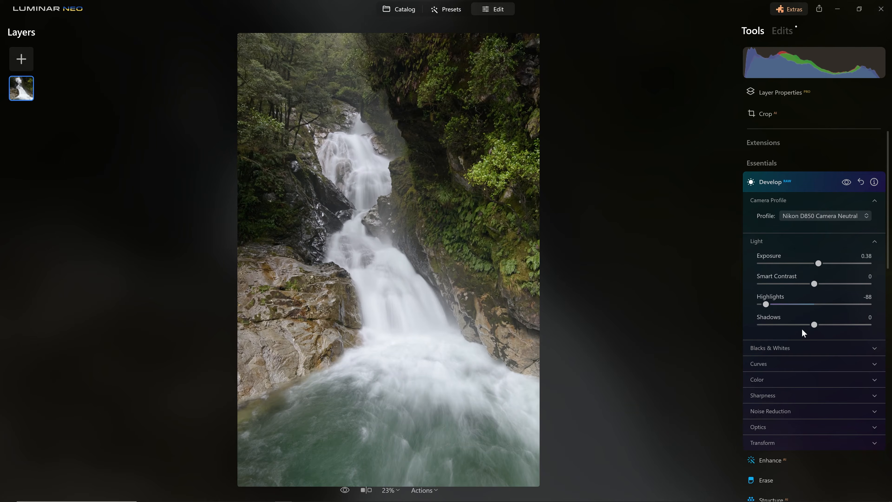
drag(814, 325, 823, 327)
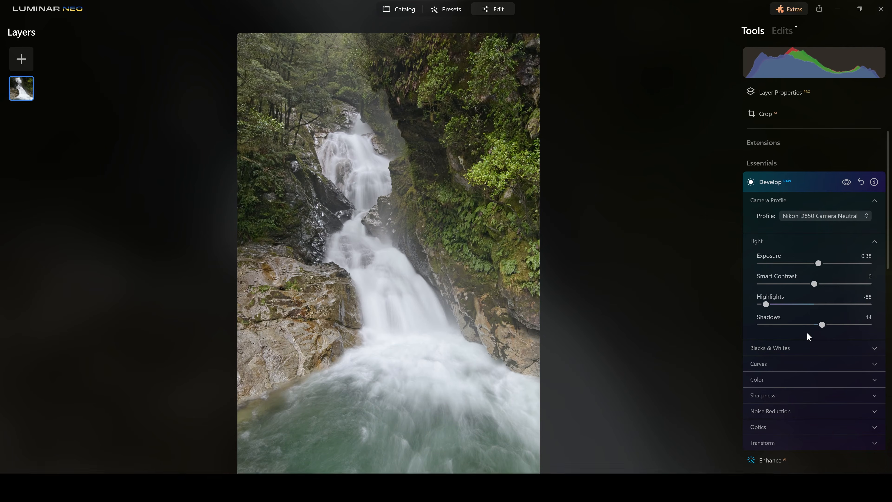
Try raising Whites to 29 and lowering Blacks to -30, and reset both sliders
scroll(782, 238, down, 3)
click(781, 237)
drag(819, 259, 798, 278)
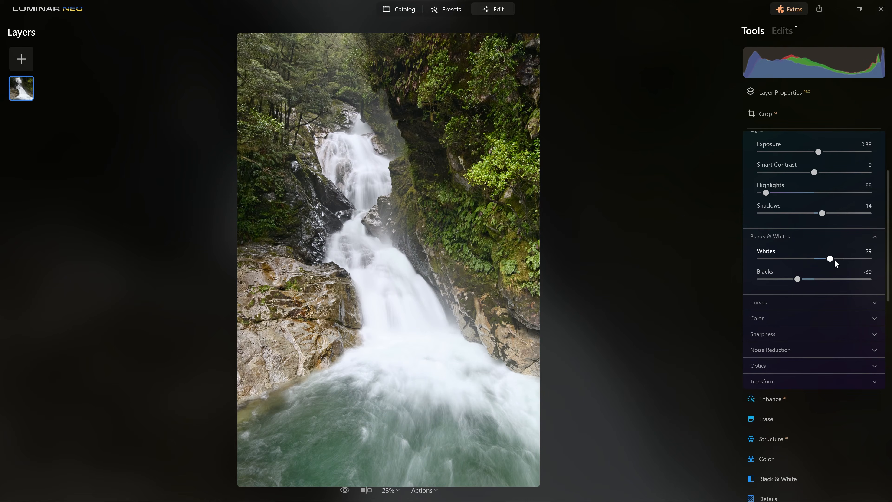
drag(833, 259, 846, 259)
double_click(846, 259)
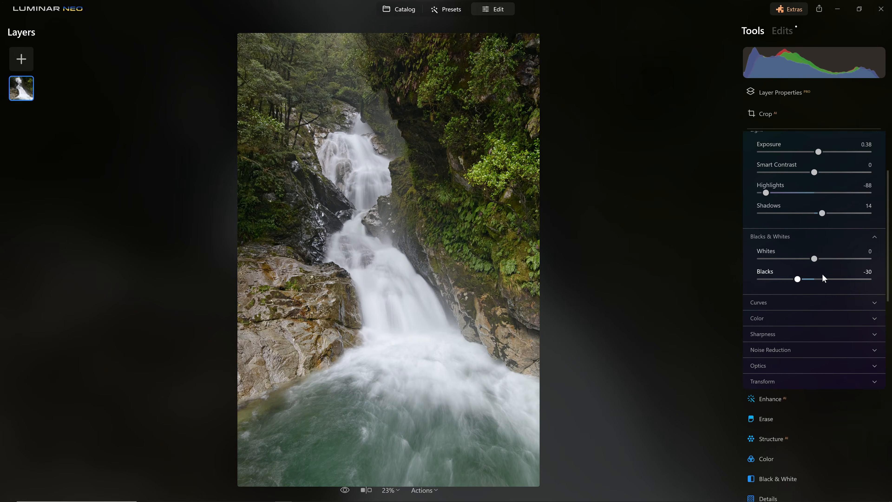
double_click(797, 280)
Expand the Curves section in Develop and turn on the clipping warnings
click(773, 302)
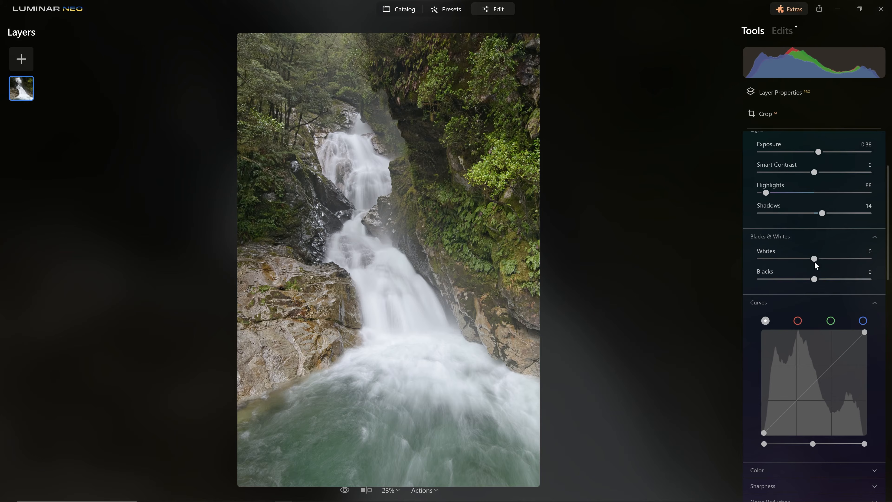
key(j)
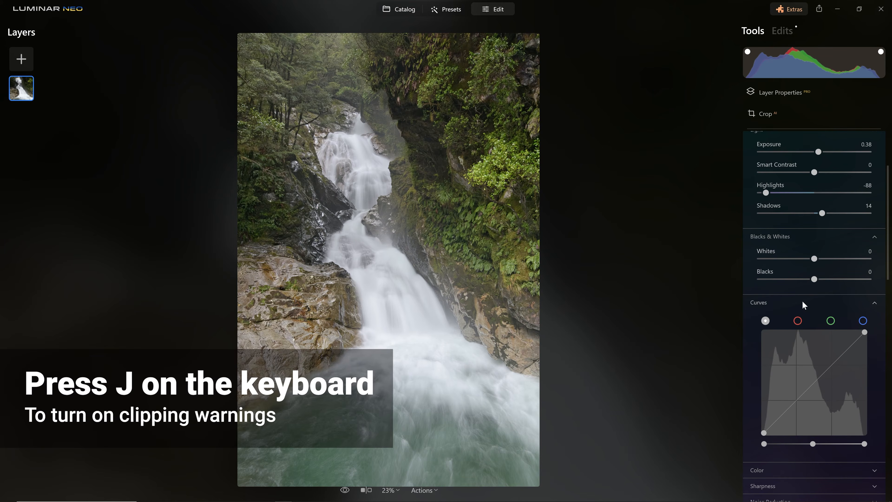
Test clipping with Whites at 59 and Blacks at -100, and reset both sliders
drag(816, 258, 750, 276)
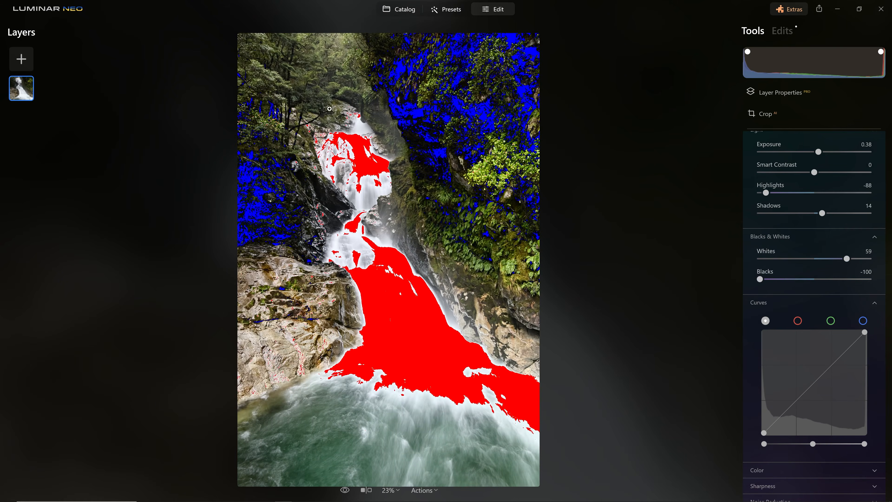
double_click(848, 259)
double_click(760, 279)
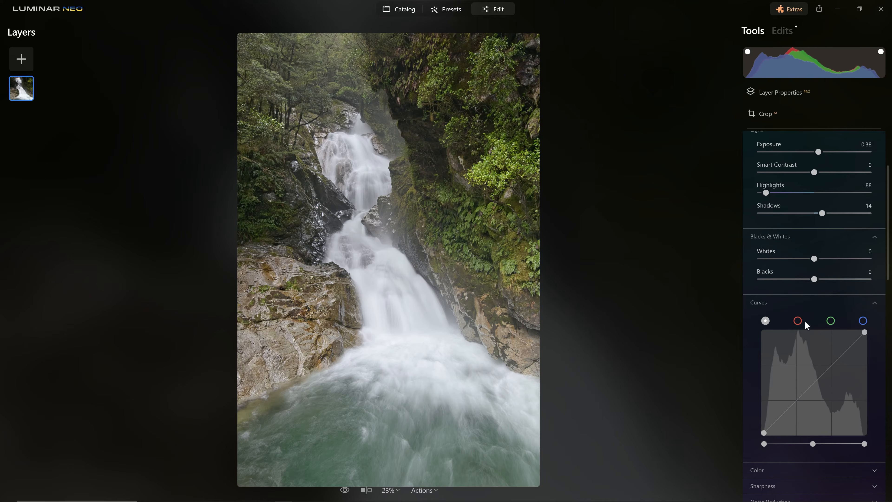
Pull the curve's white and black points slightly inward until clipping just begins, and turn off the clipping warnings
drag(865, 335, 862, 330)
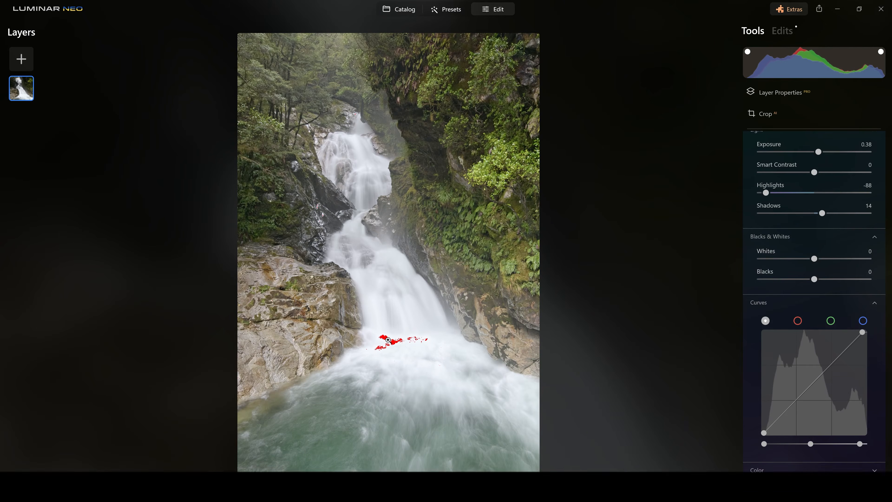
drag(764, 433, 768, 441)
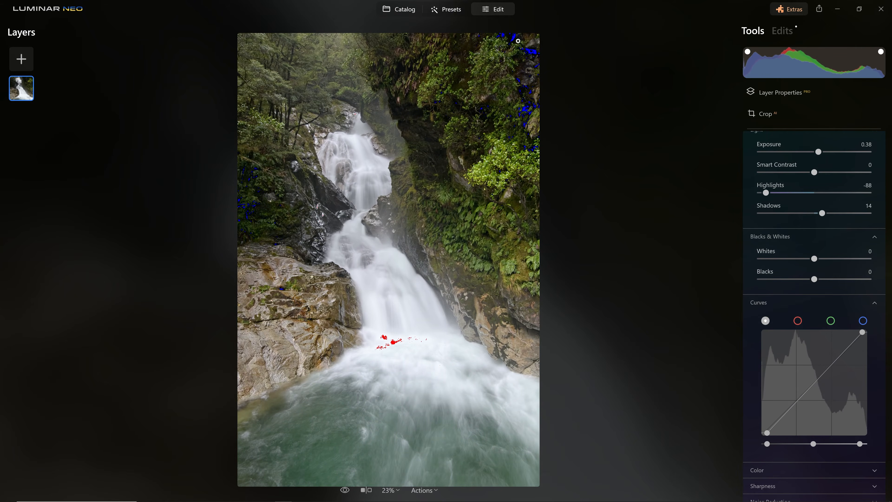
drag(769, 435, 762, 437)
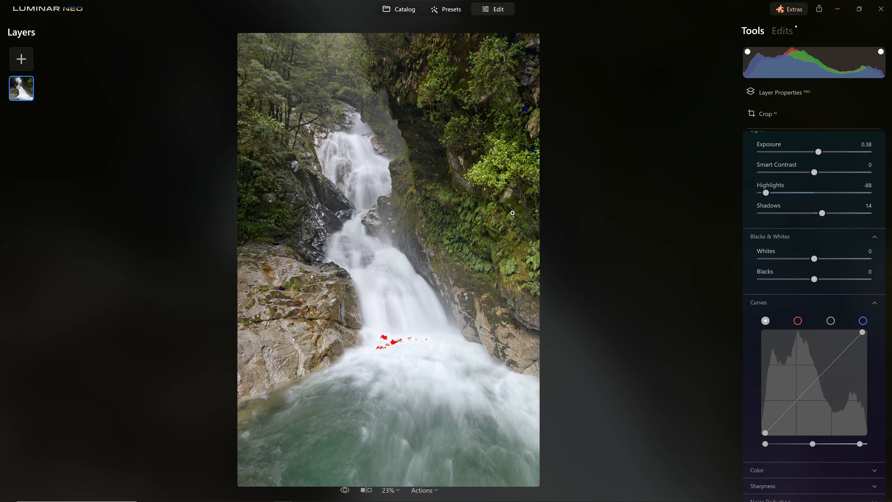
key(j)
Expand Develop's Color section and set Temperature to 5726, Tint to 2 and Saturation to 16
scroll(799, 312, down, 5)
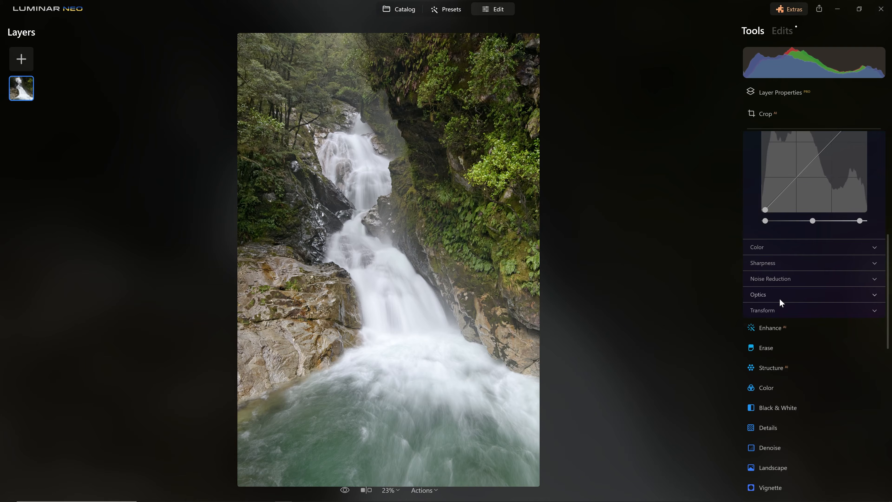
click(769, 252)
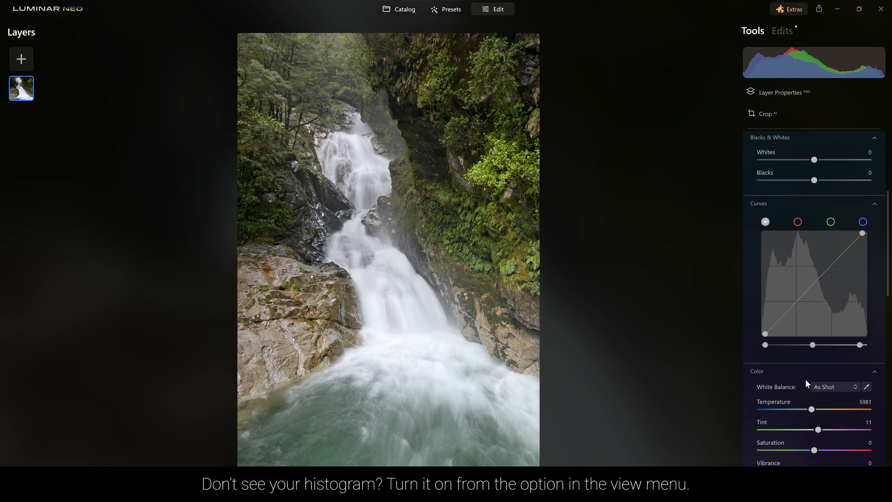
scroll(807, 385, down, 1)
drag(814, 294, 797, 316)
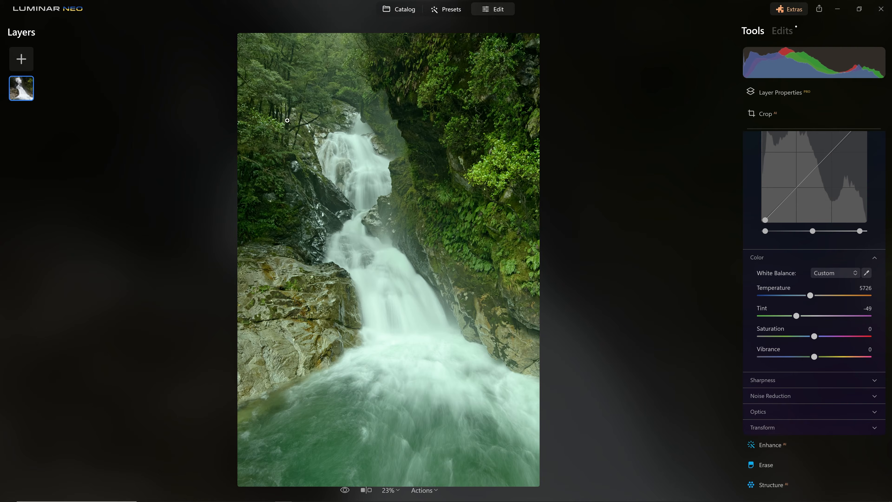
double_click(796, 316)
drag(820, 314, 821, 341)
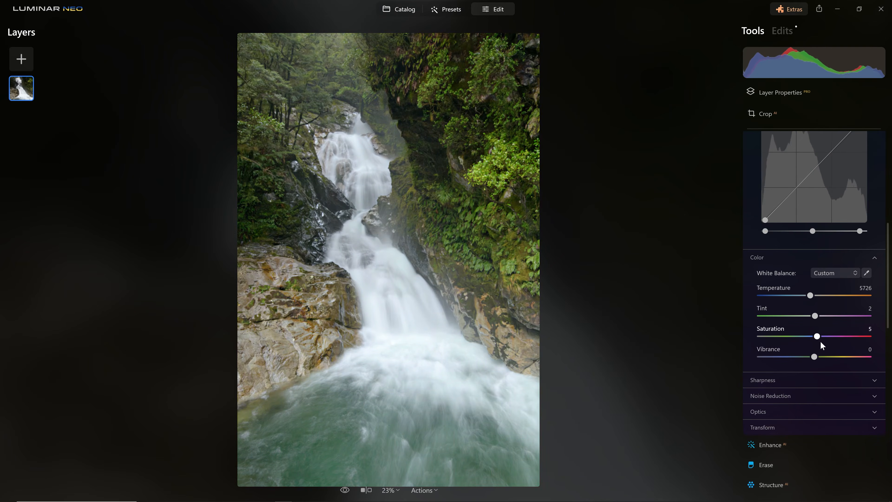
Examine the separate Color tool's saturation and vibrance controls, and return to the Color section in Develop
scroll(823, 313, up, 9)
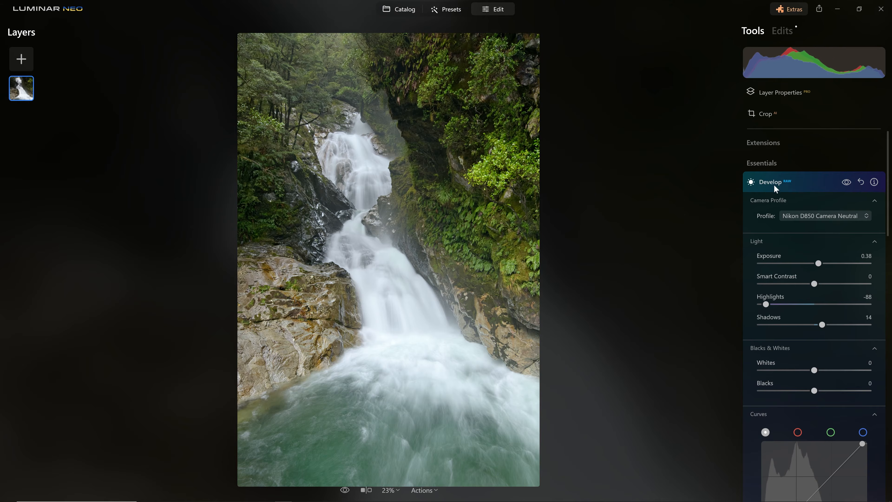
scroll(793, 276, down, 8)
scroll(803, 311, down, 4)
click(780, 376)
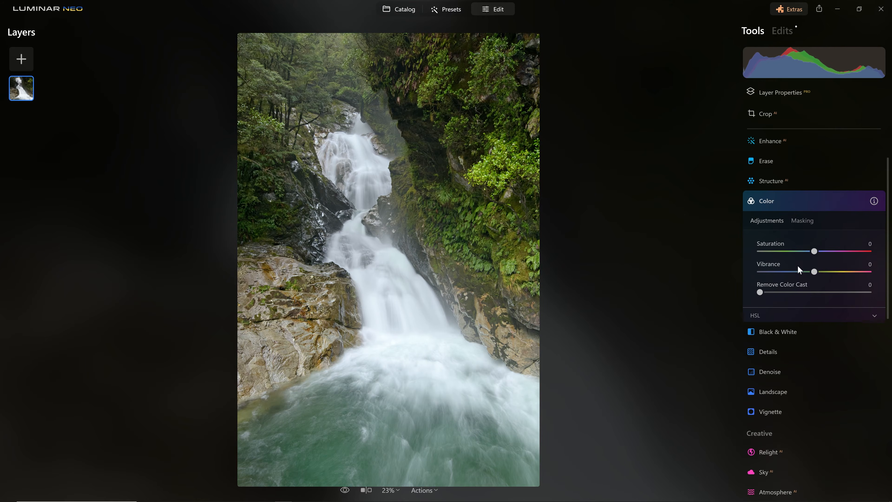
click(793, 199)
click(801, 168)
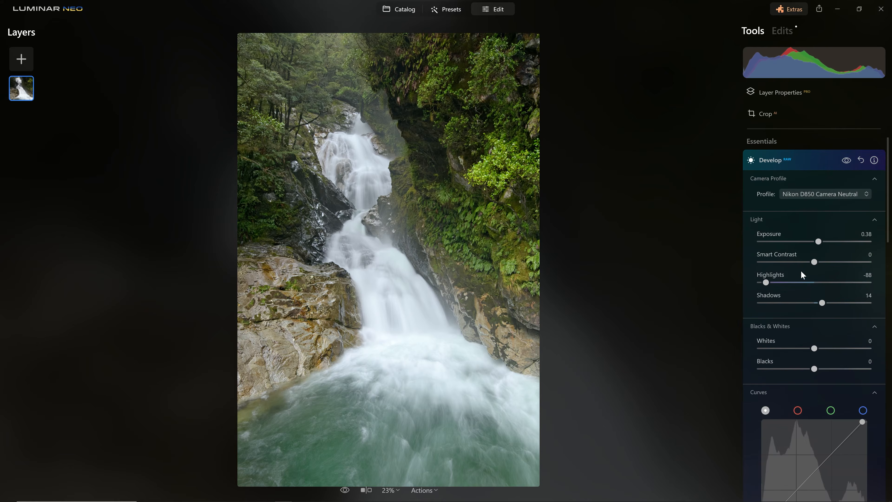
scroll(800, 273, down, 8)
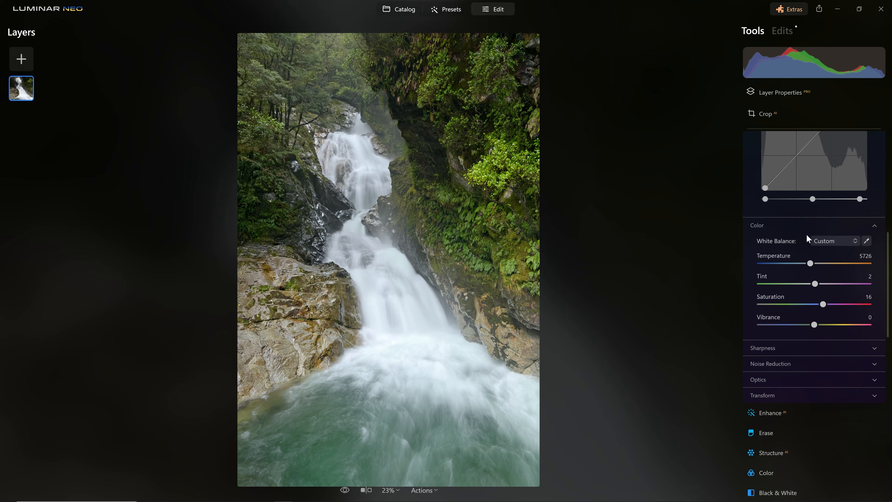
Refine the color intensity in Develop with Saturation at 15 and Vibrance at 5
drag(823, 304, 829, 303)
drag(822, 326, 819, 326)
drag(826, 304, 822, 304)
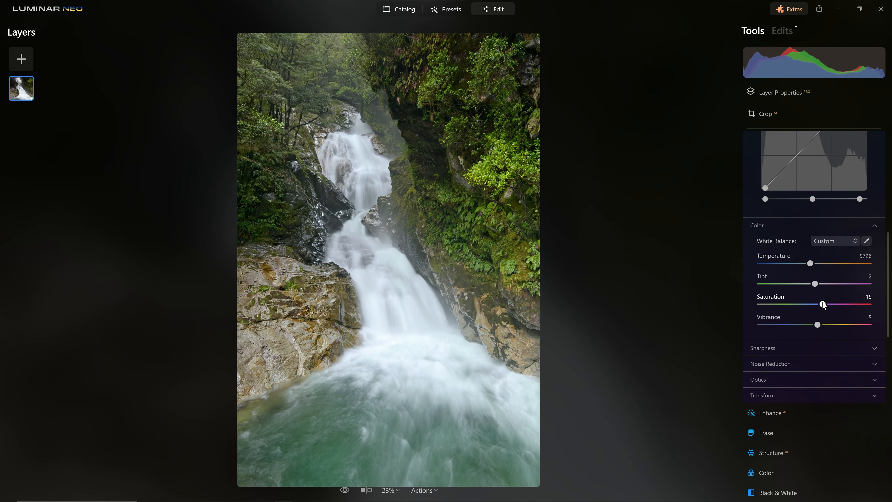
Sharpen the photo while viewing the ferns at 100%, with Sharpen at 75 and Radius at 68
click(791, 353)
double_click(477, 206)
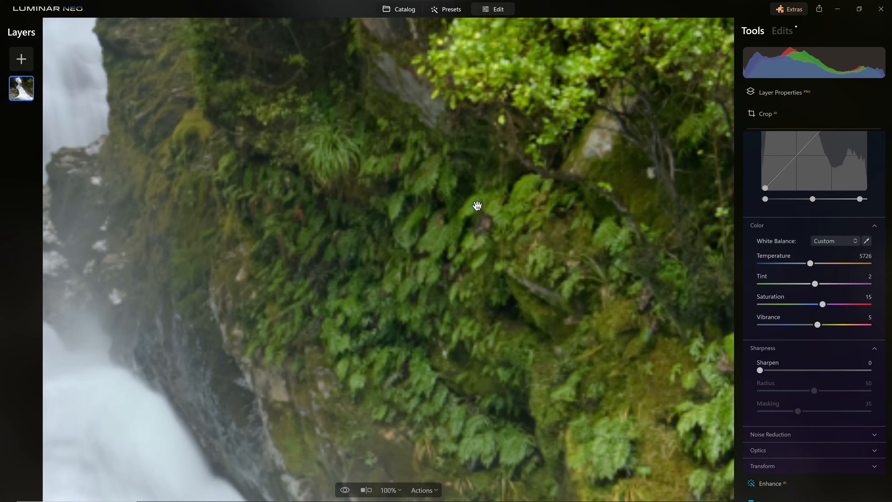
drag(761, 370, 849, 374)
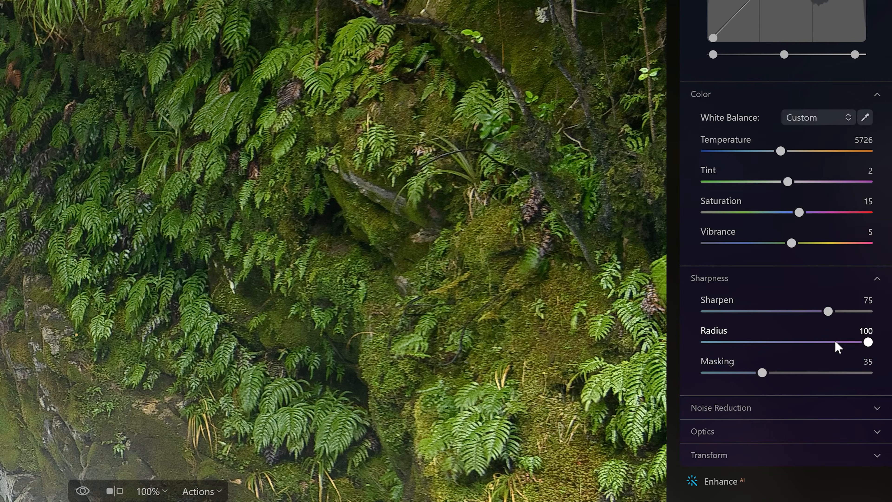
drag(847, 394, 836, 395)
mouse_move(820, 343)
mouse_down()
mouse_move(785, 343)
mouse_move(817, 347)
mouse_up()
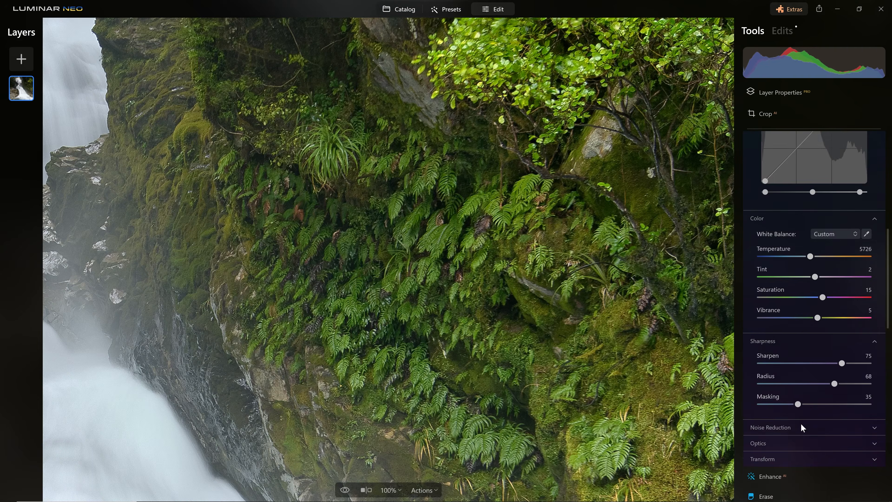
Set Luminosity noise reduction to 16 while checking the upper waterfall at 100%
click(766, 408)
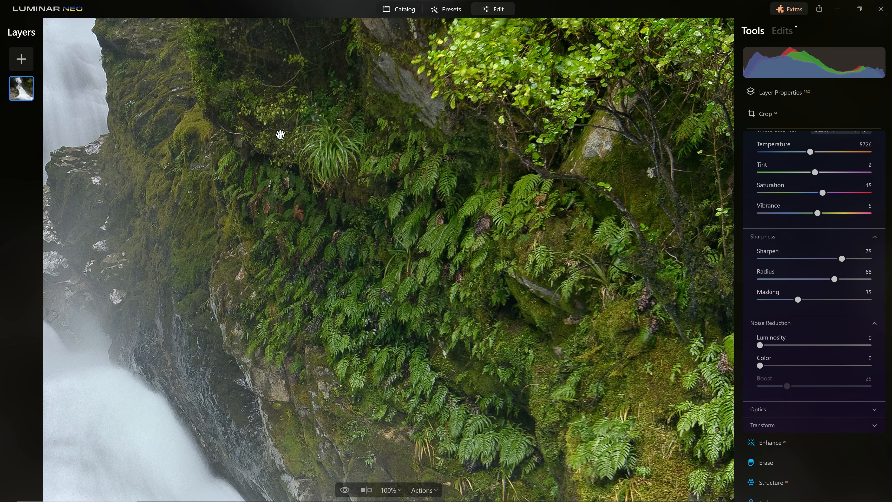
drag(280, 135, 715, 459)
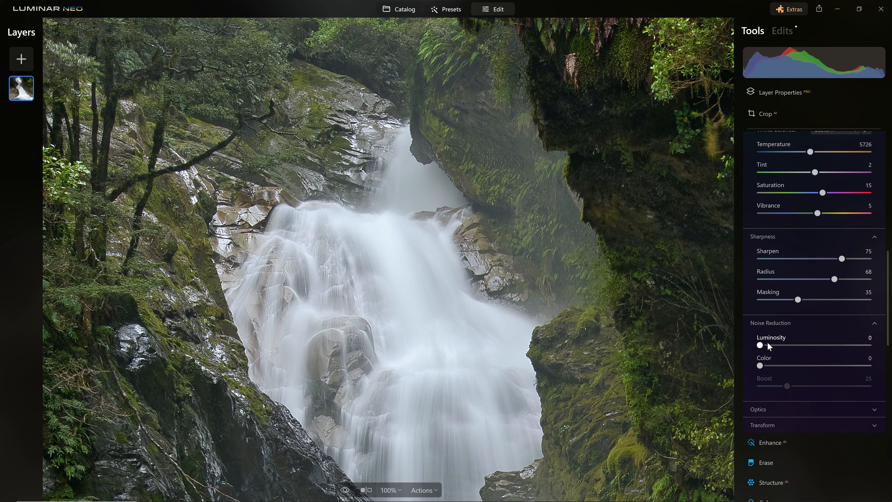
drag(760, 346, 783, 361)
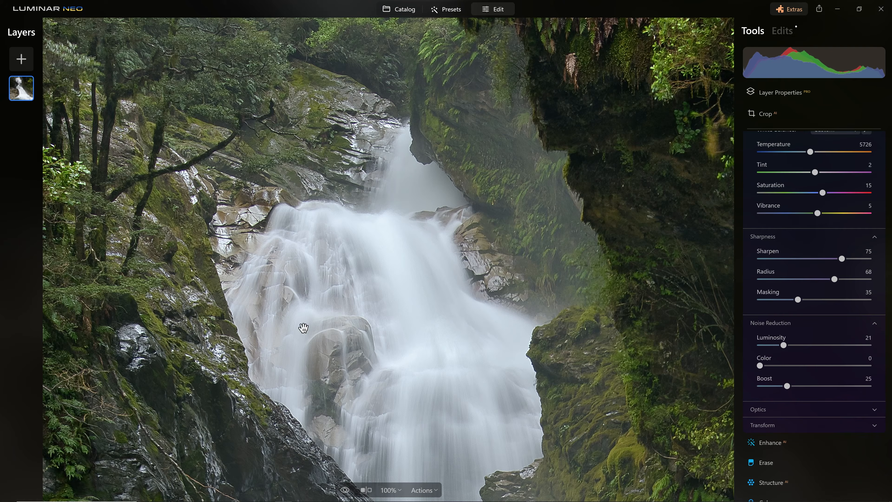
drag(784, 345, 770, 346)
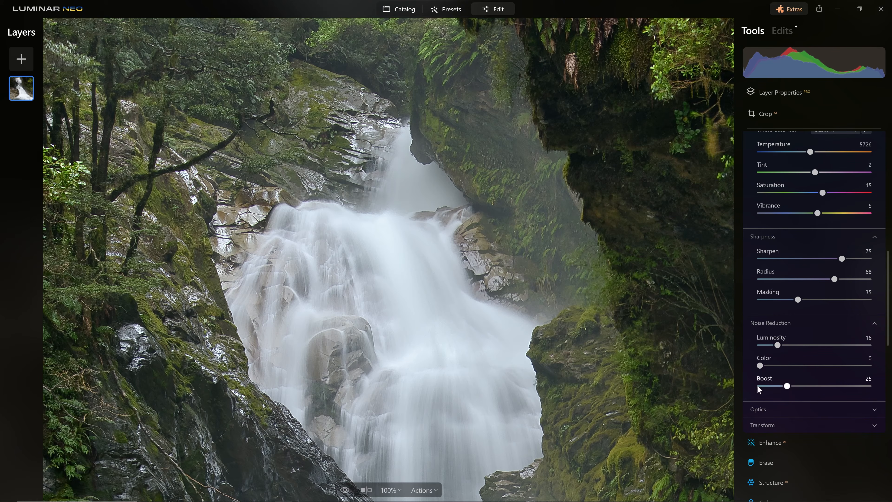
Compare the whole photo before and after the Develop adjustments
scroll(644, 403, down, 8)
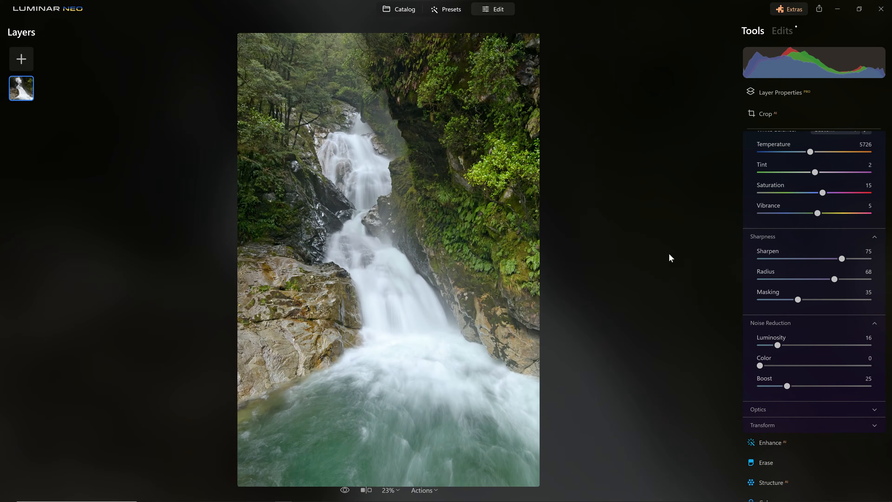
key(backslash)
key(backslash)
key(backslash)
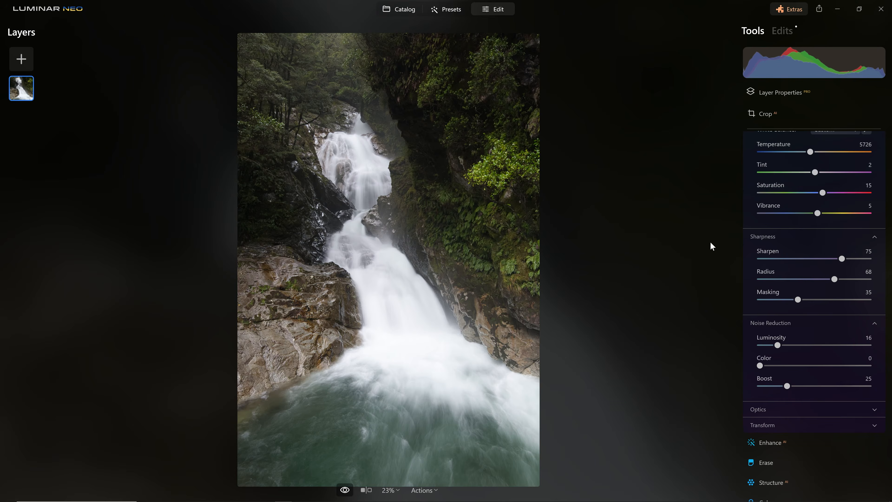
key(backslash)
key(backslash)
key(backslash)
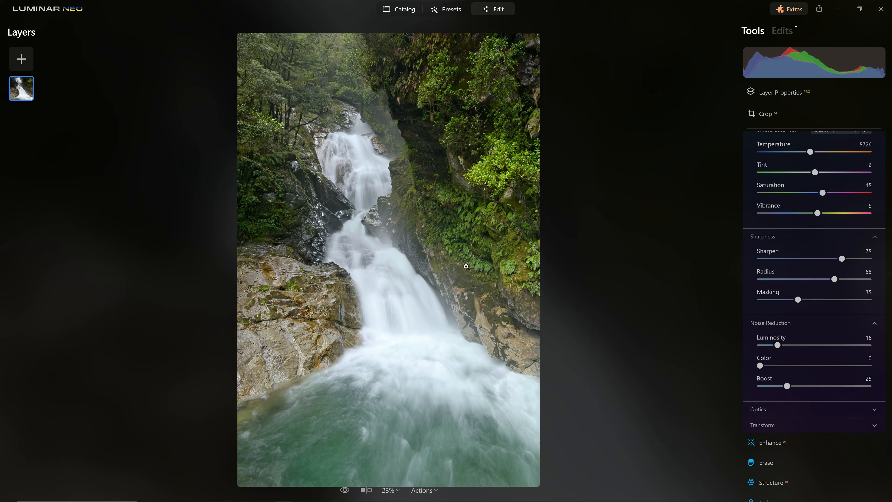
Warm the white balance slightly with Temperature at 5894 and Tint at 3
scroll(794, 227, up, 5)
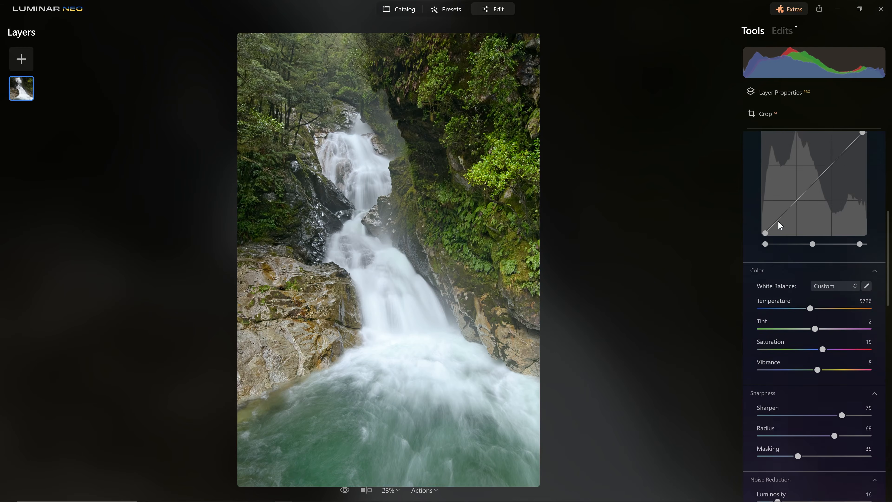
drag(809, 320, 811, 323)
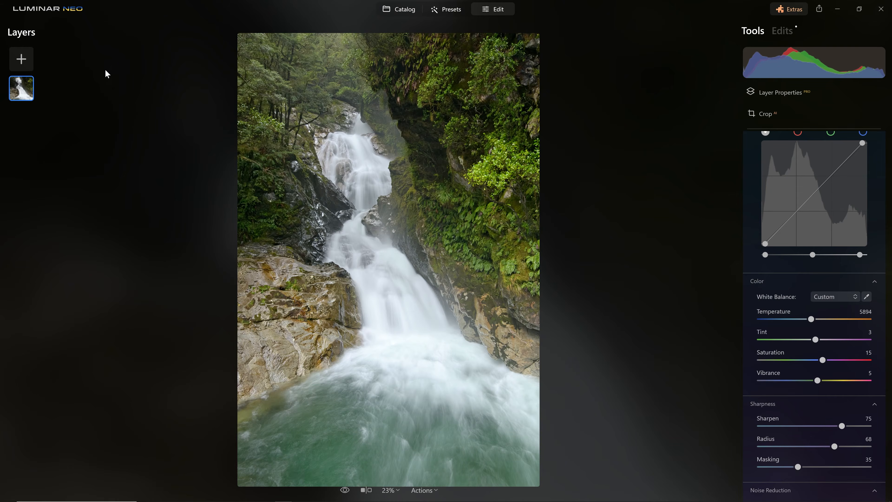
Load Waterfall_0ev_hdr.tif from the HDR Merge folder in Pictures and add it as a layer above the raw photo
click(19, 61)
click(19, 67)
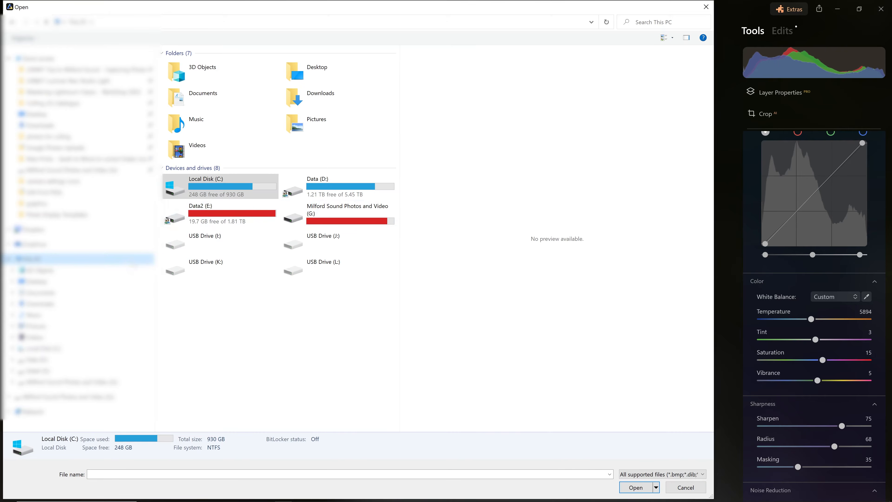
double_click(336, 125)
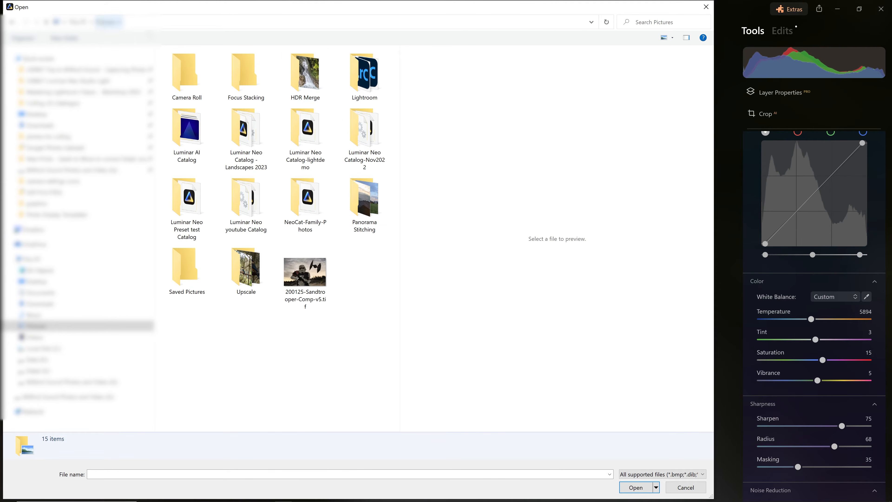
click(301, 83)
double_click(301, 83)
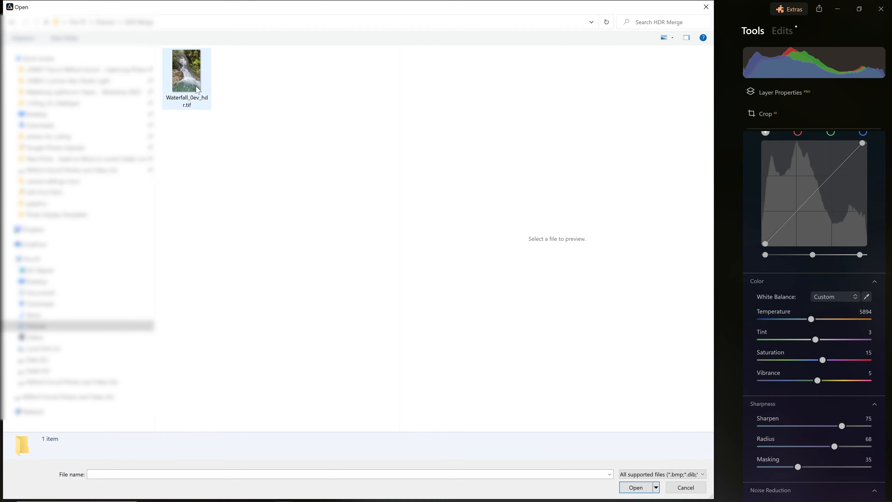
click(197, 73)
double_click(185, 74)
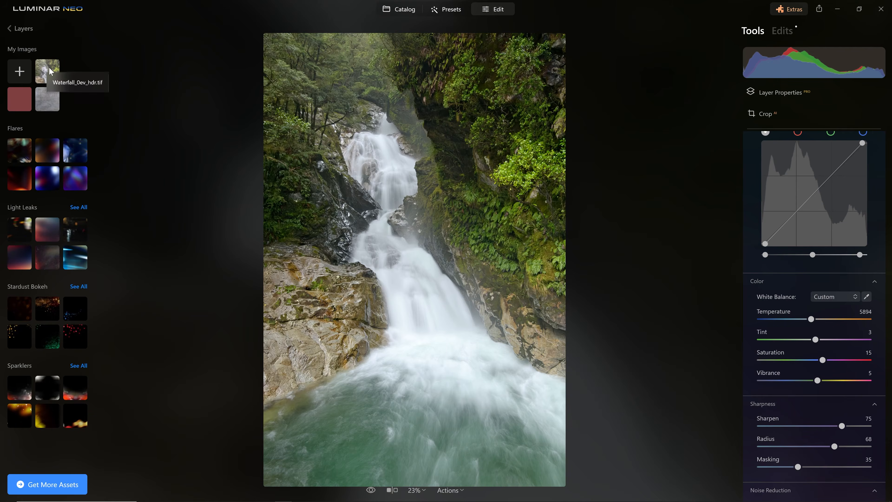
click(52, 66)
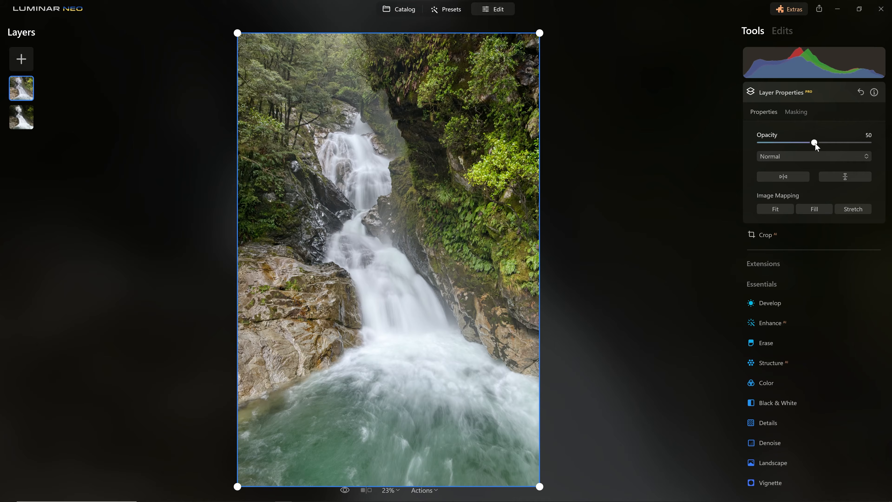
Compare the HDR layer with the raw photo beneath by varying its opacity between 0 and 100 and toggling its visibility
drag(811, 142, 756, 142)
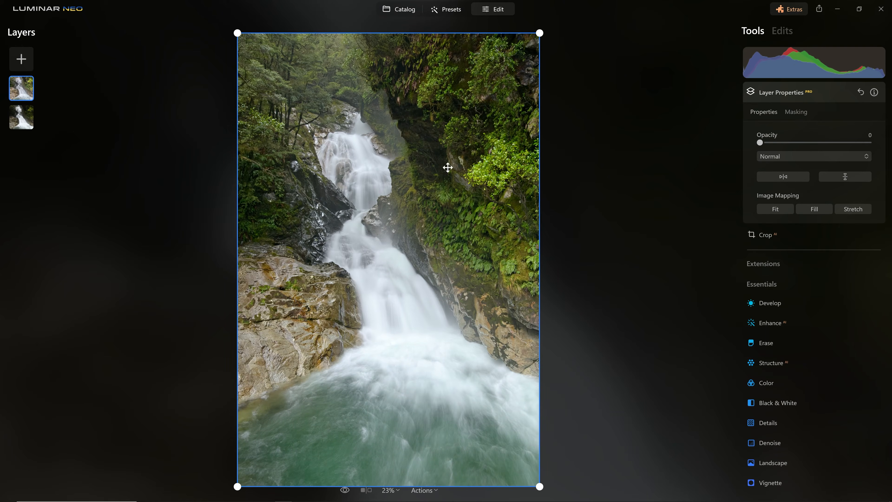
drag(764, 143, 870, 142)
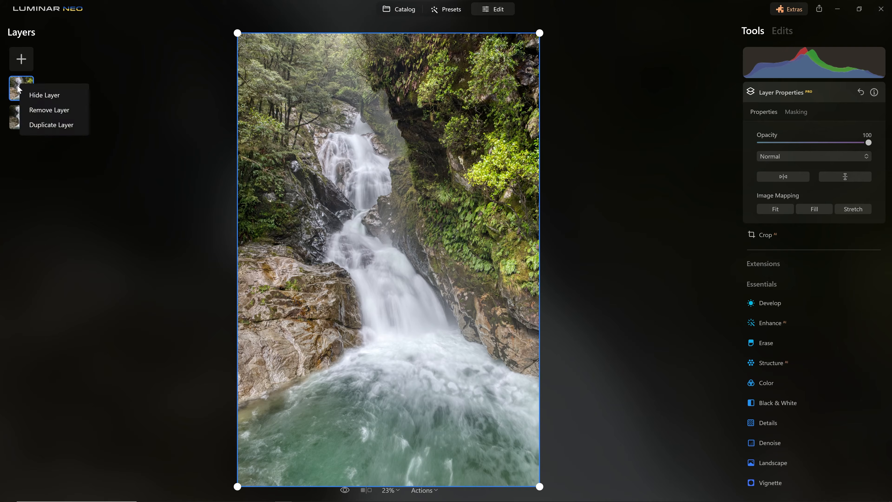
click(50, 94)
right_click(25, 88)
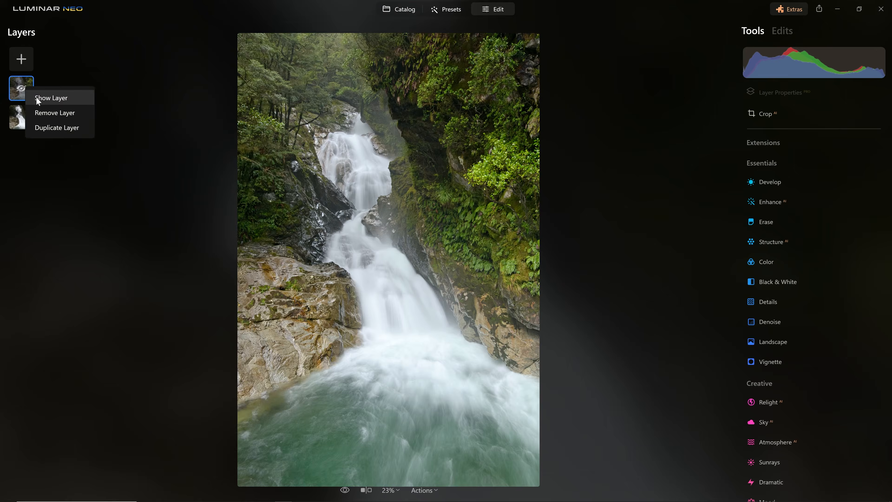
click(36, 97)
right_click(24, 90)
click(38, 99)
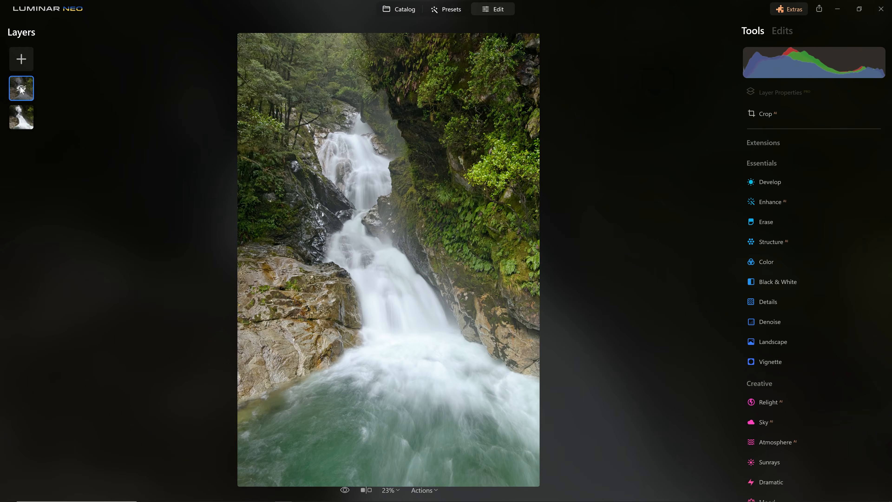
click(21, 89)
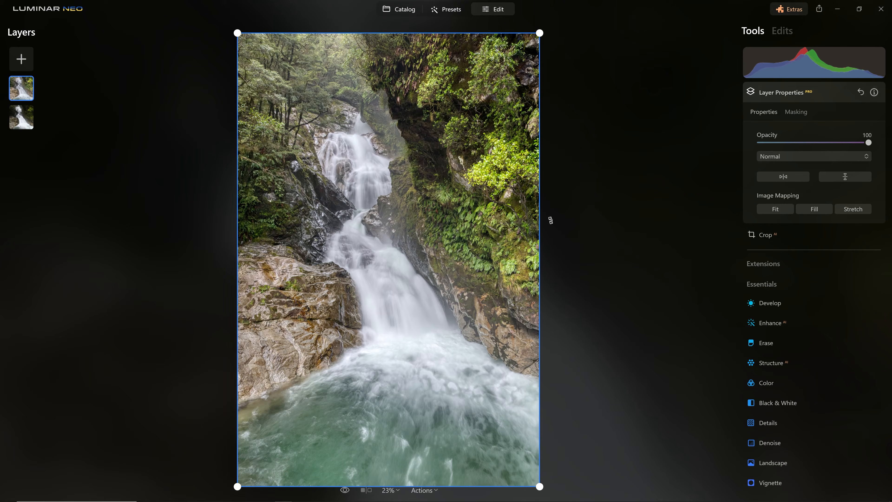
Blend the HDR layer with the raw photo by setting its opacity to 65
mouse_move(874, 144)
mouse_down()
mouse_move(758, 143)
mouse_move(810, 153)
mouse_move(870, 144)
mouse_up()
drag(869, 143, 837, 146)
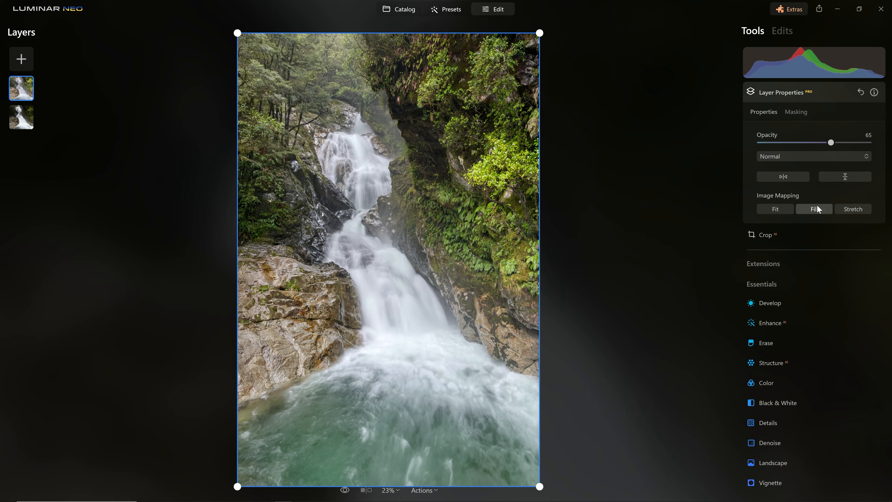
Fade the HDR layer along the right cliff with a mask brush in Erase mode, size 376, softness 100, strength 31
click(795, 111)
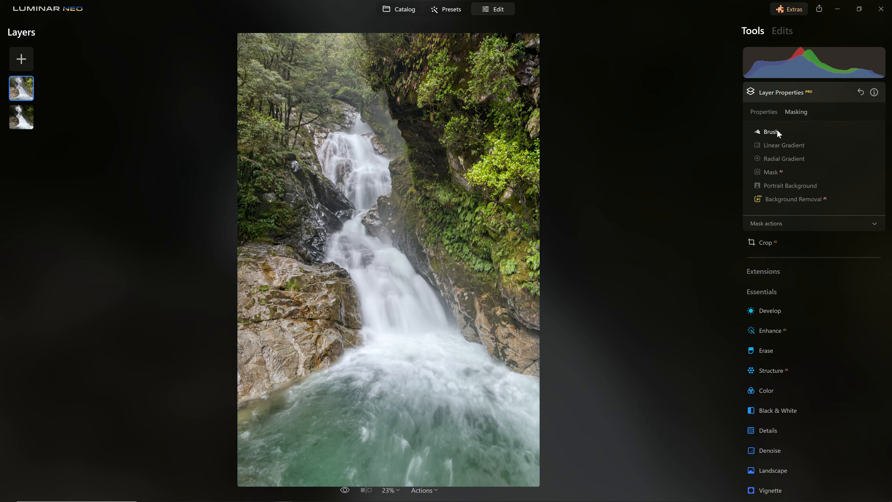
click(770, 131)
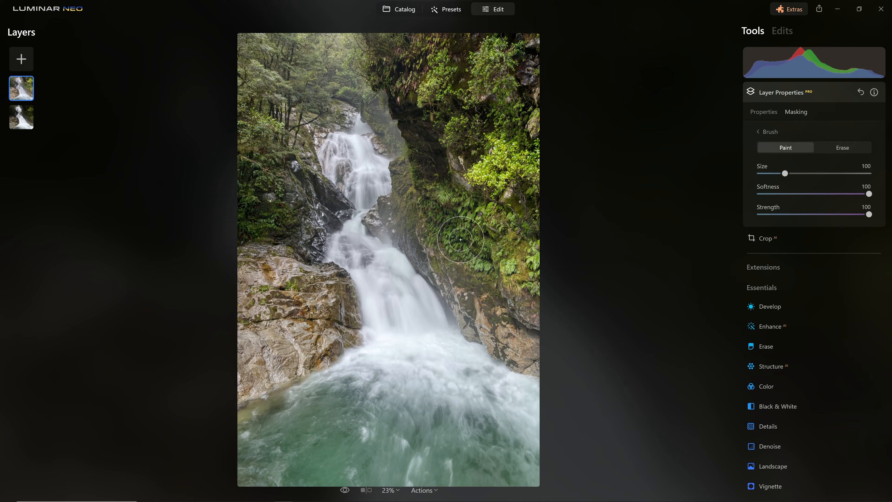
scroll(460, 239, up, 10)
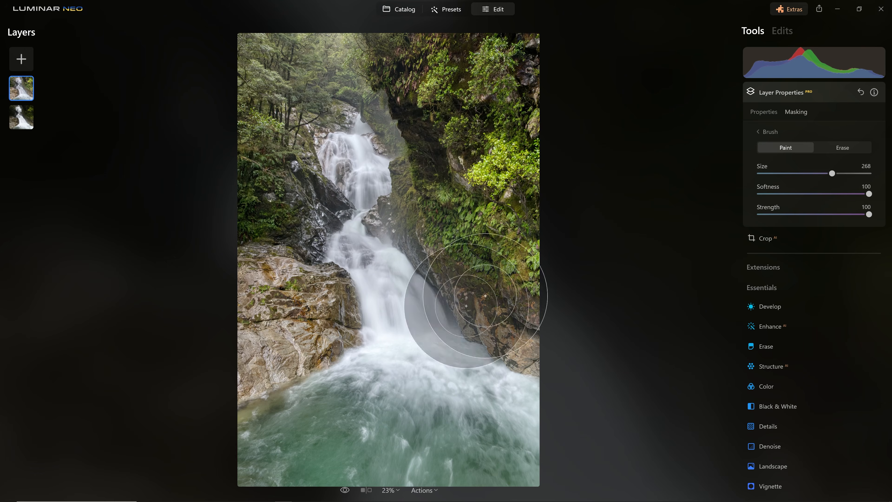
click(842, 149)
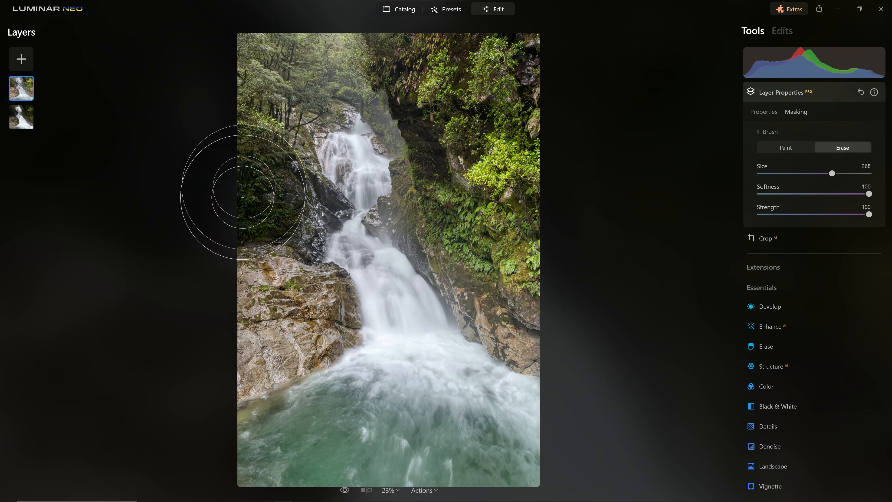
scroll(486, 118, up, 3)
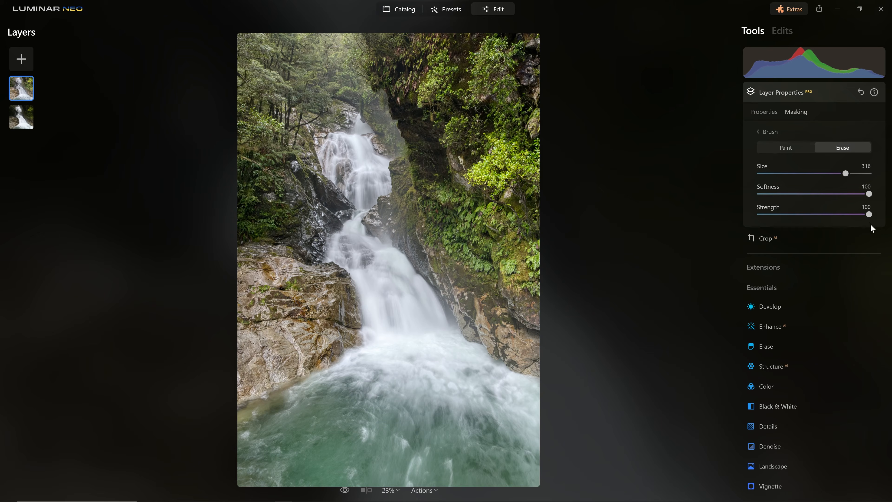
drag(869, 215, 866, 214)
drag(814, 220, 814, 220)
scroll(516, 82, up, 5)
mouse_move(516, 55)
mouse_down()
mouse_move(463, 45)
mouse_move(437, 68)
mouse_move(462, 109)
mouse_move(460, 141)
mouse_move(488, 198)
mouse_move(477, 228)
mouse_move(527, 288)
mouse_up()
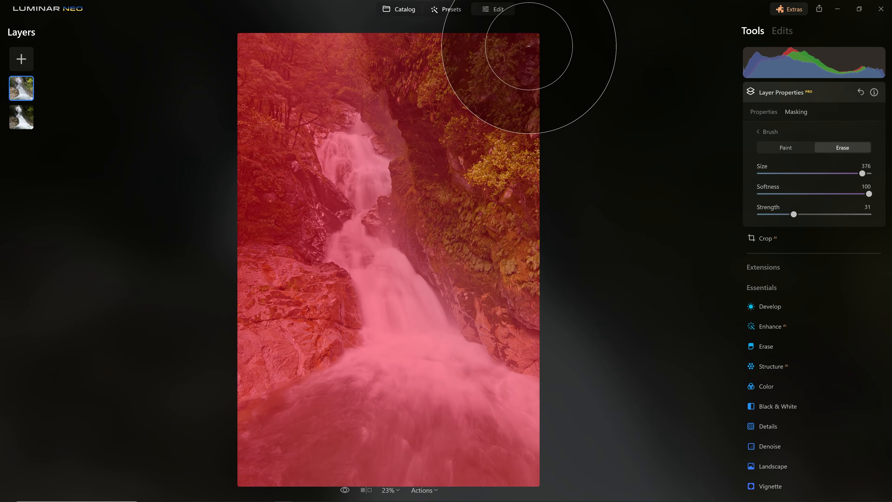
mouse_move(528, 46)
mouse_down()
mouse_move(482, 42)
mouse_move(469, 55)
mouse_move(524, 139)
mouse_move(548, 278)
mouse_up()
Partially erase the HDR layer's mask along the photo's left edge, and erase it over the lower pool at brush strength 100
mouse_move(258, 64)
mouse_down()
mouse_move(241, 181)
mouse_move(264, 278)
mouse_move(234, 341)
mouse_move(197, 391)
mouse_up()
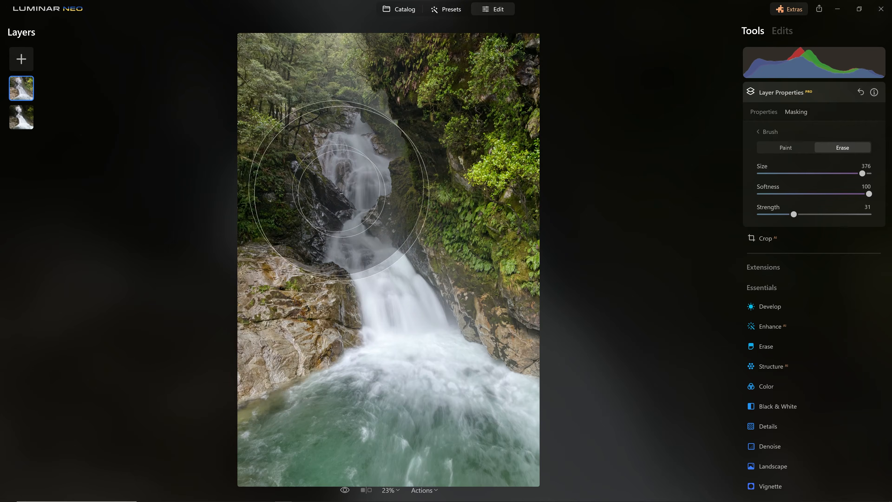
mouse_move(306, 63)
mouse_down()
mouse_move(248, 78)
mouse_move(214, 163)
mouse_move(194, 285)
mouse_move(161, 362)
mouse_move(175, 285)
mouse_move(200, 317)
mouse_move(238, 62)
mouse_move(186, 123)
mouse_up()
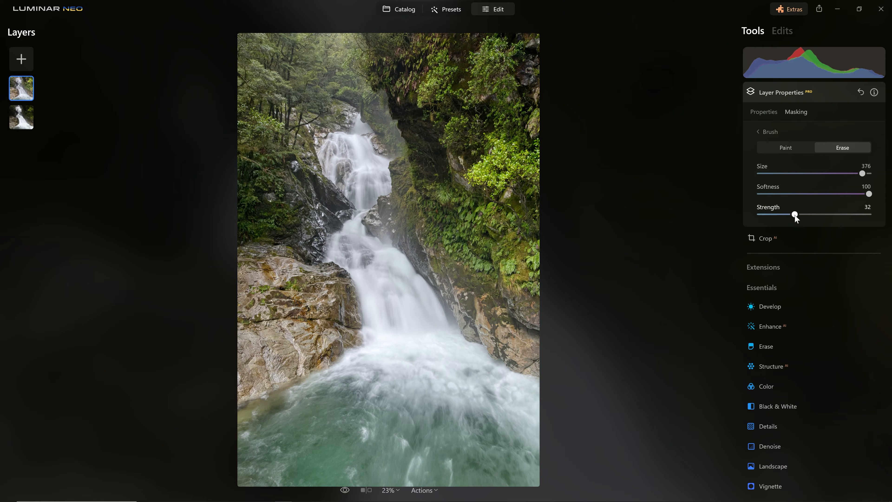
drag(866, 213, 869, 214)
mouse_move(508, 428)
mouse_down()
mouse_move(520, 458)
mouse_move(507, 471)
mouse_move(433, 420)
mouse_move(520, 461)
mouse_move(463, 435)
mouse_move(386, 426)
mouse_move(184, 494)
mouse_move(246, 497)
mouse_move(456, 462)
mouse_move(406, 422)
mouse_move(454, 456)
mouse_move(561, 485)
mouse_up()
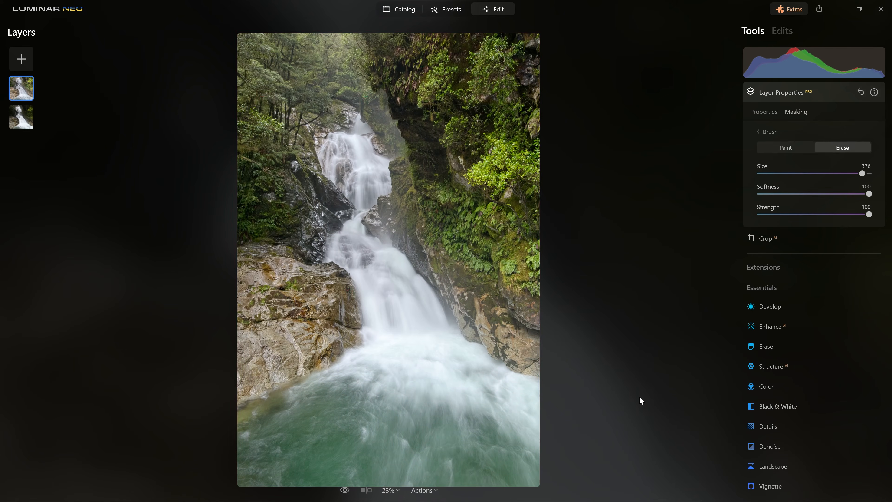
Compare the photo with the masked HDR layer hidden and shown, and inspect the blend up close around the falls and cliff
right_click(24, 97)
click(45, 112)
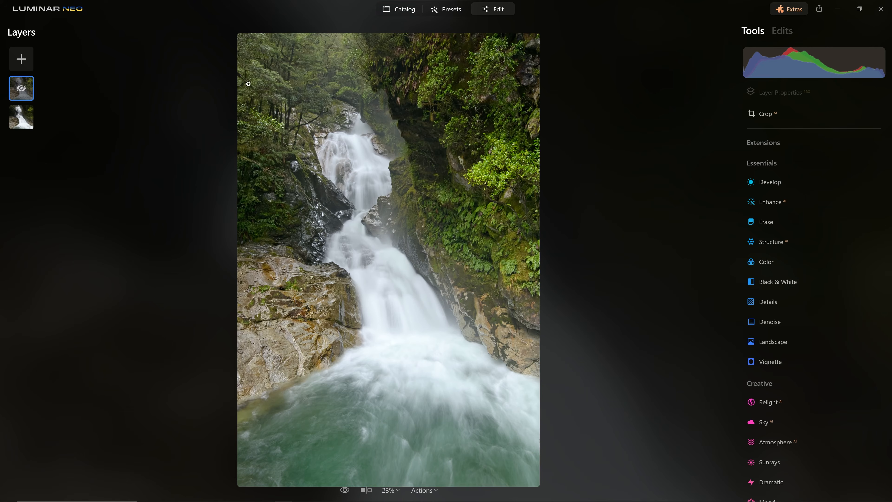
right_click(23, 83)
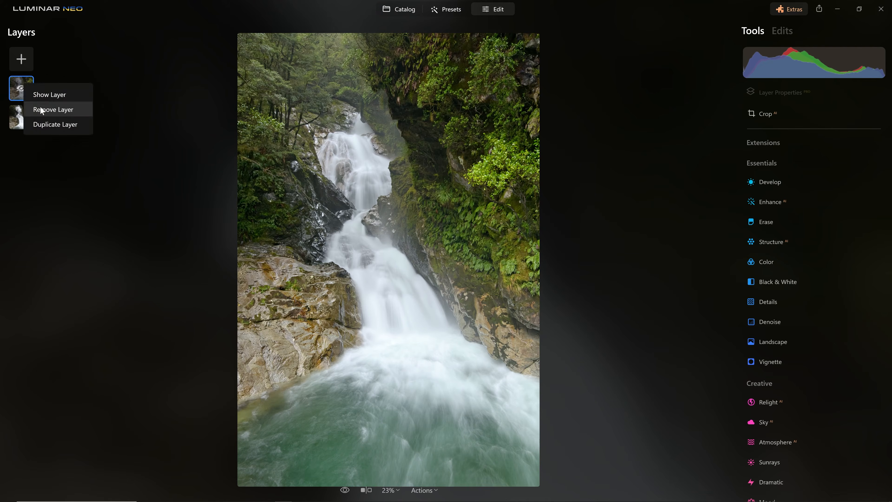
click(47, 92)
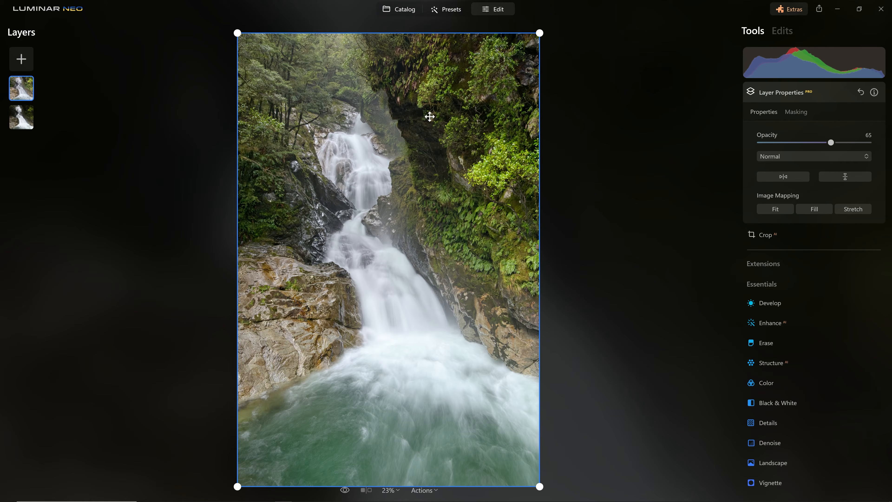
scroll(433, 141, up, 3)
scroll(434, 141, up, 5)
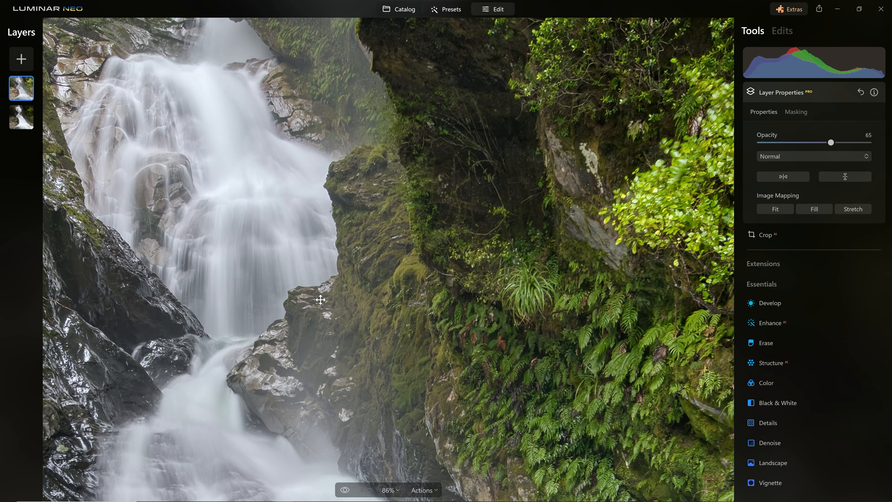
scroll(321, 299, down, 3)
scroll(321, 300, down, 4)
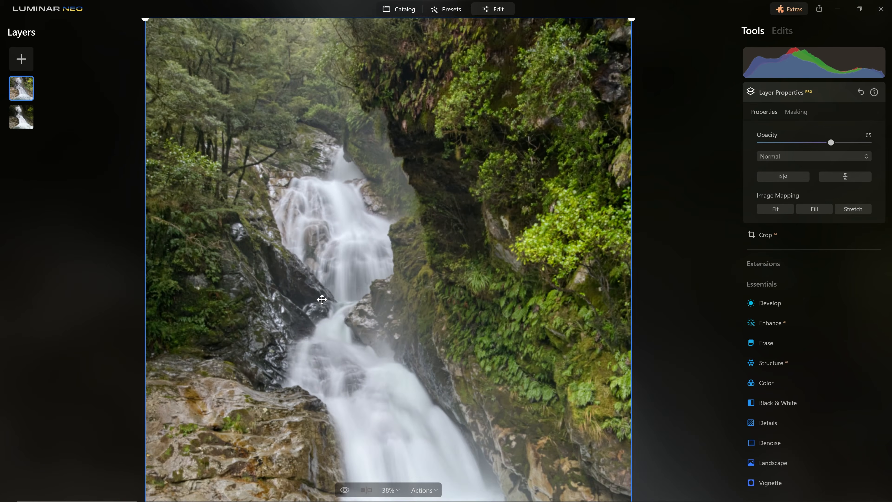
scroll(321, 300, down, 1)
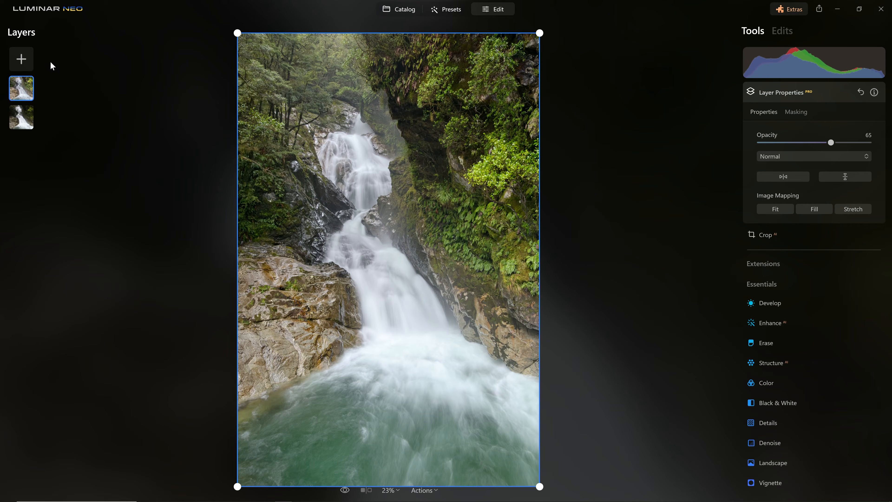
Load Waterfall_0ev.nef from the Luminar Waterfall folder and add it as a new layer above the HDR layer
click(26, 59)
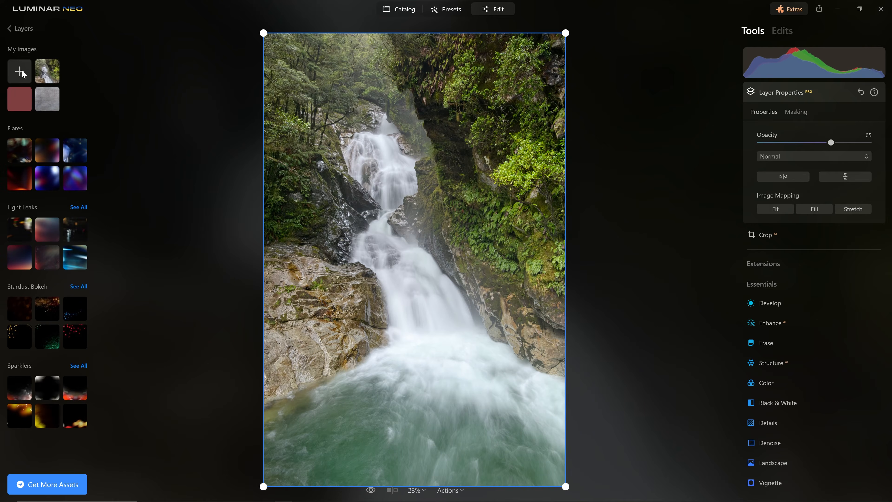
click(21, 73)
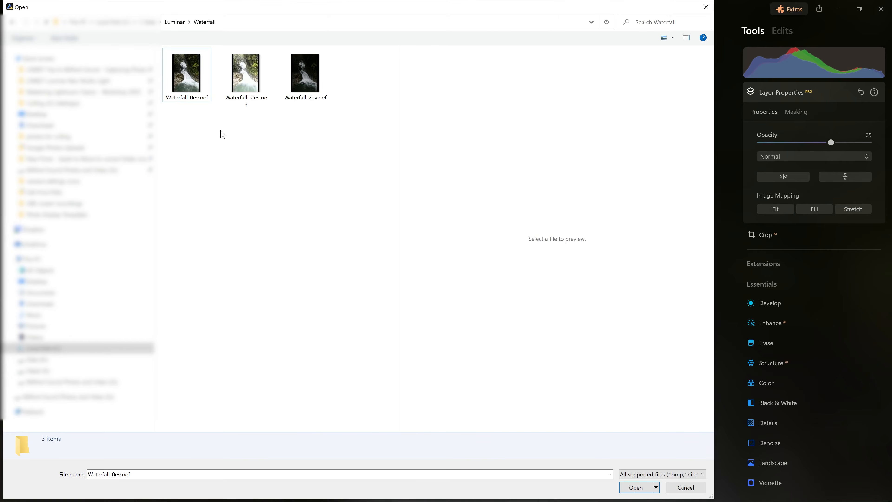
double_click(196, 67)
click(63, 69)
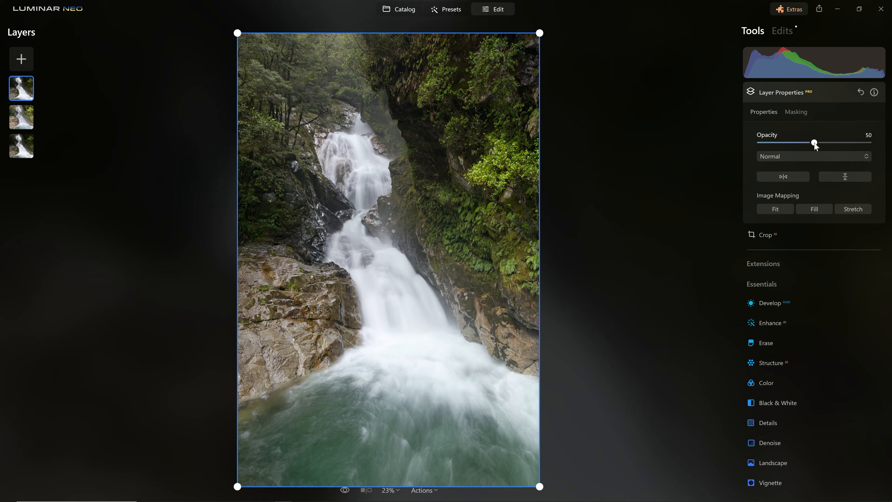
Set the new raw layer's blend mode to Screen and its opacity to 100, trying opacity 0 for comparison
drag(815, 143, 869, 143)
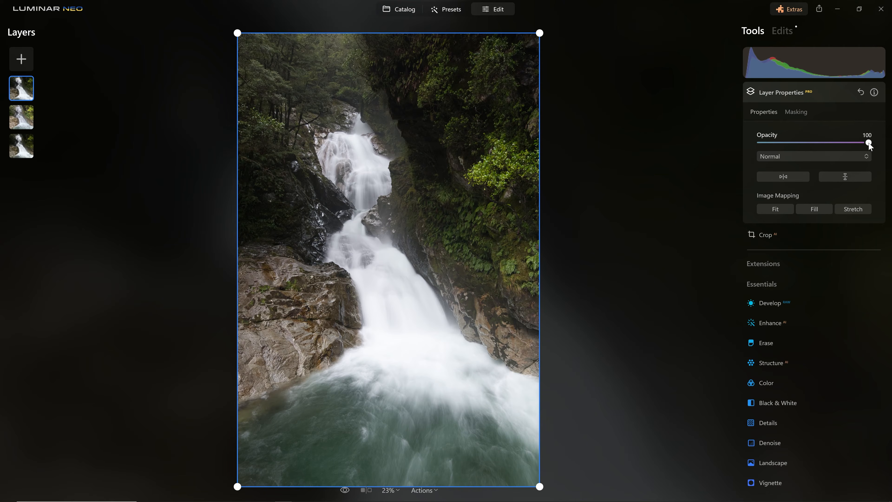
click(780, 157)
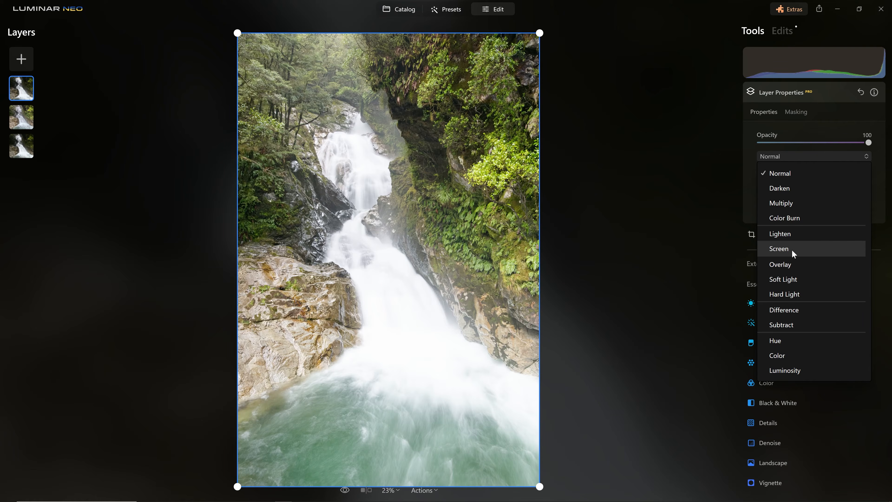
click(791, 250)
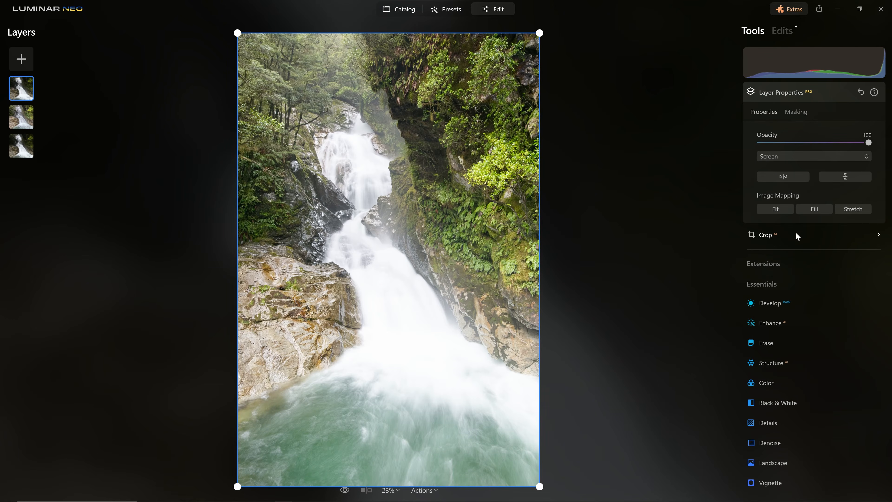
drag(868, 144, 719, 158)
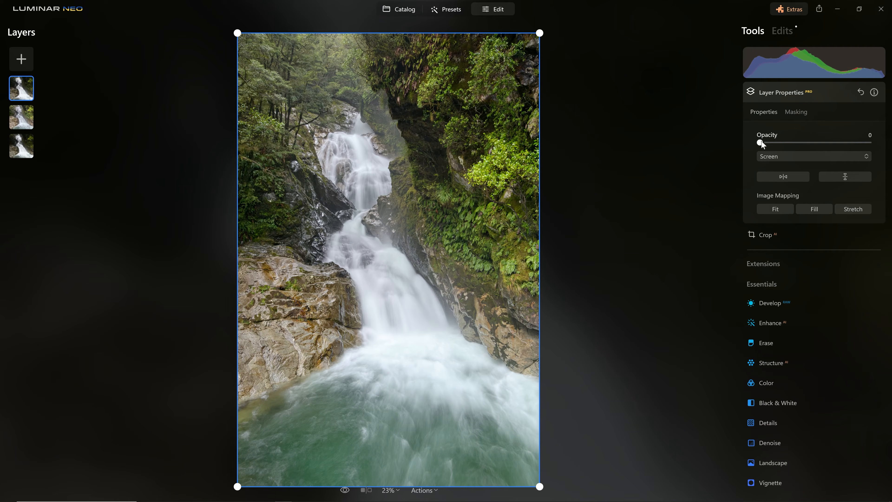
drag(765, 142, 868, 142)
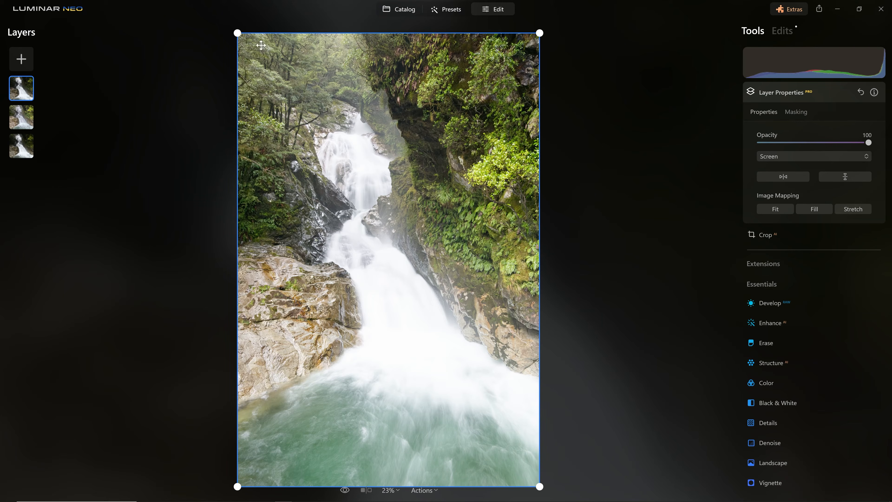
Draw and shape a radial gradient mask on the Screen layer over the misty trees above the waterfall
click(796, 112)
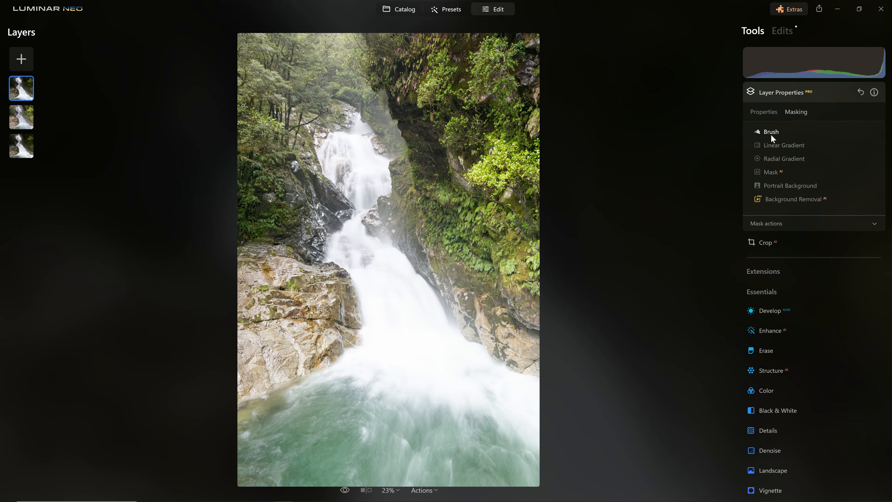
click(784, 158)
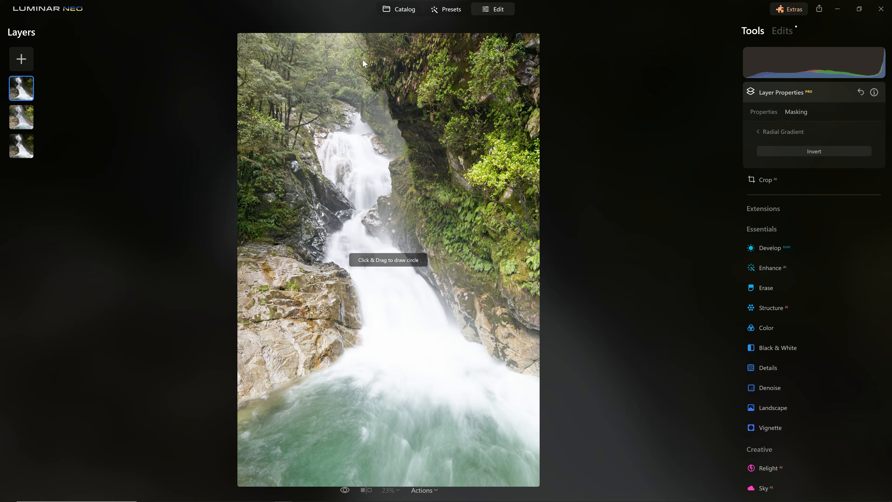
drag(325, 37, 370, 84)
drag(474, 37, 414, 30)
drag(326, 194, 358, 207)
click(772, 92)
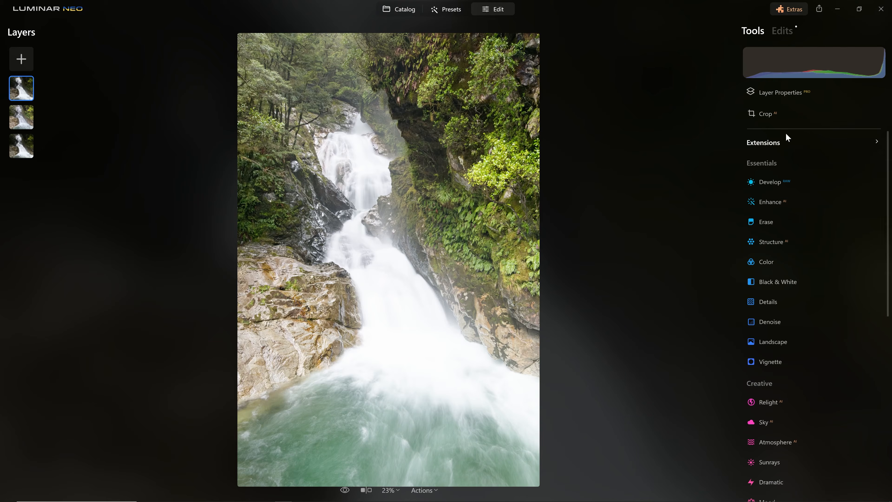
Show the Screen layer's mask and invert it to limit the brightening to the trees above the waterfall
click(796, 90)
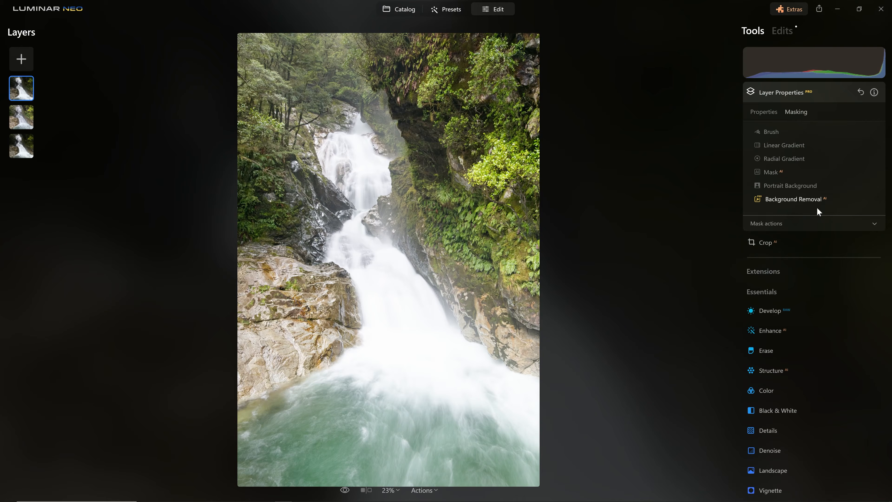
click(808, 224)
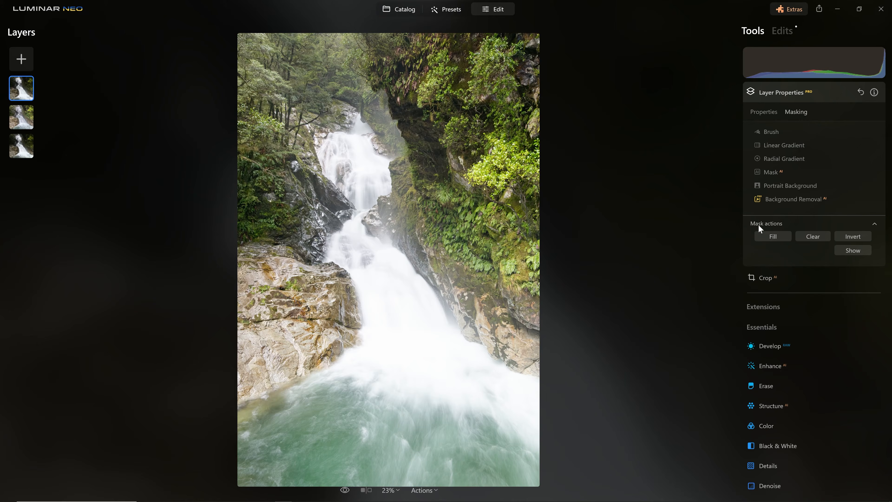
click(843, 250)
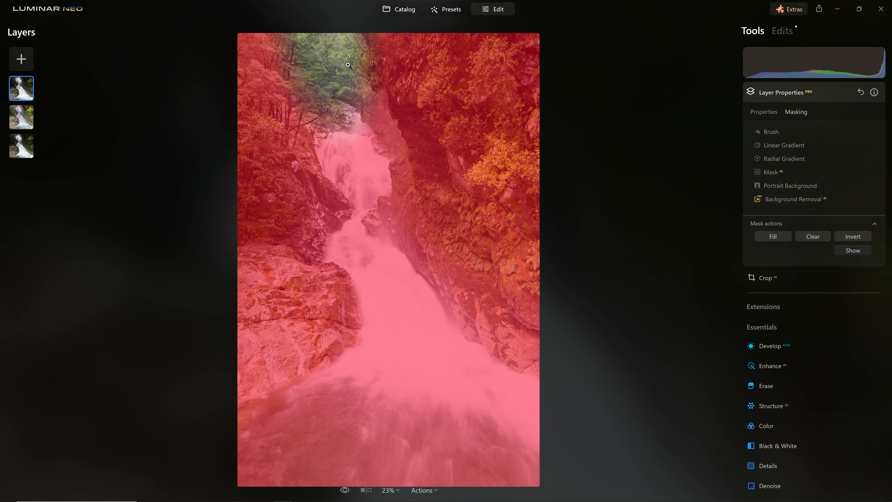
click(858, 238)
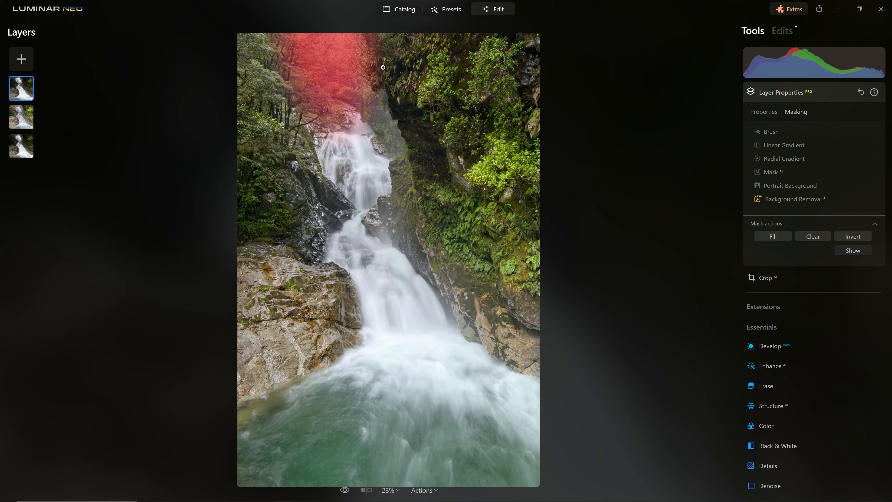
click(795, 93)
Hide and show the Screen layer to compare the brightening of the trees
right_click(17, 82)
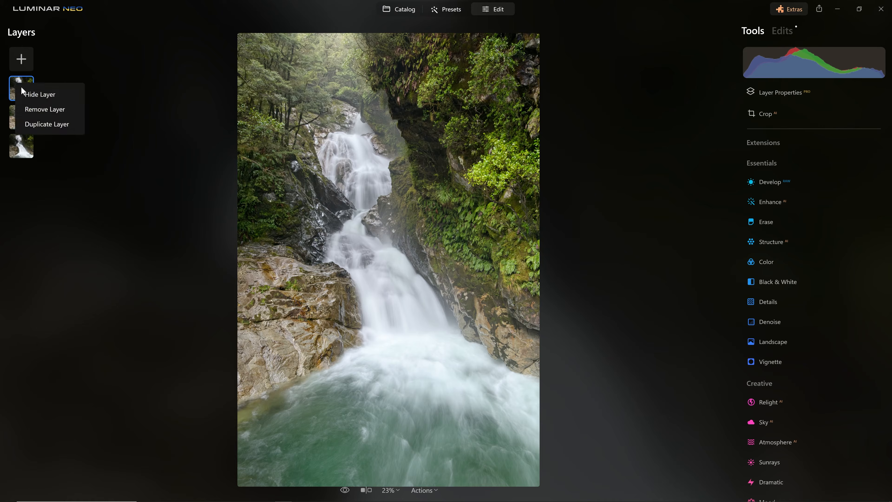
click(24, 90)
right_click(22, 83)
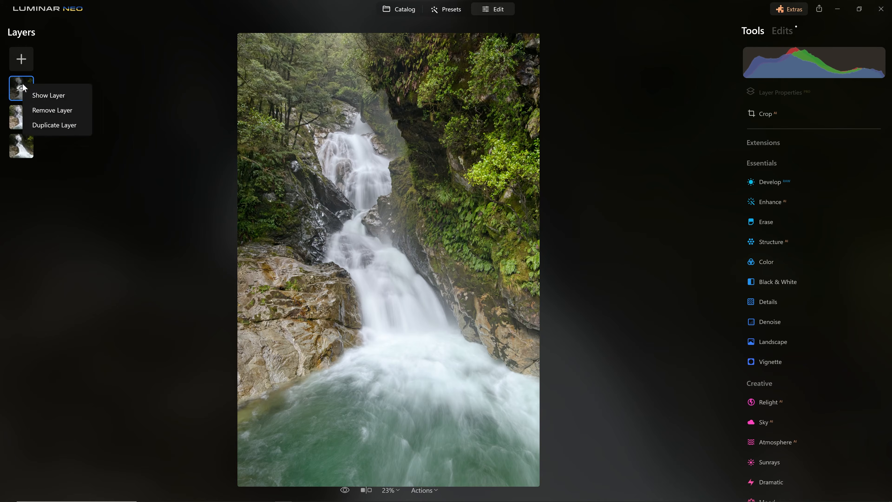
click(34, 97)
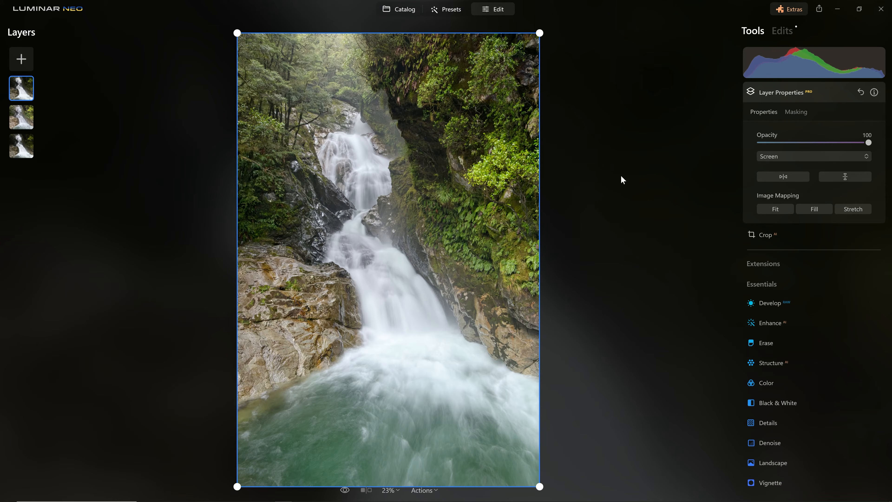
Paint on the Screen layer's mask at strength 32 over the trees above the waterfall and inspect the blend up close
click(796, 112)
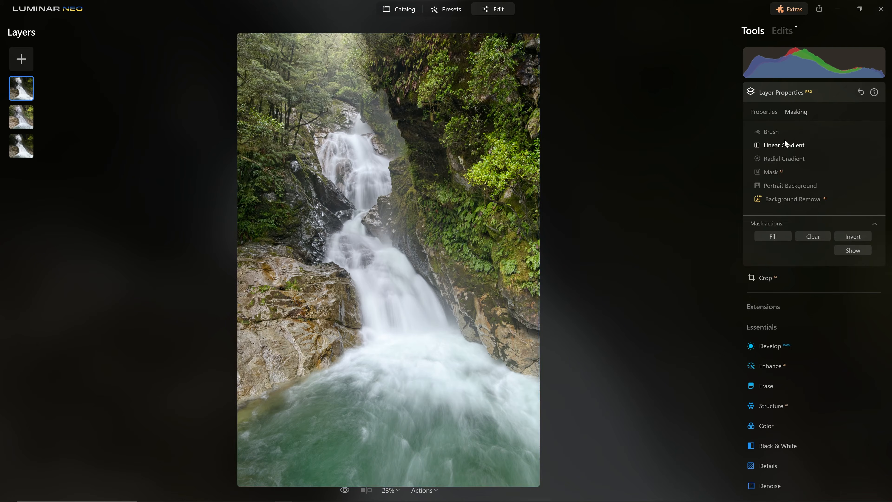
click(776, 131)
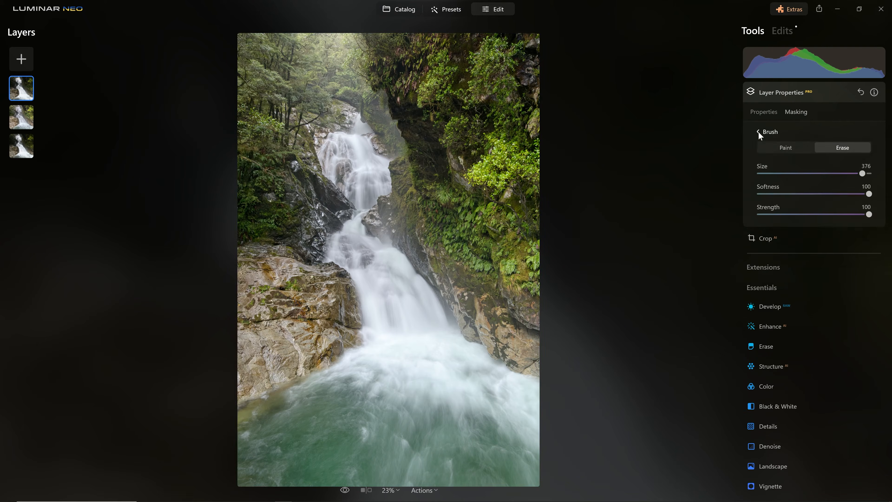
click(805, 148)
click(820, 214)
drag(821, 218, 807, 217)
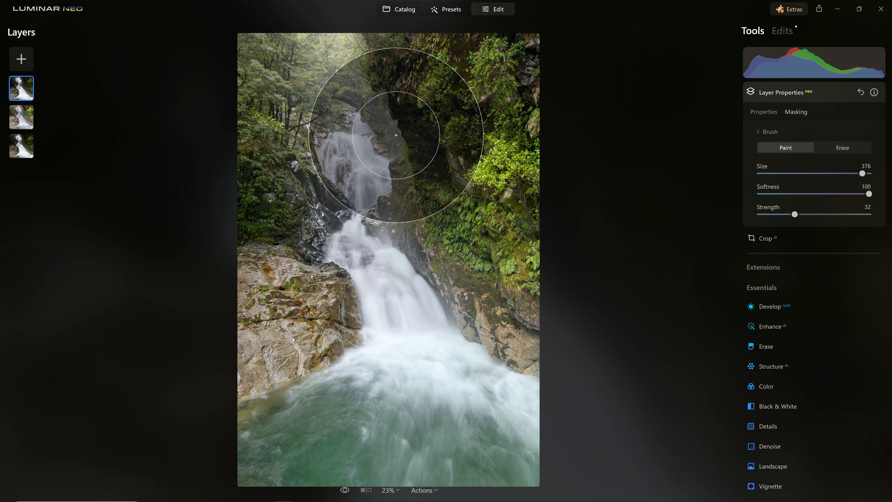
mouse_move(345, 46)
mouse_down()
mouse_move(339, 59)
mouse_move(311, 52)
mouse_move(267, 89)
mouse_move(259, 134)
mouse_move(279, 156)
mouse_move(358, 77)
mouse_move(408, 80)
mouse_move(432, 139)
mouse_move(378, 30)
mouse_move(323, 39)
mouse_move(380, 81)
mouse_move(338, 91)
mouse_move(376, 100)
mouse_up()
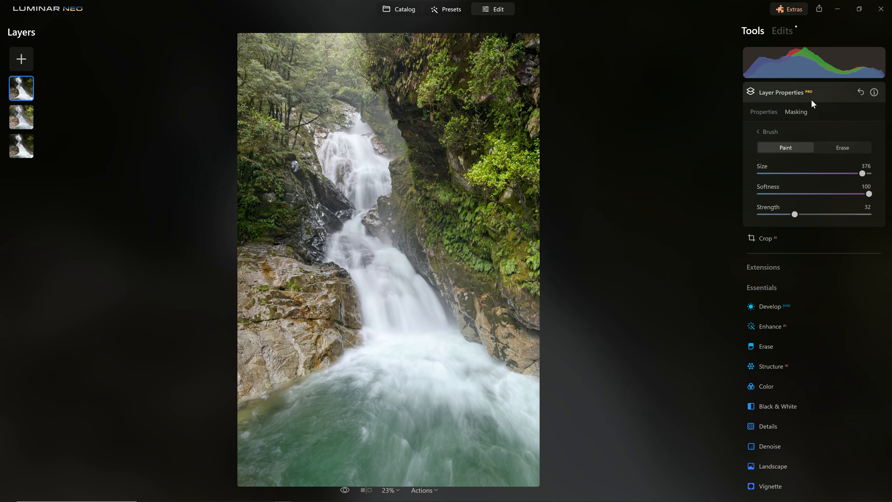
click(784, 100)
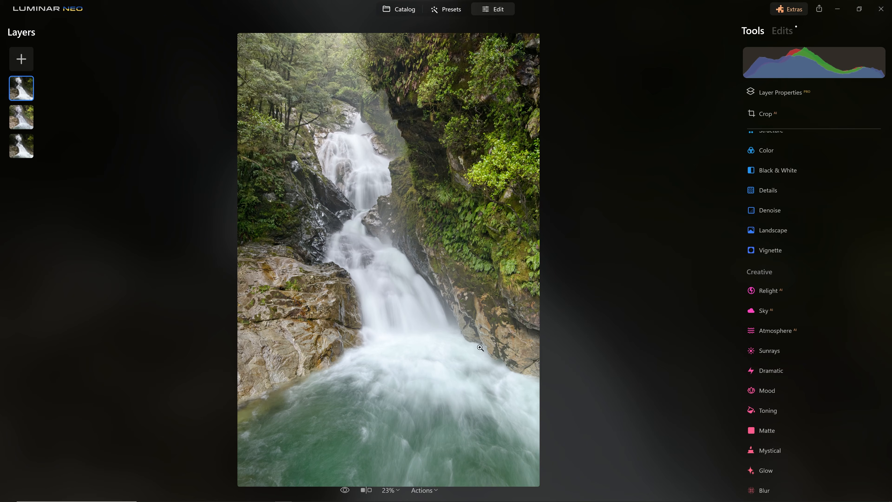
click(386, 176)
drag(166, 207, 657, 244)
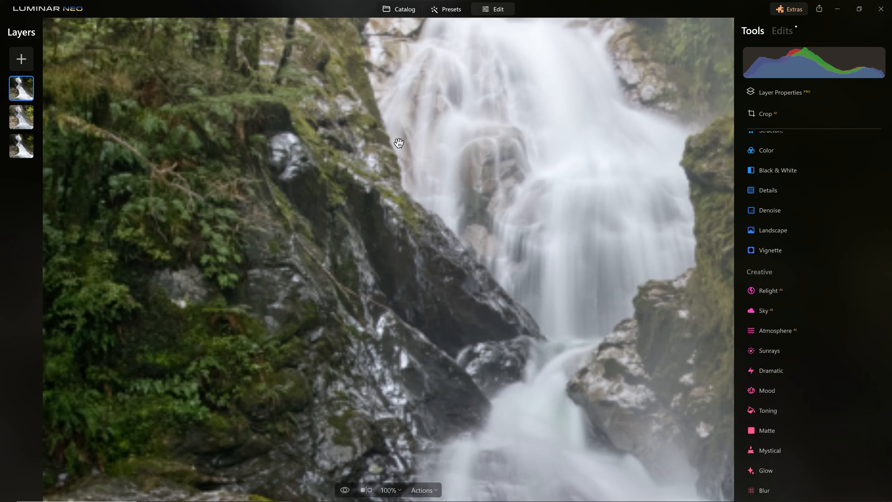
click(500, 154)
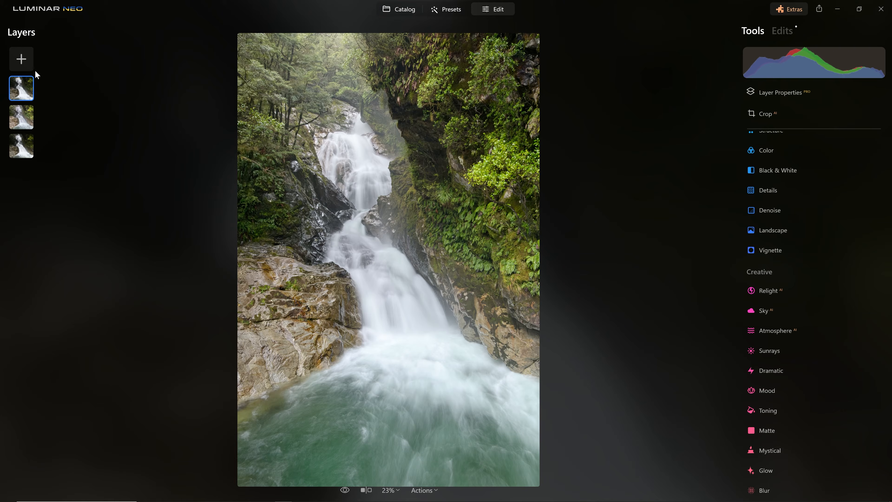
Add the raw waterfall photo as a new layer and set it to Multiply at opacity 72, trying Darken at 100 for comparison
click(25, 62)
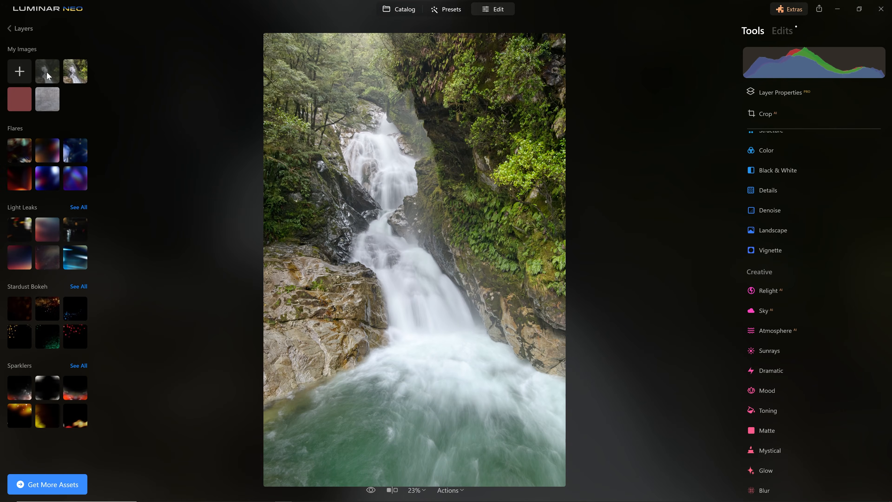
click(60, 70)
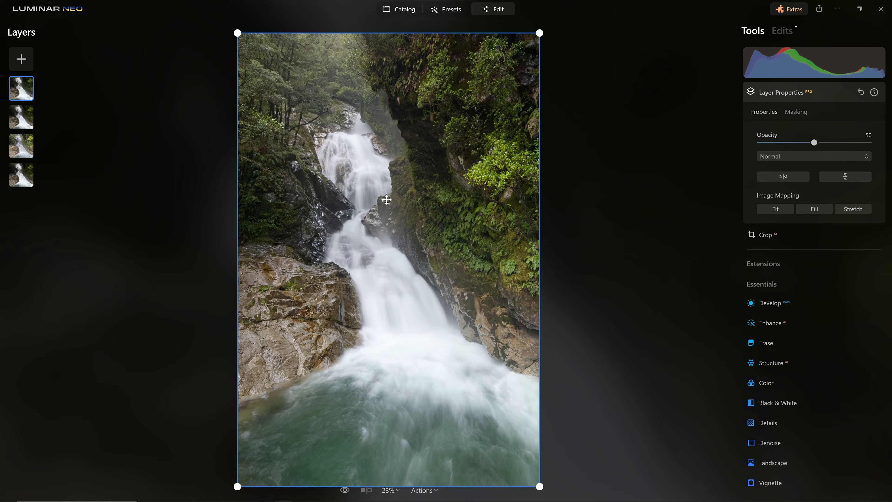
click(802, 156)
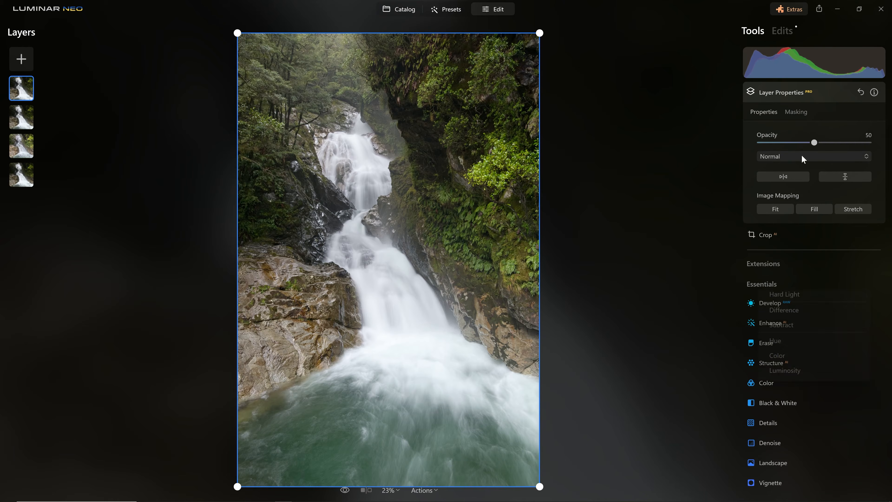
click(792, 183)
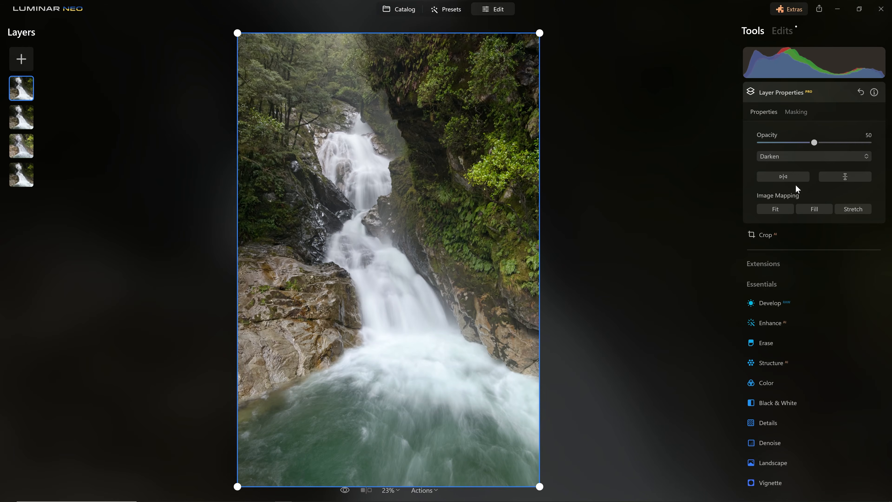
drag(815, 143, 869, 143)
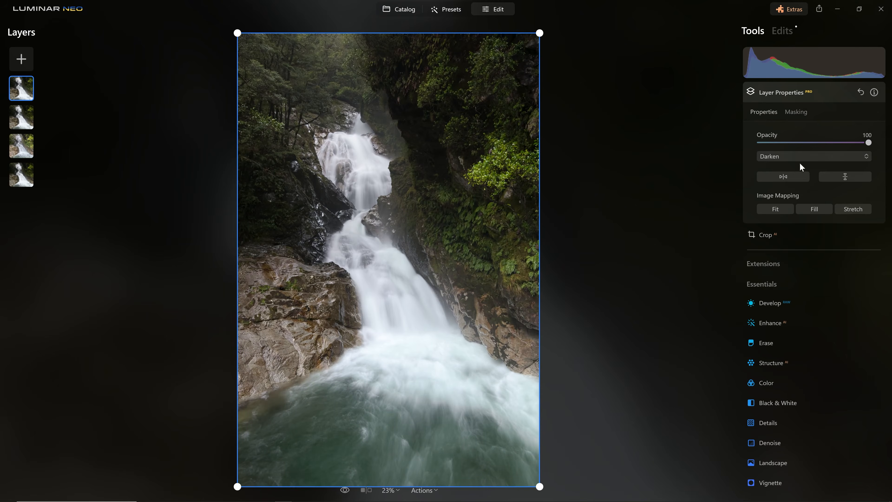
click(778, 160)
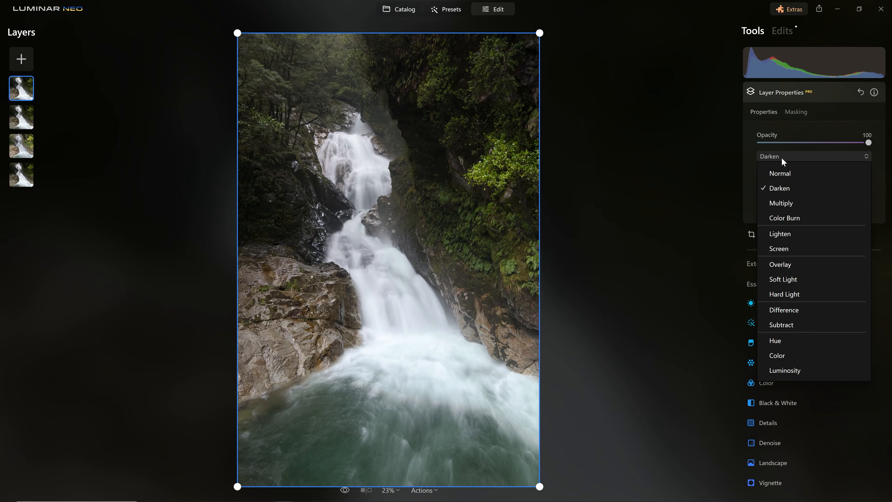
click(797, 202)
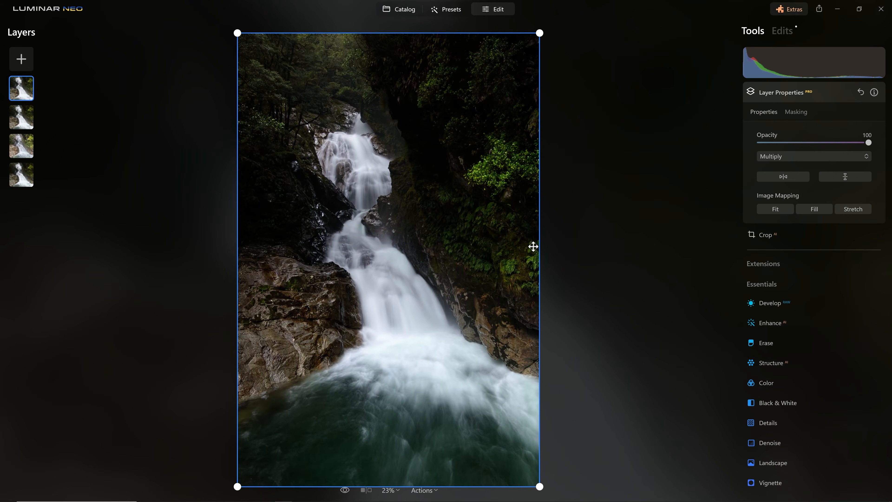
drag(869, 143, 841, 143)
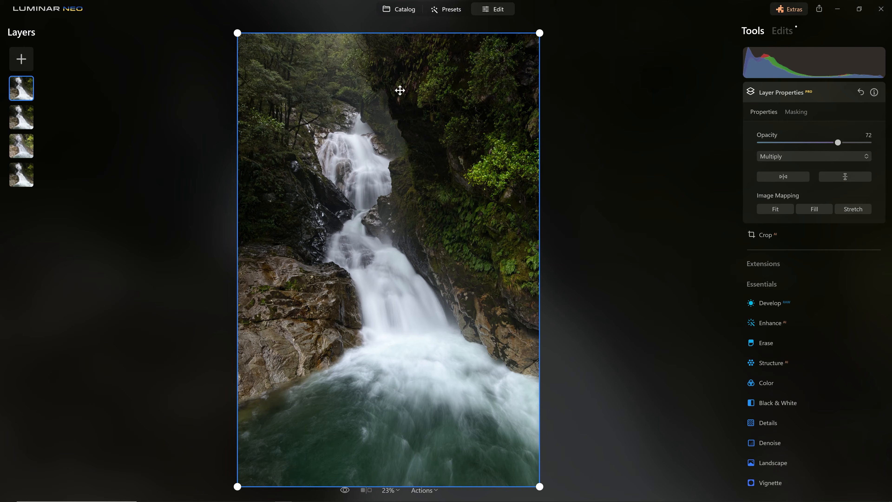
Paint the Multiply layer's mask at strength 32 over the rocks on both sides and the pool, reducing the brush to size 40 for the edges
click(790, 114)
click(772, 132)
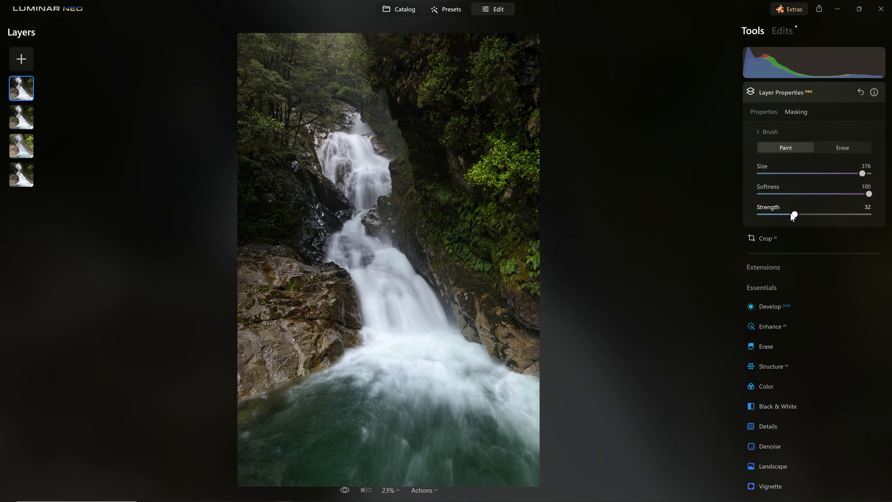
mouse_move(246, 290)
mouse_down()
mouse_move(239, 342)
mouse_move(295, 318)
mouse_move(225, 349)
mouse_up()
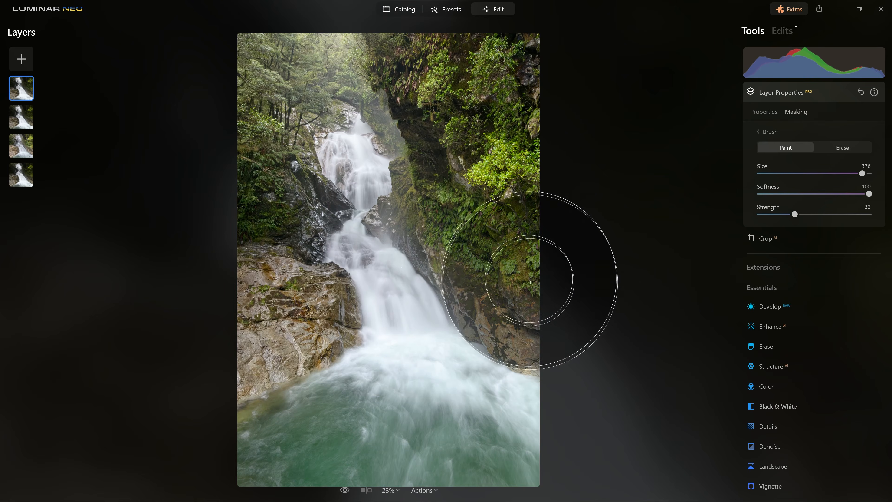
scroll(469, 253, down, 3)
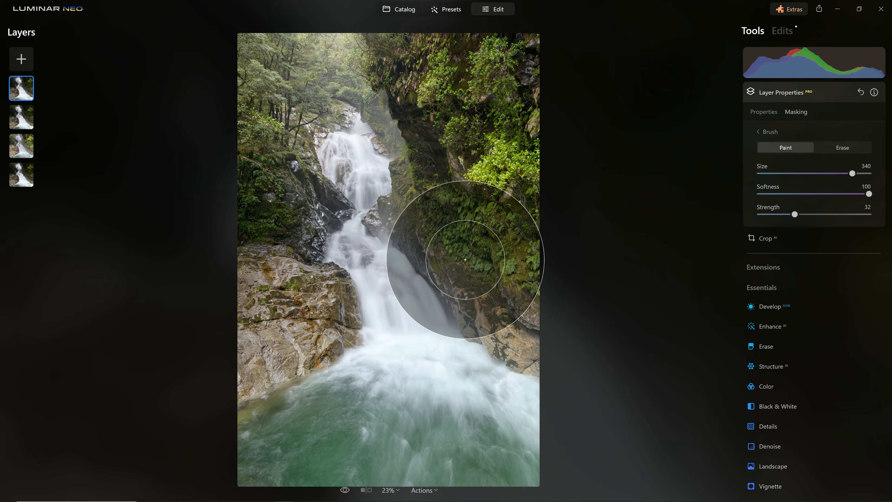
scroll(466, 260, down, 11)
mouse_move(491, 318)
mouse_down()
mouse_move(518, 343)
mouse_move(562, 324)
mouse_up()
mouse_move(532, 404)
mouse_down()
mouse_move(548, 437)
mouse_move(526, 467)
mouse_move(206, 486)
mouse_move(218, 488)
mouse_move(243, 440)
mouse_move(218, 358)
mouse_move(323, 417)
mouse_move(295, 497)
mouse_move(541, 426)
mouse_move(514, 476)
mouse_move(405, 490)
mouse_move(238, 466)
mouse_move(227, 346)
mouse_move(288, 325)
mouse_move(181, 299)
mouse_up()
scroll(356, 327, down, 8)
mouse_move(356, 327)
mouse_down()
mouse_move(264, 325)
mouse_move(314, 322)
mouse_move(240, 312)
mouse_move(334, 350)
mouse_move(263, 379)
mouse_up()
scroll(380, 326, up, 2)
mouse_move(313, 360)
mouse_down()
mouse_move(274, 361)
mouse_move(294, 362)
mouse_move(255, 376)
mouse_move(250, 368)
mouse_move(263, 369)
mouse_move(253, 389)
mouse_up()
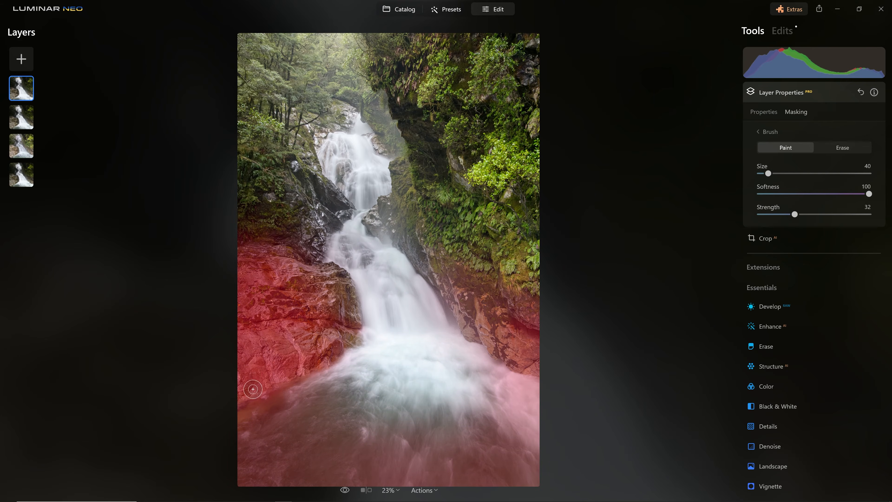
Paint the Multiply layer's mask over the bright foliage on the right cliff and along the photo's outer edges, varying the brush size
scroll(532, 270, up, 8)
mouse_move(531, 271)
mouse_down()
mouse_move(499, 248)
mouse_move(517, 268)
mouse_up()
mouse_move(551, 184)
mouse_down()
mouse_move(466, 173)
mouse_move(503, 155)
mouse_move(551, 158)
mouse_move(579, 141)
mouse_move(471, 181)
mouse_move(525, 161)
mouse_move(576, 165)
mouse_up()
scroll(506, 166, down, 6)
mouse_move(499, 165)
mouse_down()
mouse_move(489, 168)
mouse_move(507, 140)
mouse_move(527, 168)
mouse_move(484, 168)
mouse_move(506, 170)
mouse_move(536, 128)
mouse_up()
scroll(494, 41, up, 6)
mouse_move(486, 52)
mouse_down()
mouse_move(474, 69)
mouse_move(457, 67)
mouse_move(426, 90)
mouse_up()
scroll(435, 65, down, 6)
scroll(244, 125, up, 1)
scroll(236, 53, up, 9)
mouse_move(237, 40)
mouse_down()
mouse_move(229, 138)
mouse_move(233, 214)
mouse_up()
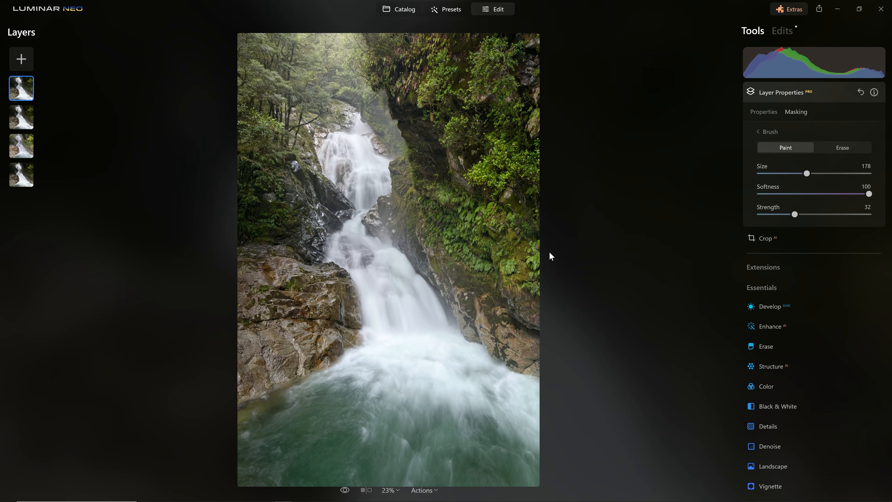
Hide and show the Multiply layer twice to compare the darkening of the rocks, pool and foliage
right_click(30, 85)
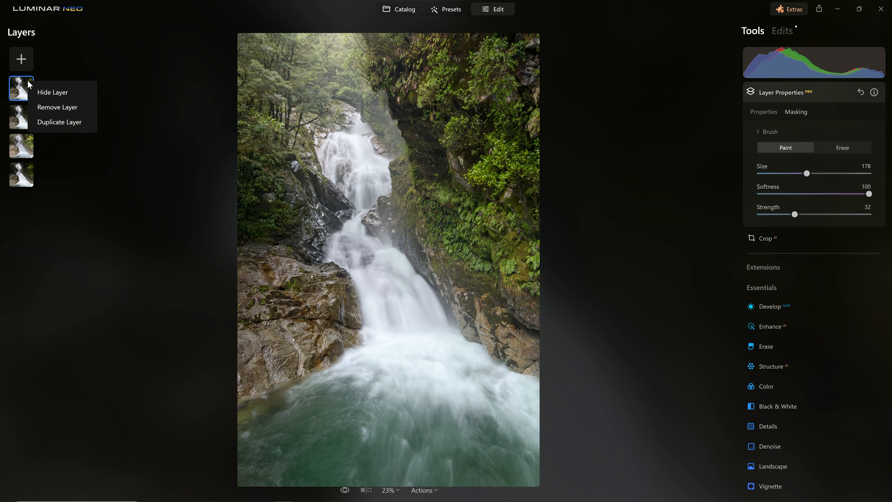
click(41, 90)
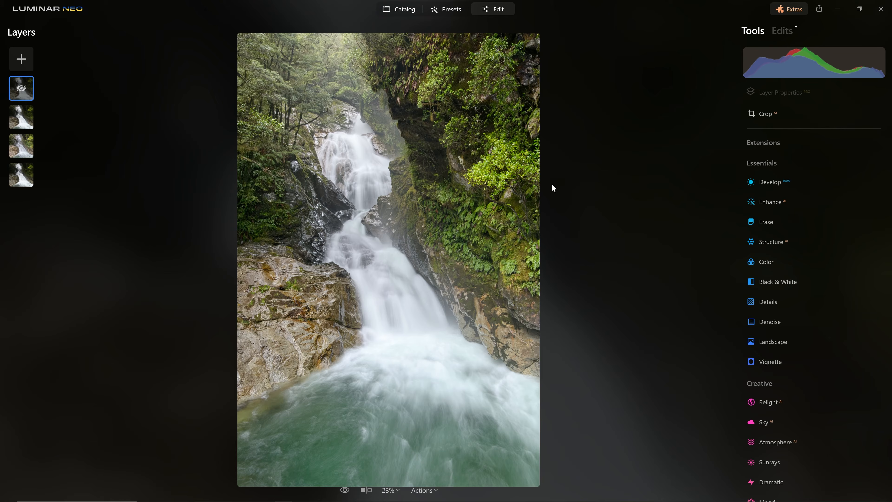
right_click(25, 85)
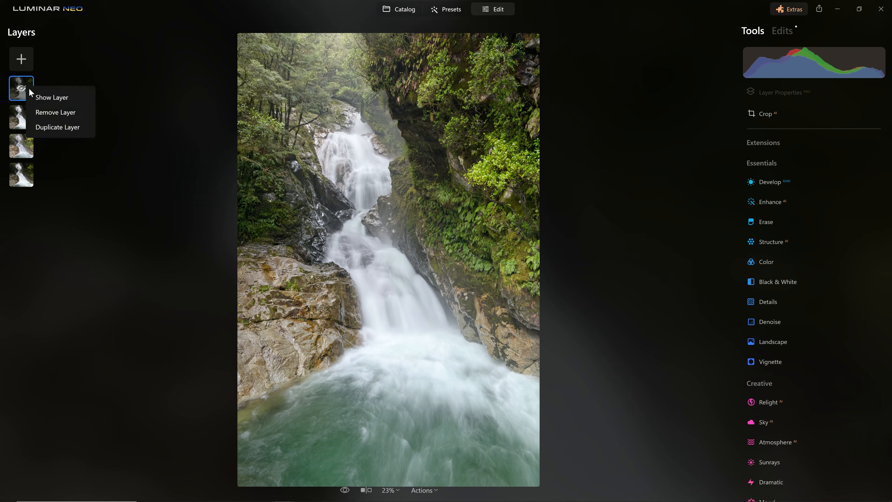
click(33, 92)
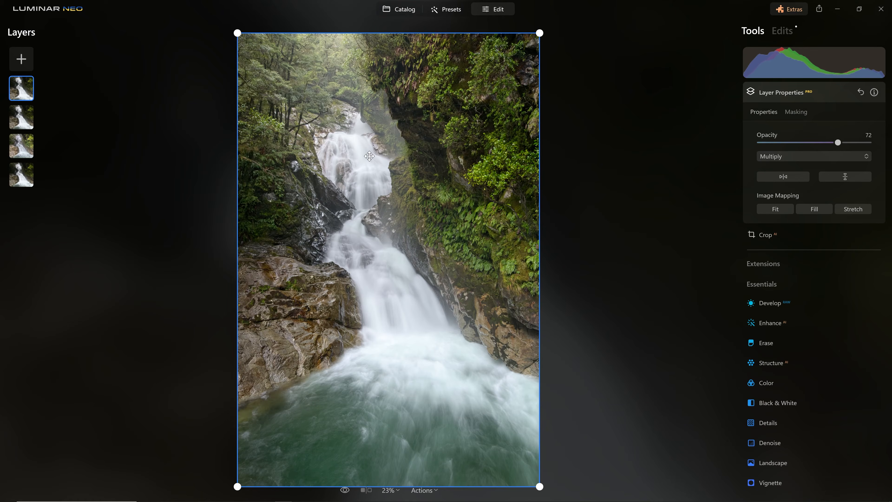
right_click(11, 95)
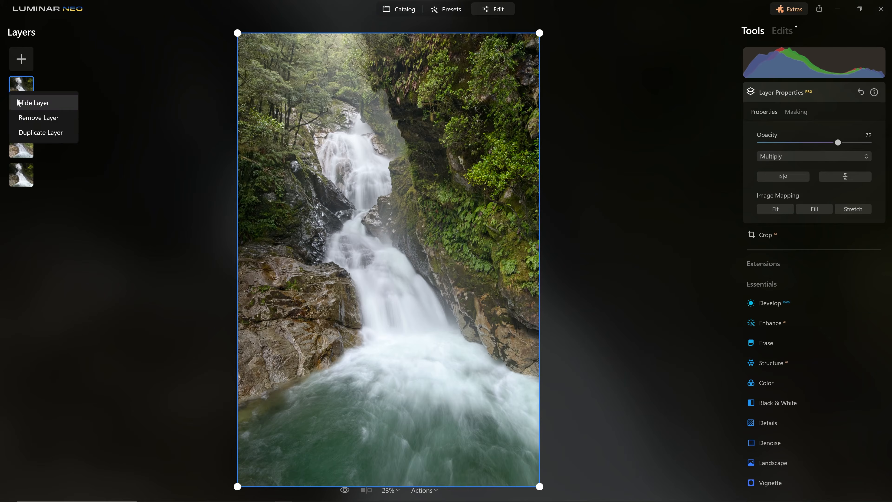
click(18, 101)
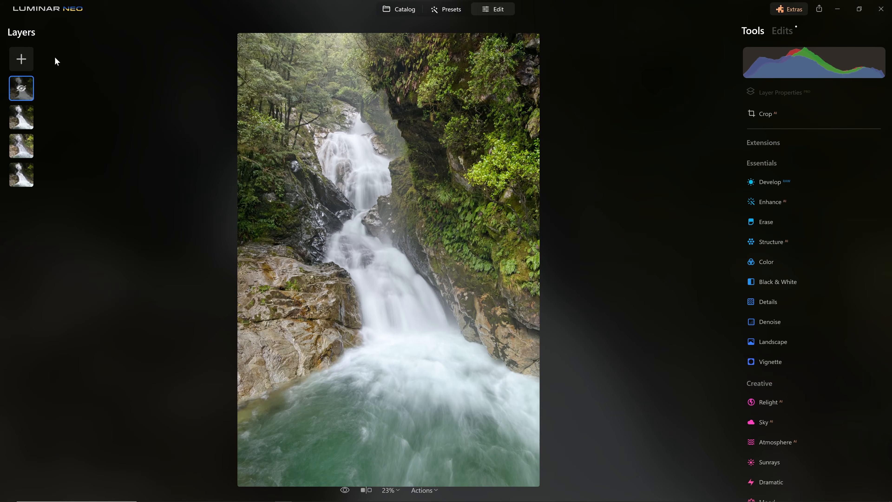
right_click(16, 96)
click(22, 103)
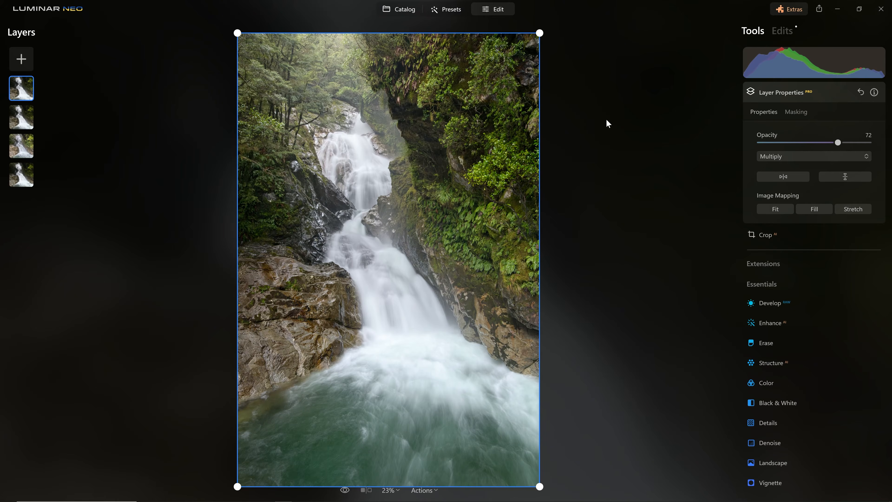
Compare the blended image with the original photo using the before/after view
key(backslash)
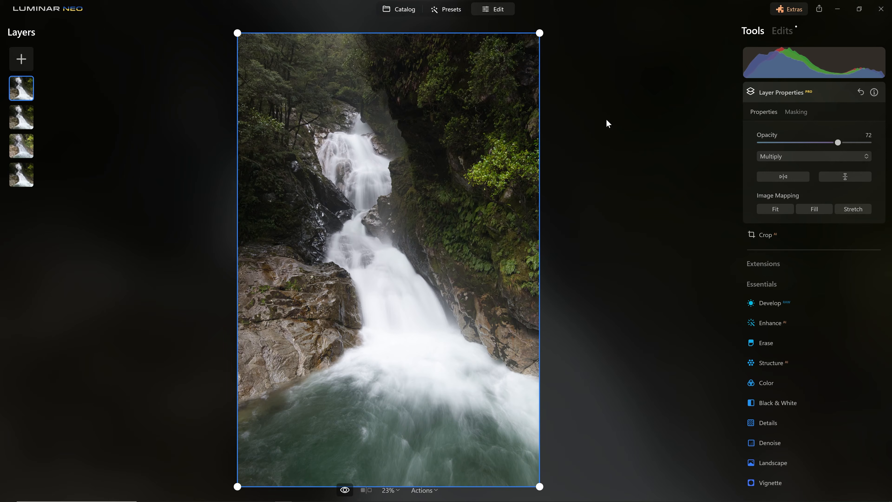
key(backslash)
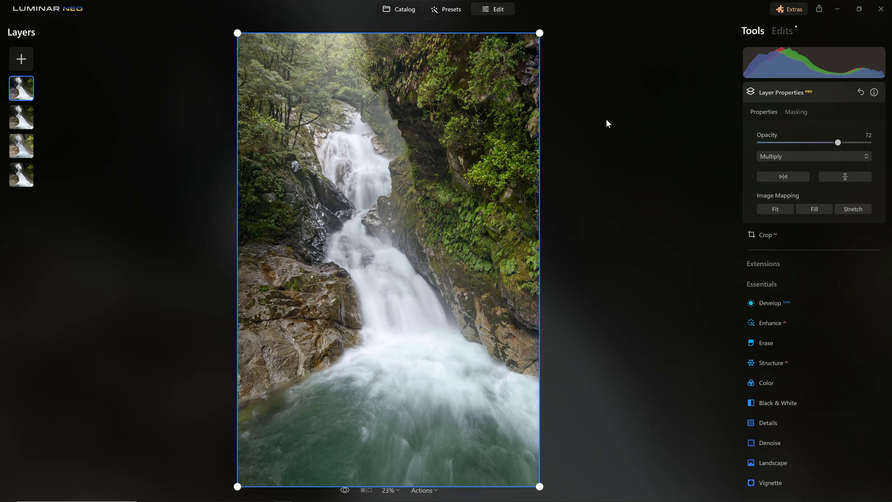
key(backslash)
key(backslash)
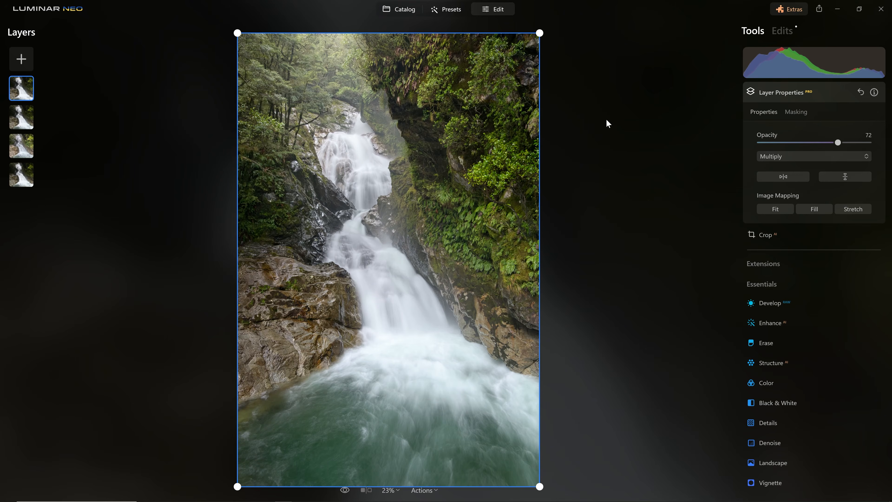
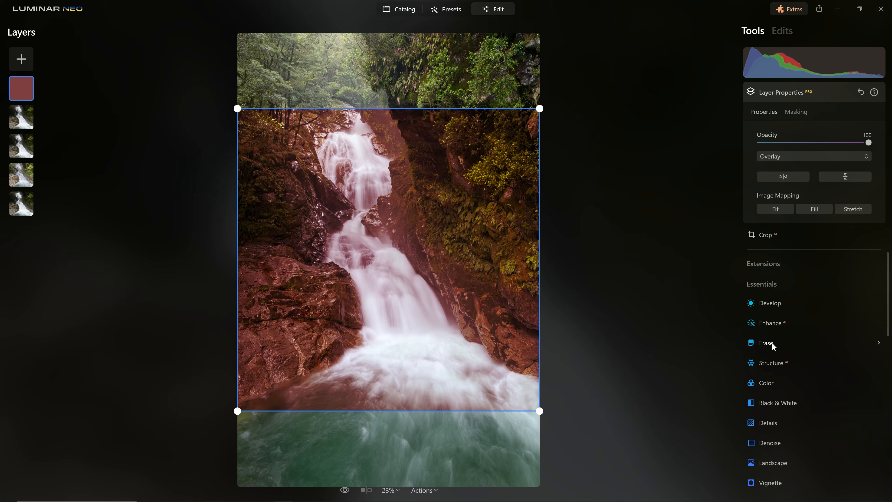
Set the Red hue to 91 in the HSL color adjustments of the solid red Overlay layer
scroll(793, 323, down, 3)
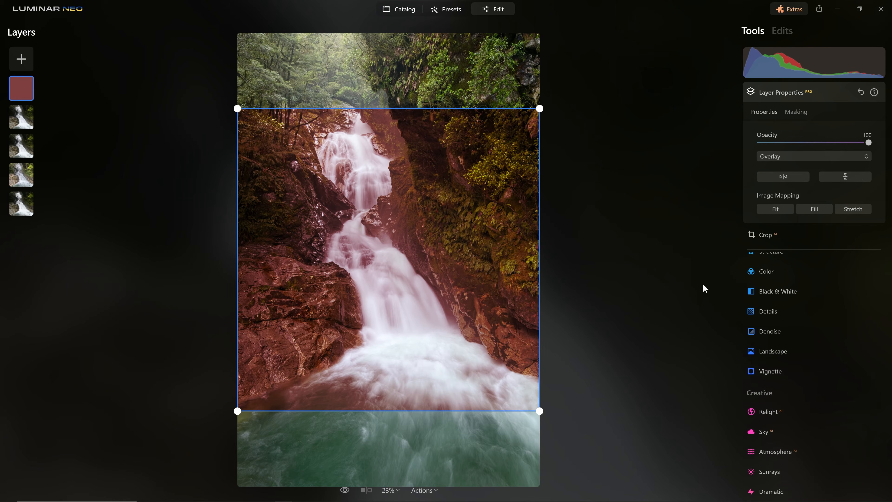
click(779, 272)
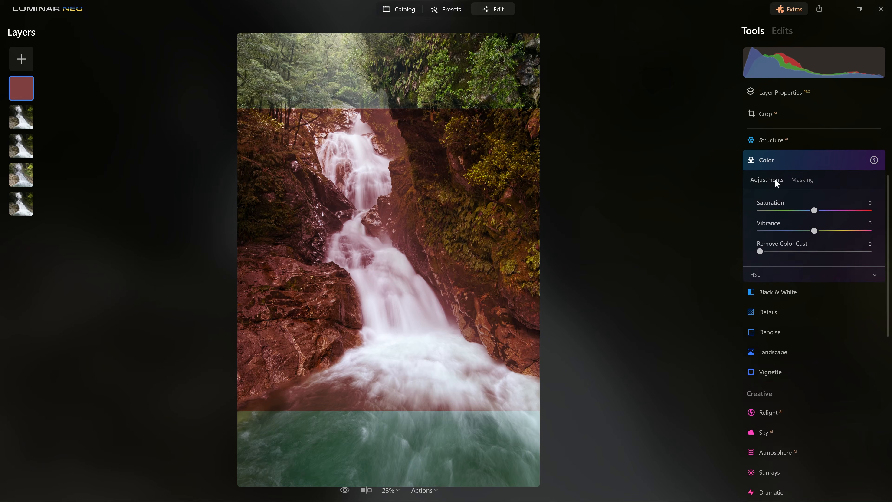
click(757, 276)
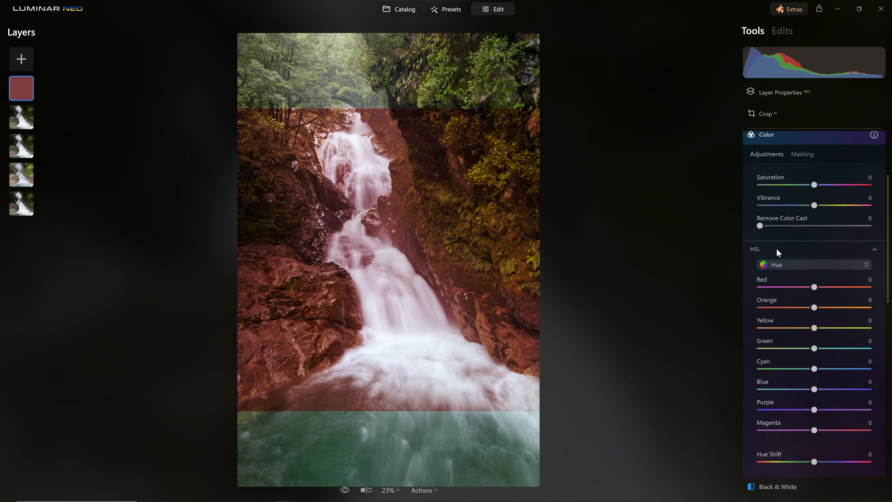
scroll(777, 252, down, 3)
drag(809, 240, 865, 238)
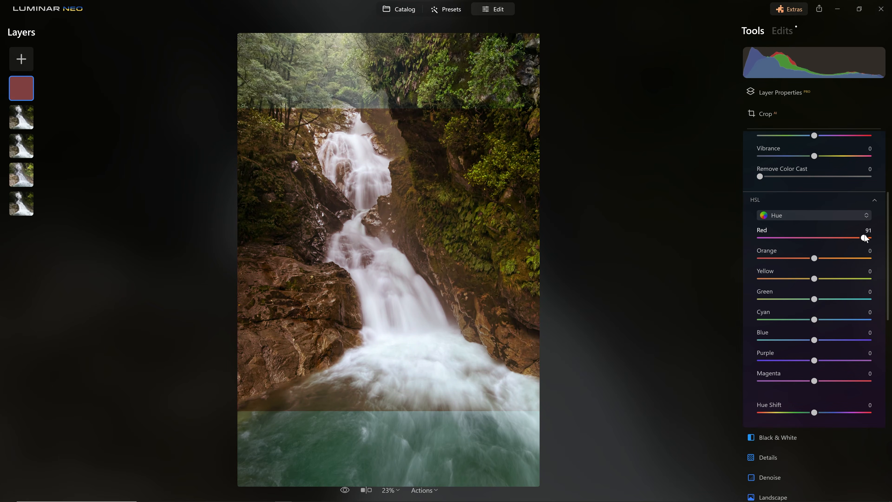
Reset the red Overlay layer's Red hue, then set its Hue Shift to 166 and its Saturation to -46
double_click(864, 238)
scroll(815, 311, down, 2)
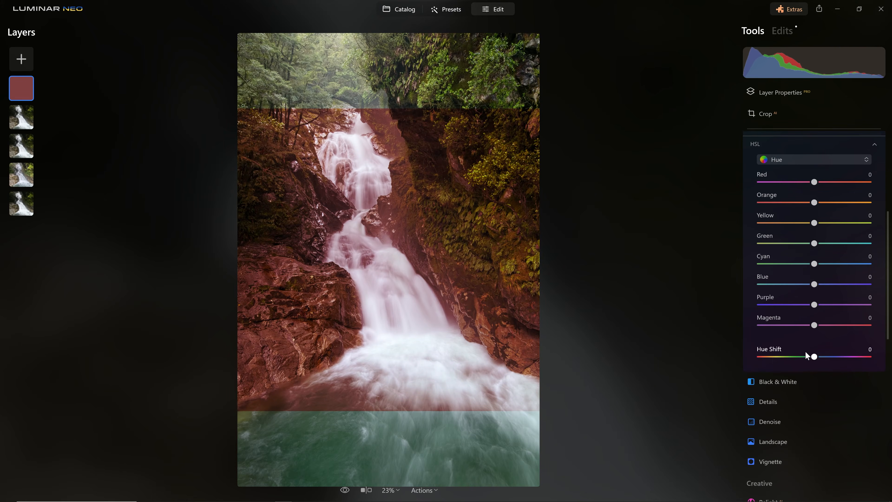
drag(813, 357, 865, 351)
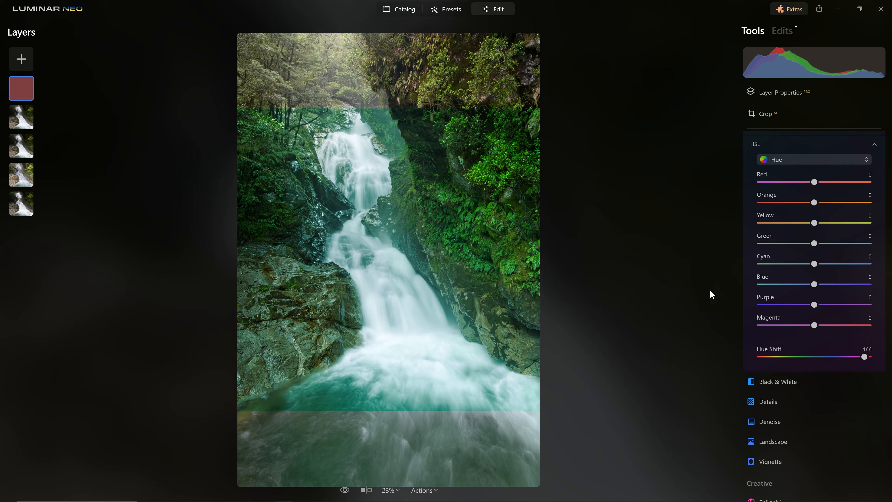
scroll(802, 285, up, 5)
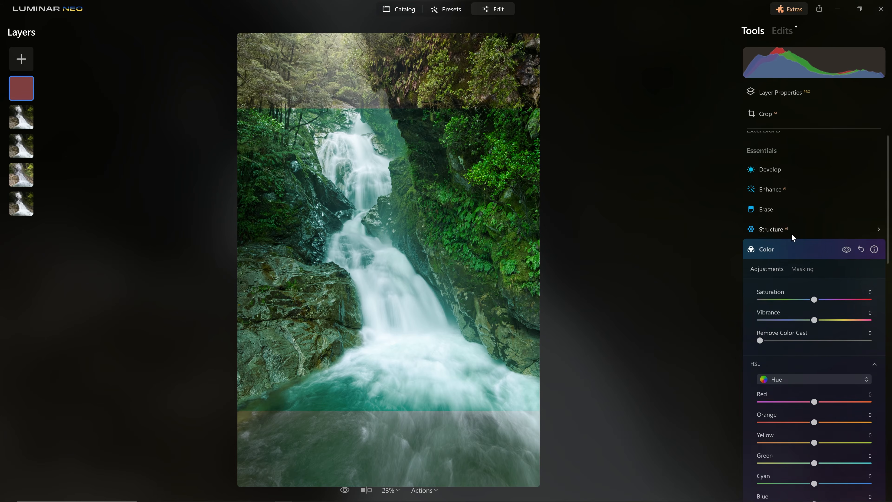
scroll(794, 238, up, 1)
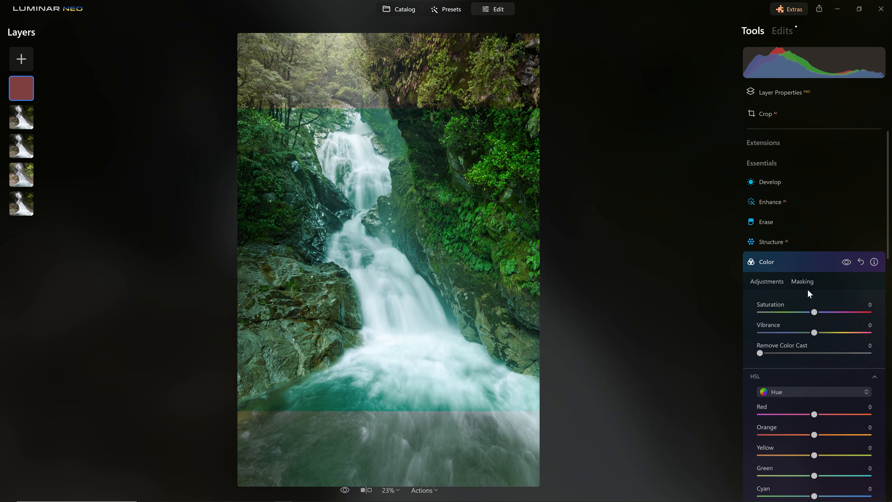
drag(816, 312, 788, 313)
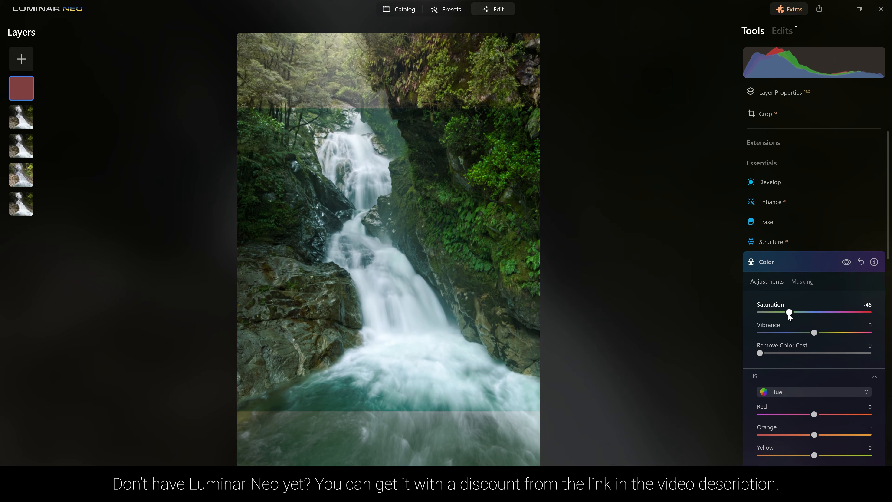
Lower the Overlay layer's opacity to 68 and map it with Stretch to cover the entire photo
click(808, 91)
drag(868, 143, 834, 155)
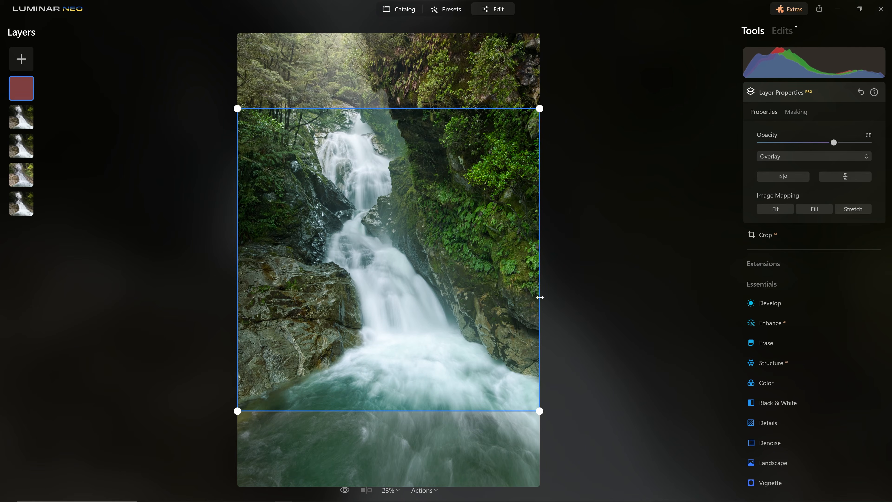
click(823, 206)
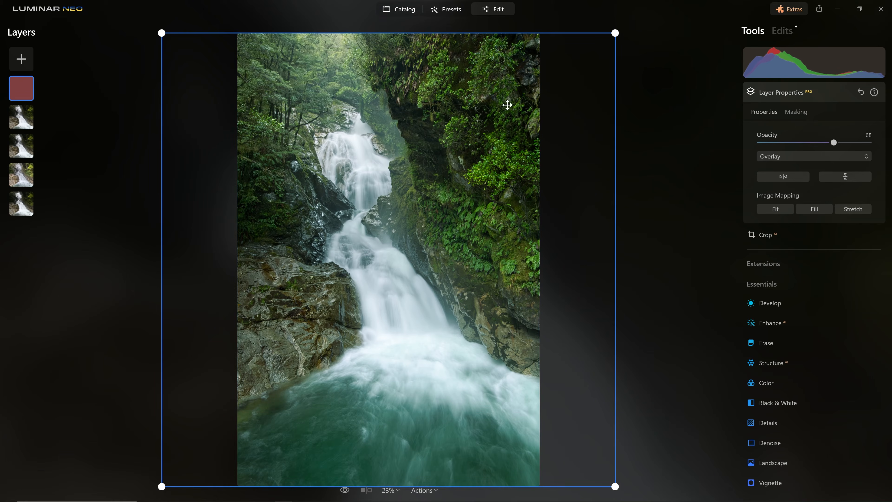
click(858, 208)
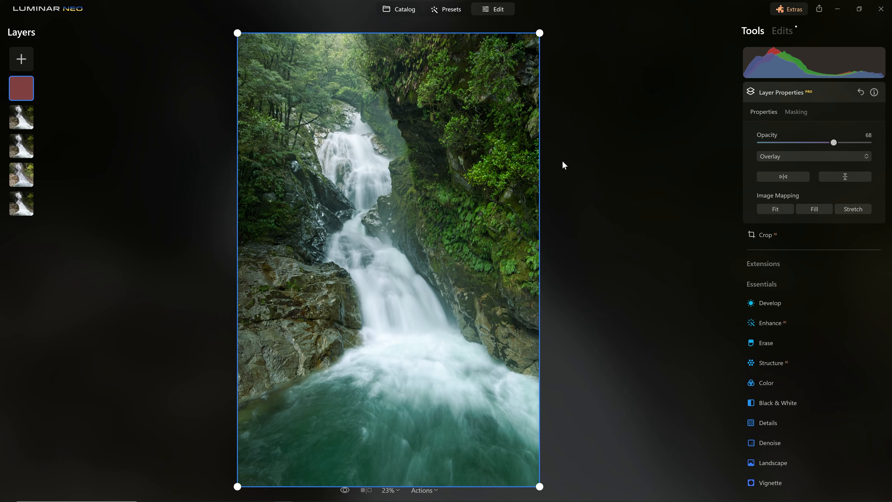
Brush the Overlay layer's mask over the foliage on both sides and the pool at strength 53, varying the brush size
click(801, 112)
click(772, 135)
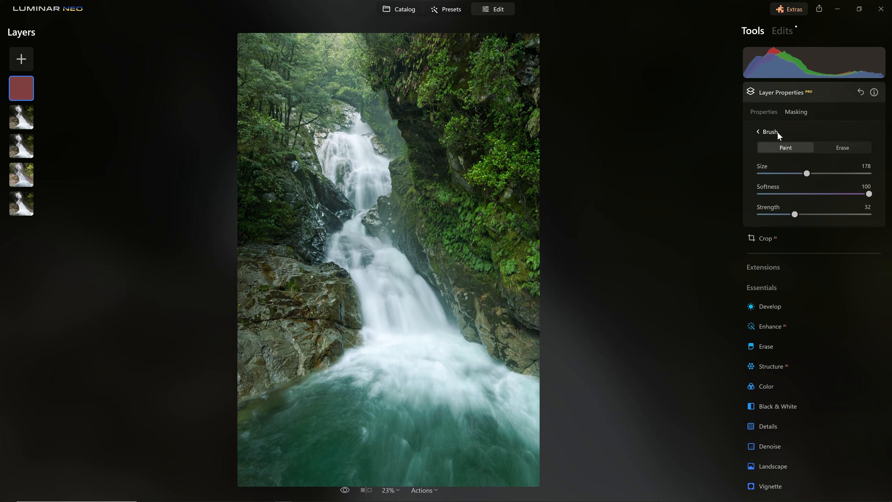
drag(794, 214, 818, 214)
scroll(498, 63, down, 5)
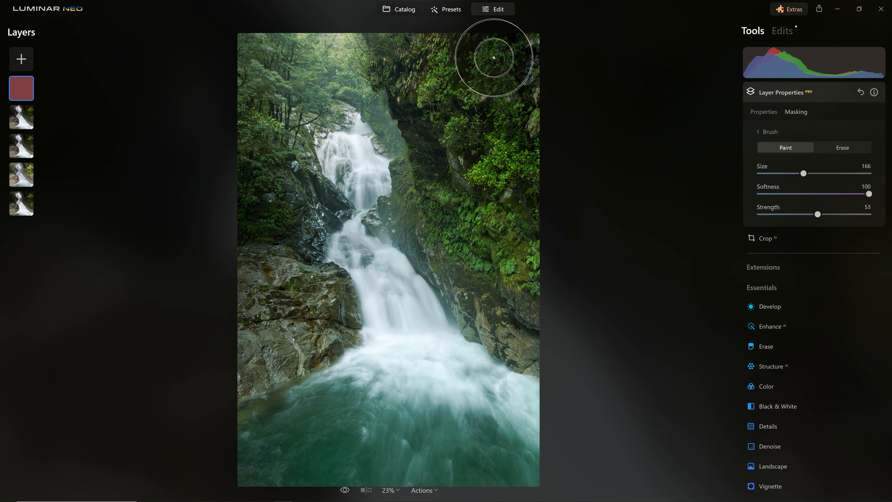
scroll(491, 55, down, 1)
mouse_move(495, 48)
mouse_down()
mouse_move(483, 75)
mouse_move(502, 109)
mouse_move(492, 161)
mouse_move(516, 155)
mouse_move(456, 128)
mouse_move(432, 53)
mouse_move(392, 56)
mouse_move(399, 32)
mouse_up()
scroll(420, 186, up, 1)
mouse_move(420, 185)
mouse_down()
mouse_move(433, 206)
mouse_move(406, 174)
mouse_move(522, 265)
mouse_move(533, 255)
mouse_move(454, 223)
mouse_move(419, 176)
mouse_move(360, 48)
mouse_move(334, 40)
mouse_move(299, 70)
mouse_move(212, 59)
mouse_move(260, 116)
mouse_move(277, 118)
mouse_move(255, 136)
mouse_move(268, 209)
mouse_move(238, 183)
mouse_move(280, 136)
mouse_move(234, 76)
mouse_up()
scroll(527, 260, up, 1)
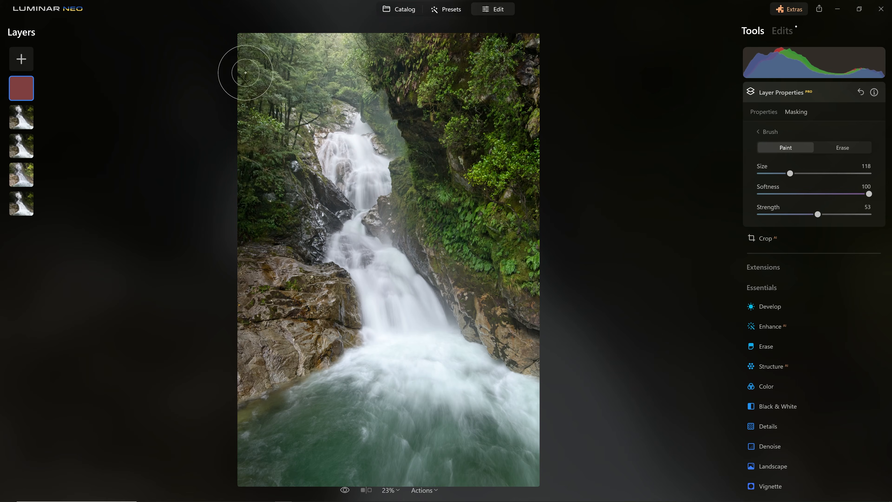
key(bracketright)
mouse_move(342, 382)
mouse_down()
mouse_move(220, 453)
mouse_move(387, 416)
mouse_move(271, 501)
mouse_move(398, 362)
mouse_move(394, 452)
mouse_move(439, 446)
mouse_move(425, 401)
mouse_move(435, 483)
mouse_move(535, 454)
mouse_move(470, 383)
mouse_move(532, 449)
mouse_move(561, 450)
mouse_up()
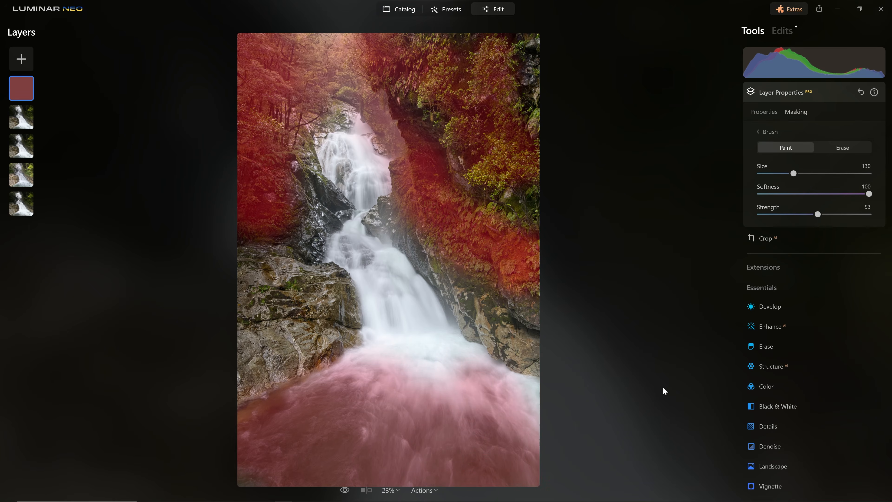
Hide and show the masked Overlay layer to compare its green tint on the foliage and pool
right_click(20, 93)
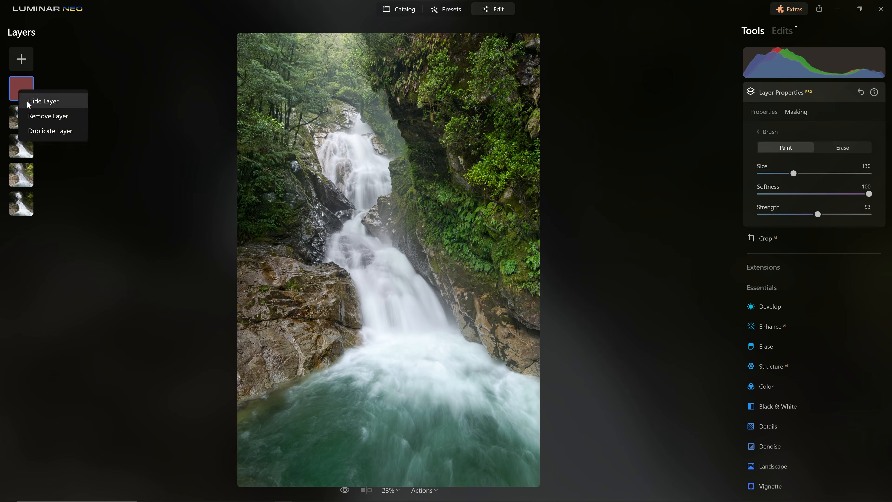
click(30, 100)
right_click(20, 81)
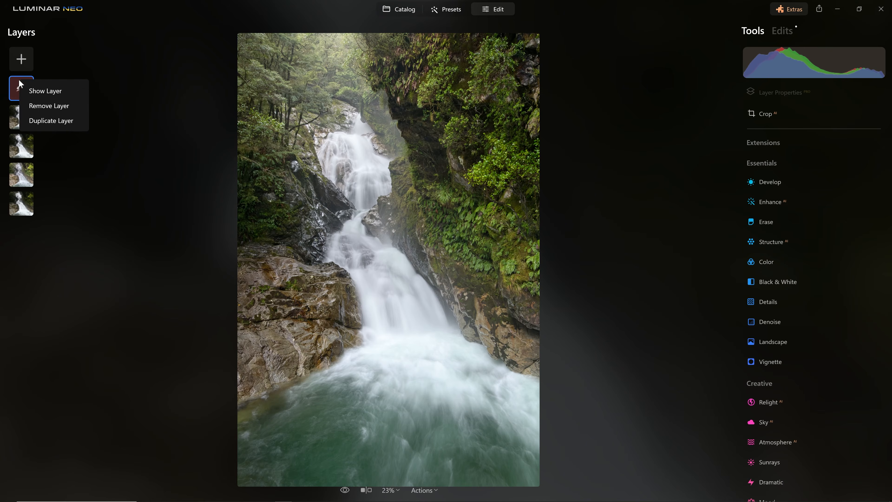
click(29, 90)
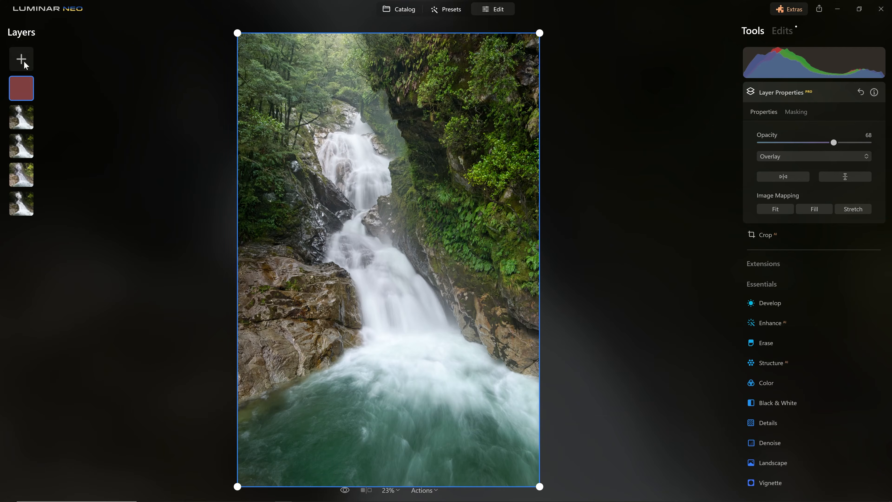
Add a second solid red layer on top of the stack and stretch it over the whole photo
click(22, 59)
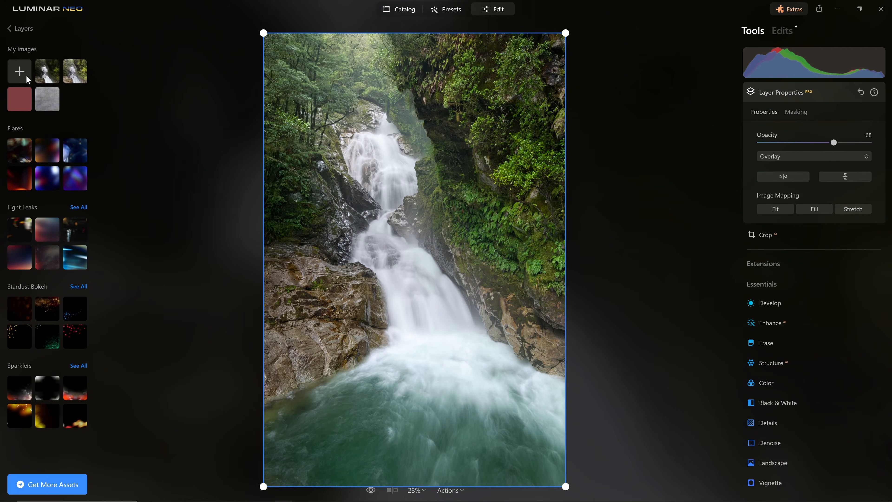
click(26, 100)
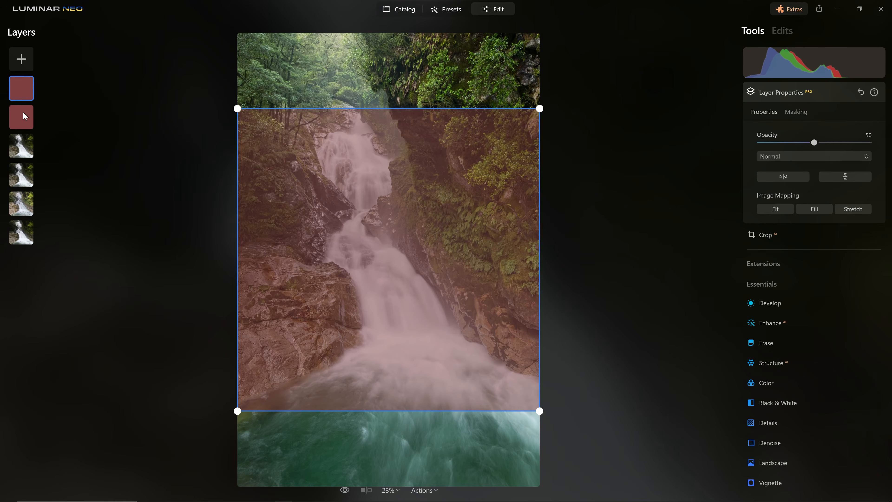
click(23, 113)
right_click(26, 117)
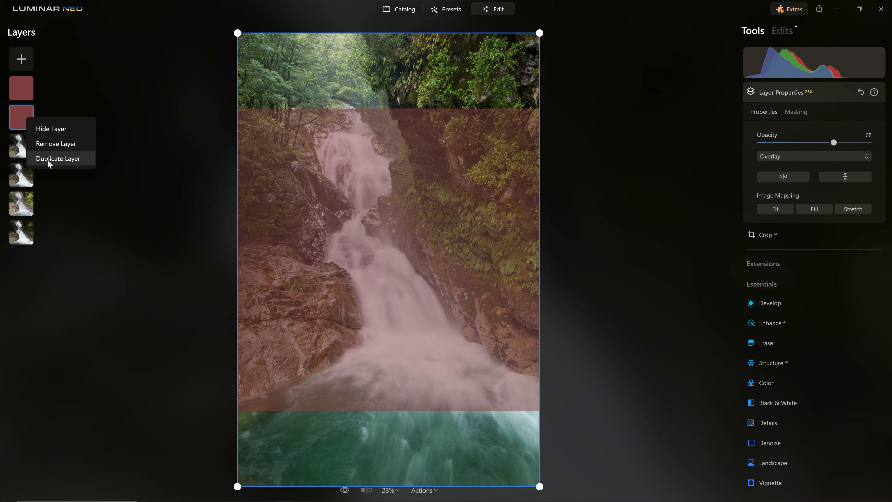
click(25, 110)
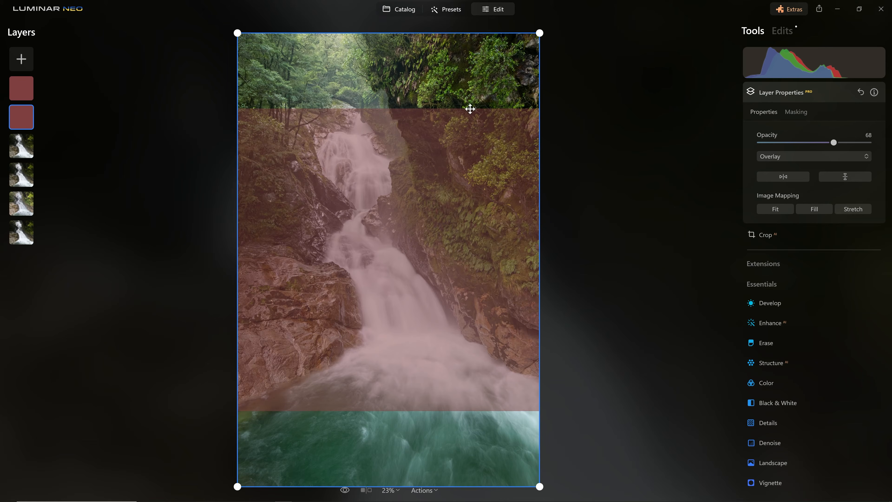
click(32, 92)
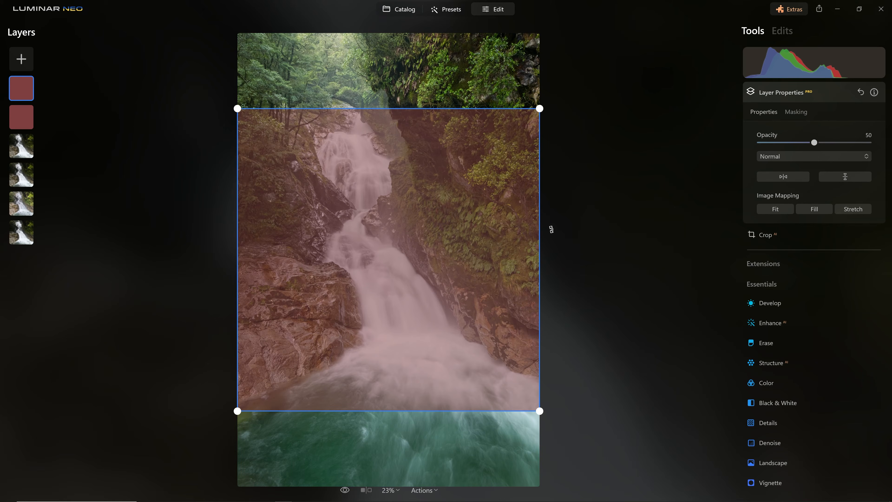
click(852, 208)
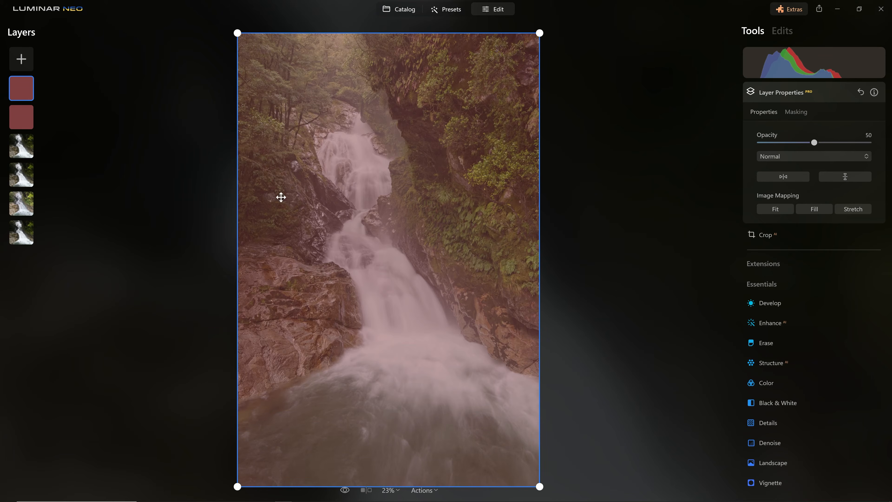
Mask the new red layer with an enlarged soft brush onto the bright forest gap above the waterfall
click(797, 112)
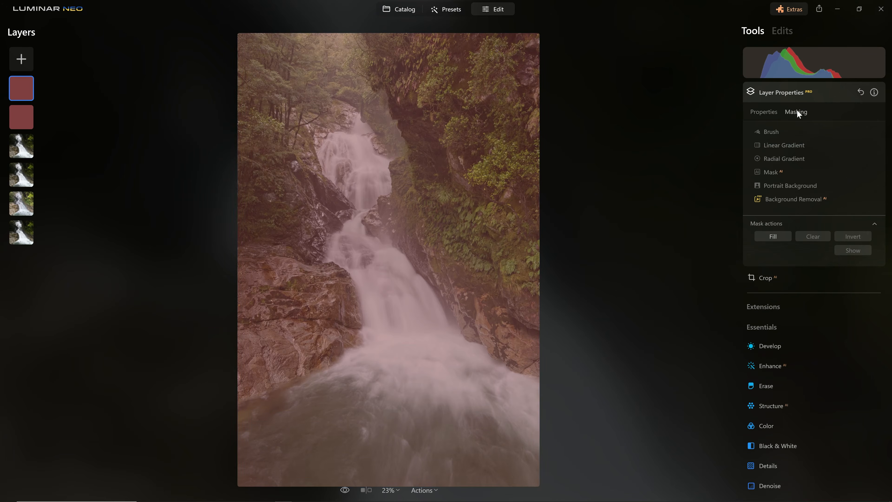
click(772, 132)
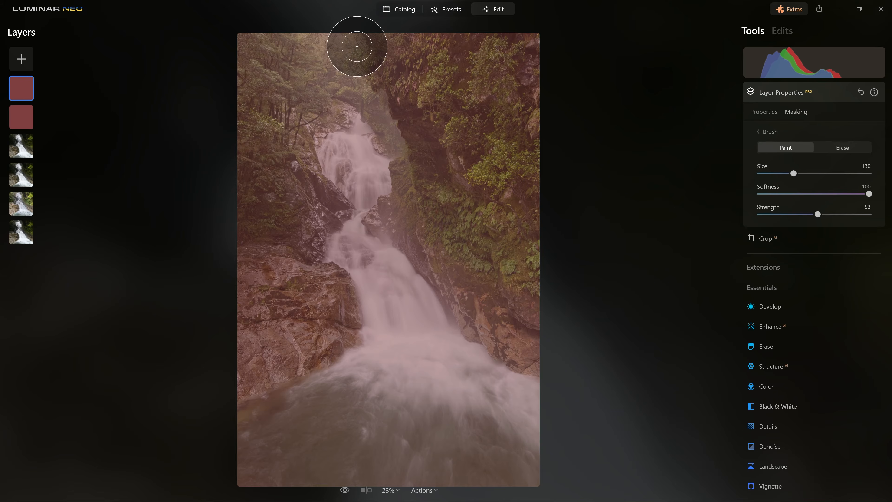
scroll(354, 51, up, 8)
mouse_move(338, 48)
mouse_down()
mouse_move(286, 40)
mouse_move(293, 109)
mouse_move(341, 75)
mouse_move(366, 101)
mouse_move(390, 99)
mouse_move(405, 51)
mouse_move(412, 74)
mouse_move(401, 93)
mouse_move(331, 39)
mouse_move(347, 63)
mouse_move(333, 30)
mouse_move(360, 44)
mouse_up()
scroll(340, 52, down, 5)
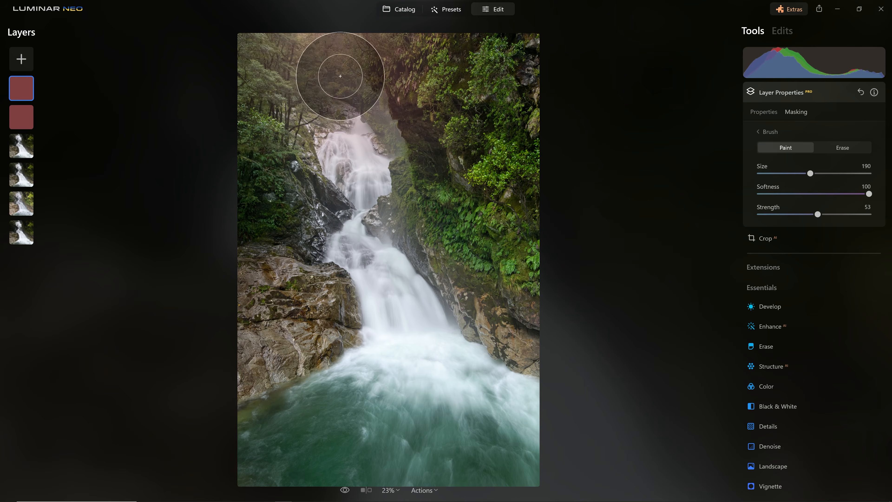
Raise the new red layer's opacity to 100, try the Overlay blend mode and switch it to Screen
click(764, 112)
double_click(849, 144)
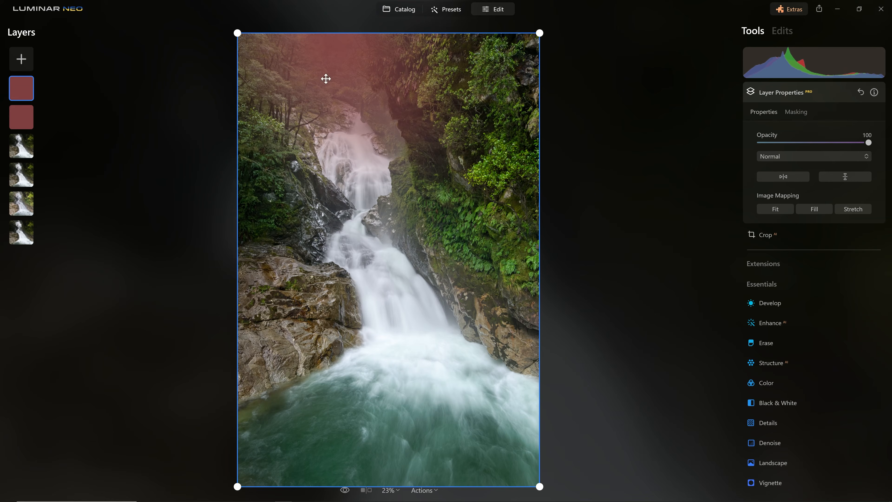
click(781, 157)
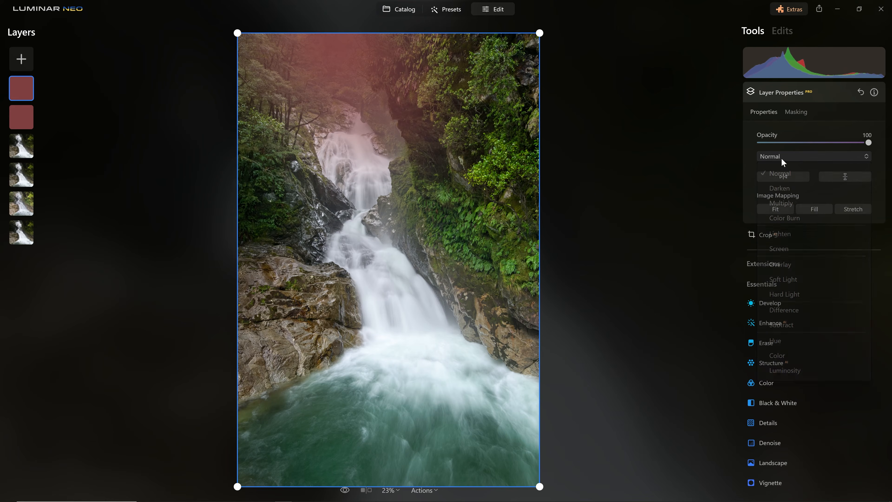
click(803, 261)
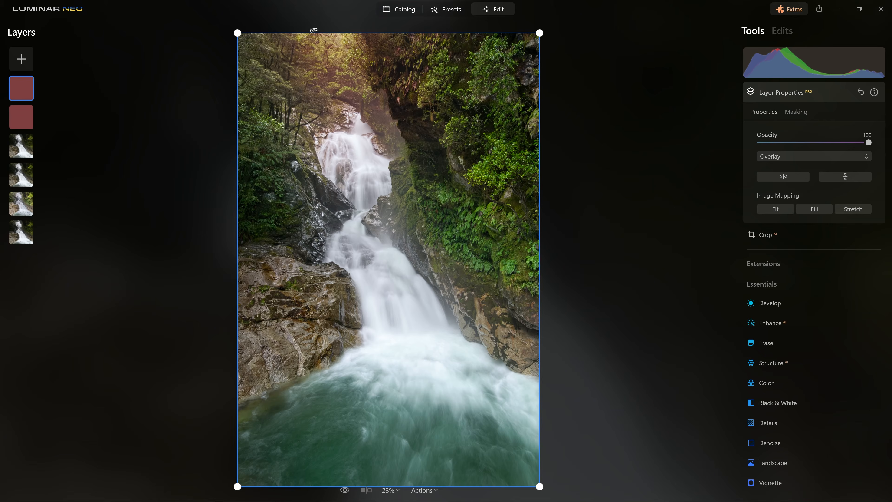
click(808, 156)
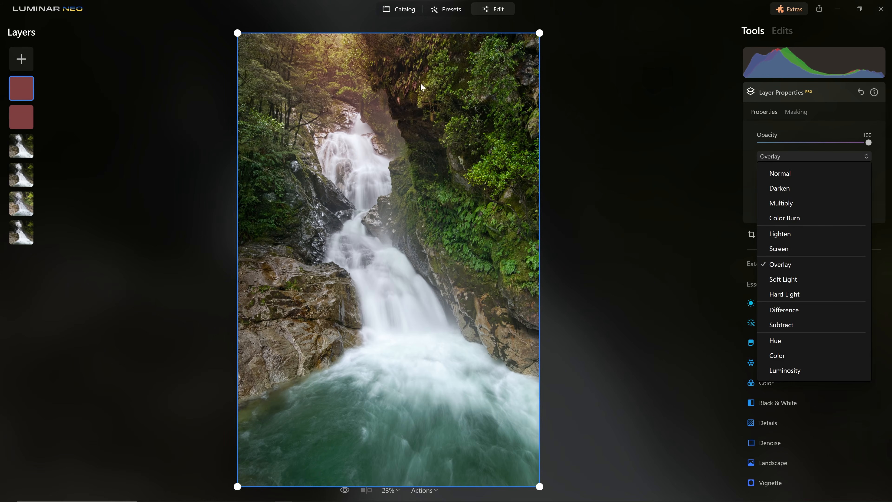
click(807, 246)
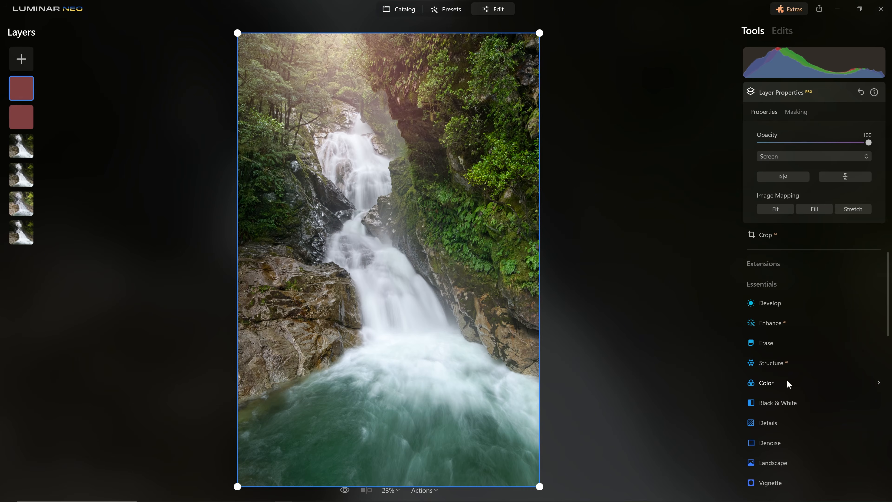
Try a Hue Shift of 27 in the Color adjustments of the new red Screen layer
click(767, 383)
scroll(806, 301, down, 6)
mouse_move(815, 374)
mouse_down()
mouse_move(781, 370)
mouse_move(823, 380)
mouse_up()
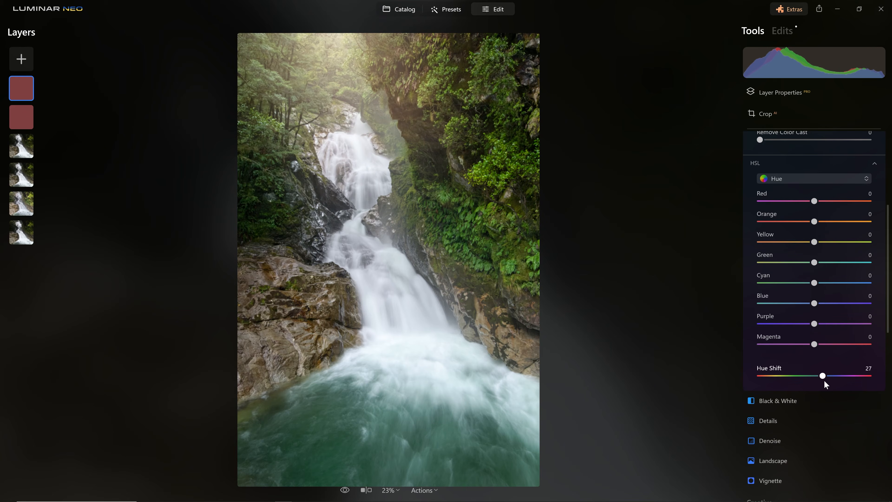
scroll(822, 351, down, 2)
scroll(811, 306, up, 8)
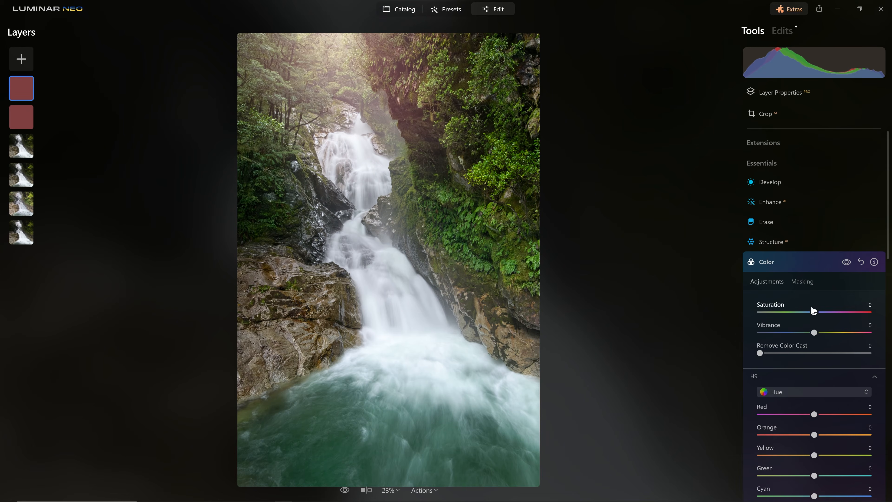
Return the top red layer's blend mode to Normal to judge its solid color directly
click(804, 94)
click(793, 157)
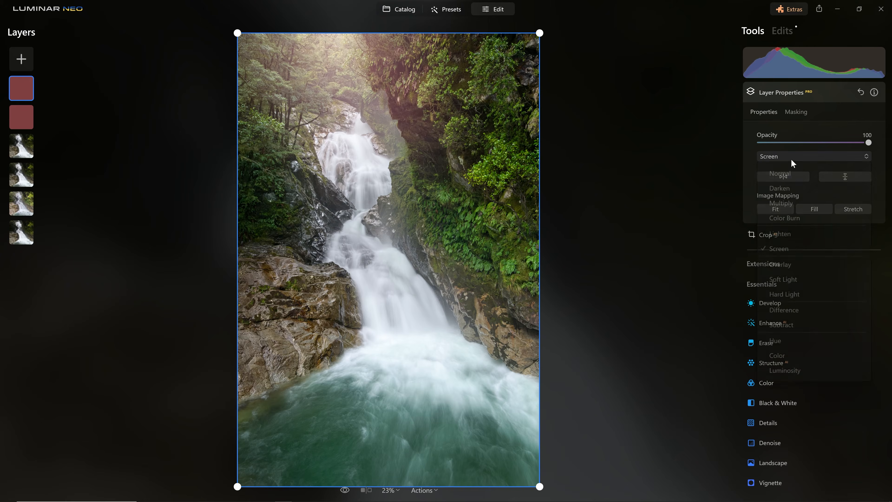
click(789, 169)
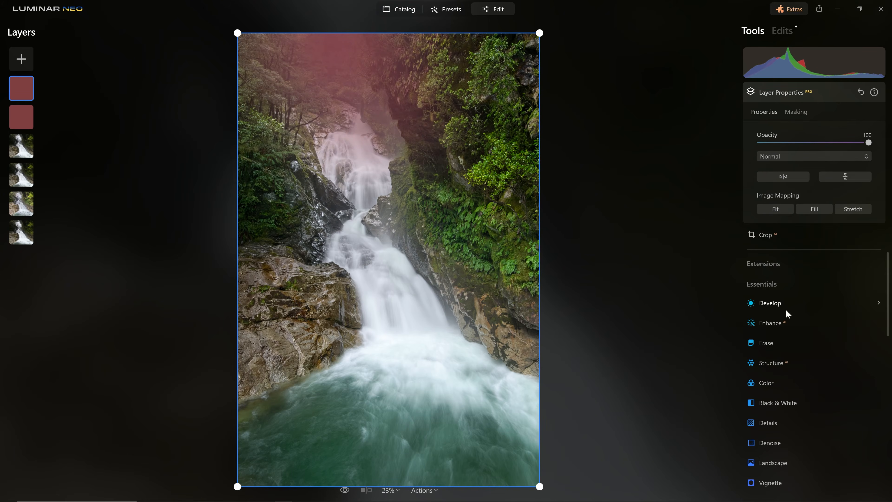
Edit the top red layer's existing color adjustments: Orange hue 43, Yellow hue -26, Hue Shift 21 and Saturation 100
click(782, 31)
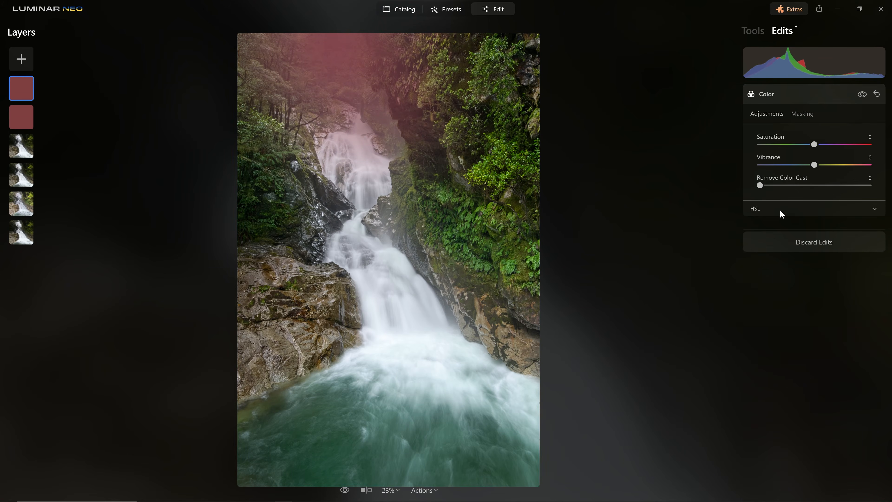
click(780, 209)
drag(814, 267, 799, 287)
drag(814, 144, 874, 150)
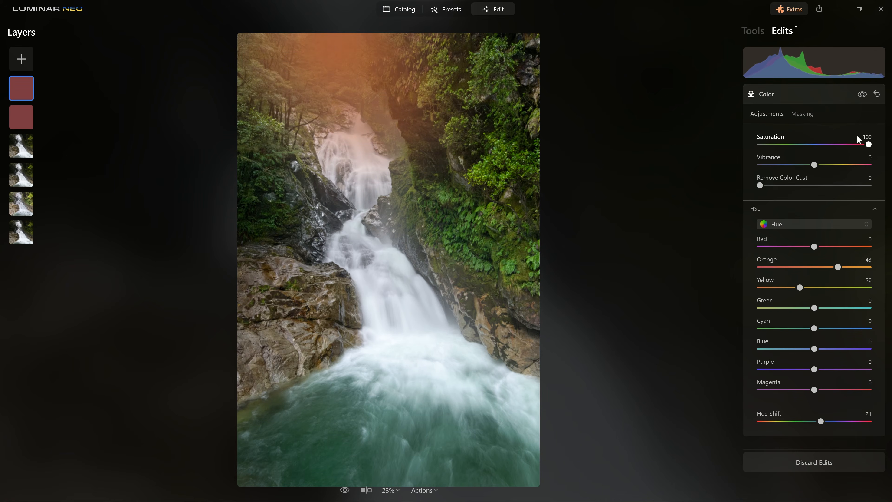
Brighten the top red layer's glow by raising its Develop exposure to 1.37
click(804, 97)
click(753, 31)
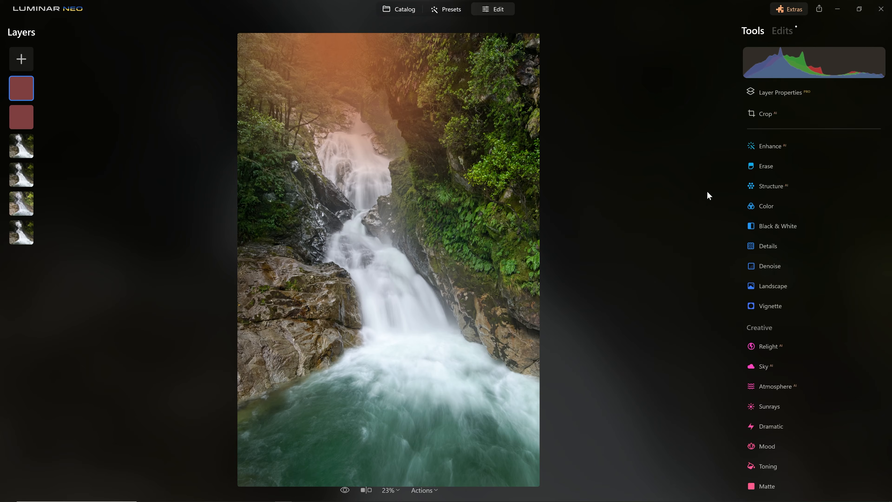
scroll(795, 188, up, 3)
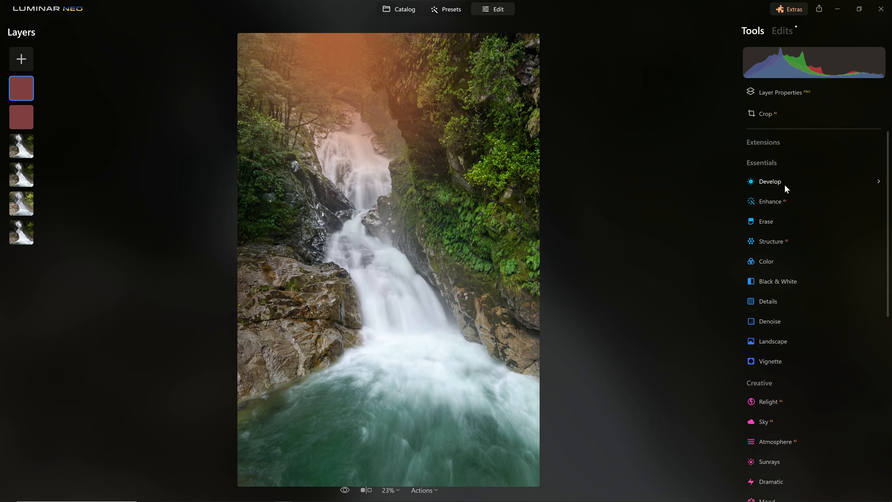
click(785, 184)
drag(823, 221, 829, 228)
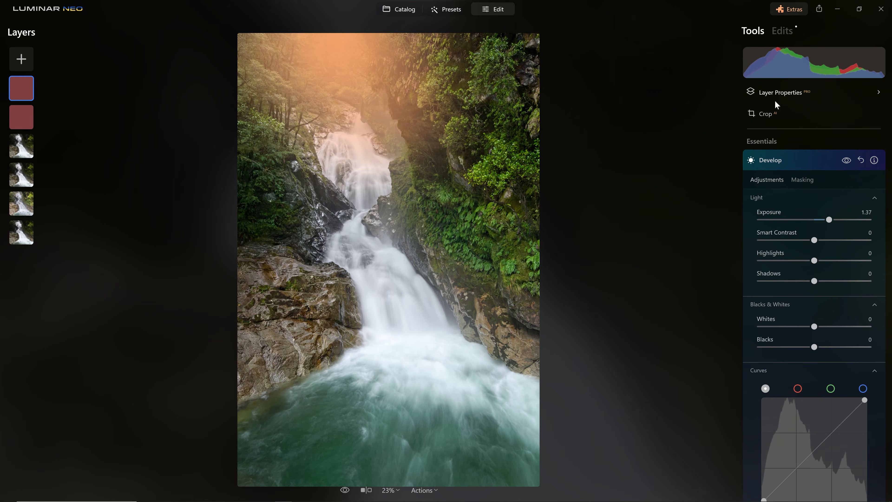
Set the top red layer's blend mode to Soft Light
click(785, 92)
click(800, 157)
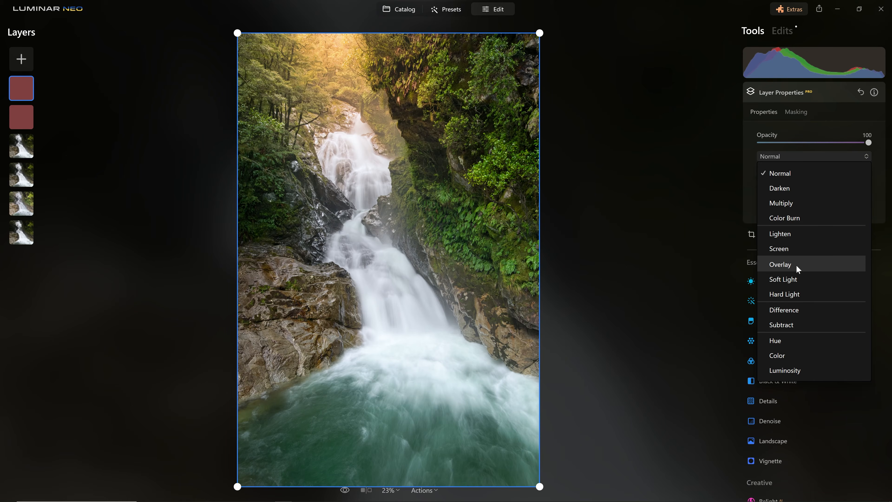
click(804, 281)
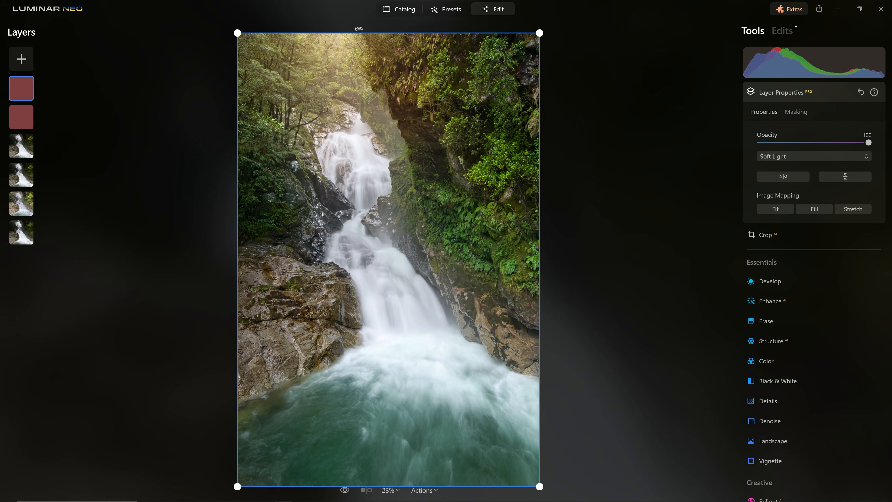
Hide and show the top red layer to compare its glow, and reduce its opacity to 56
right_click(28, 90)
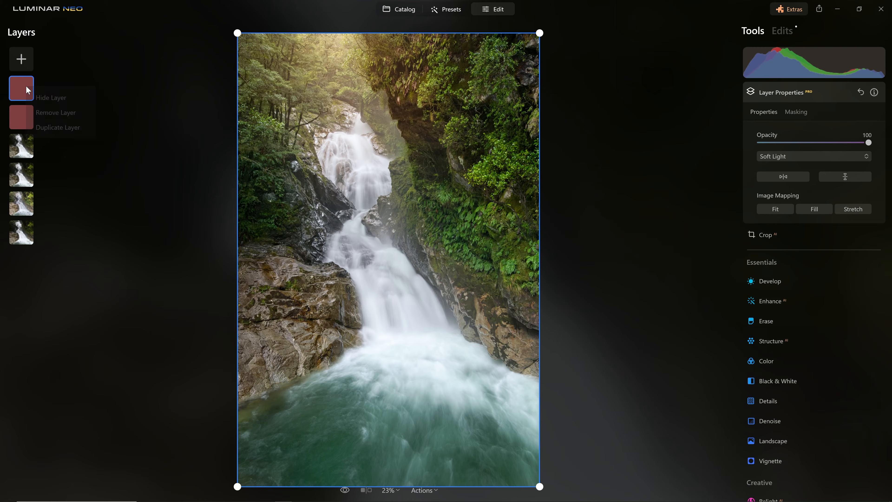
click(39, 97)
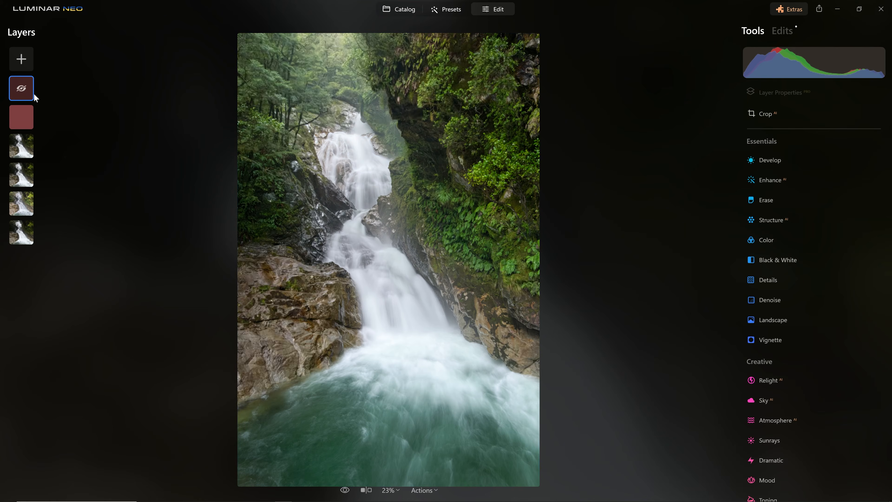
right_click(24, 88)
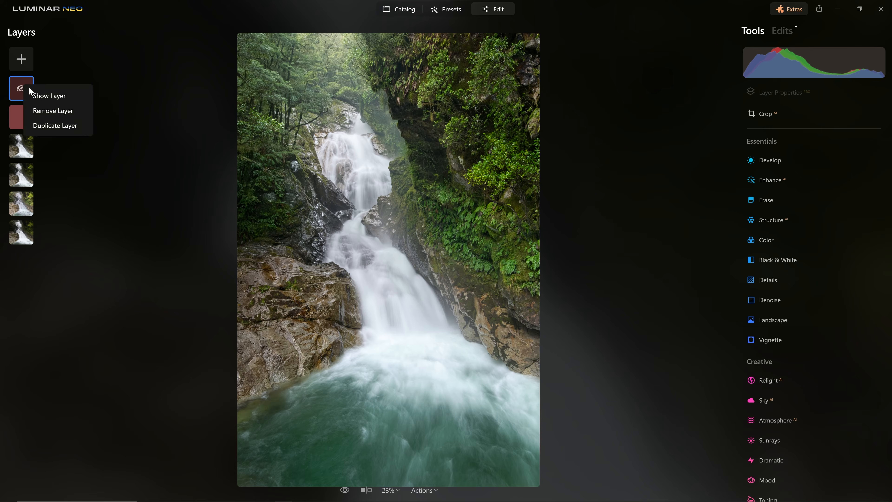
click(38, 96)
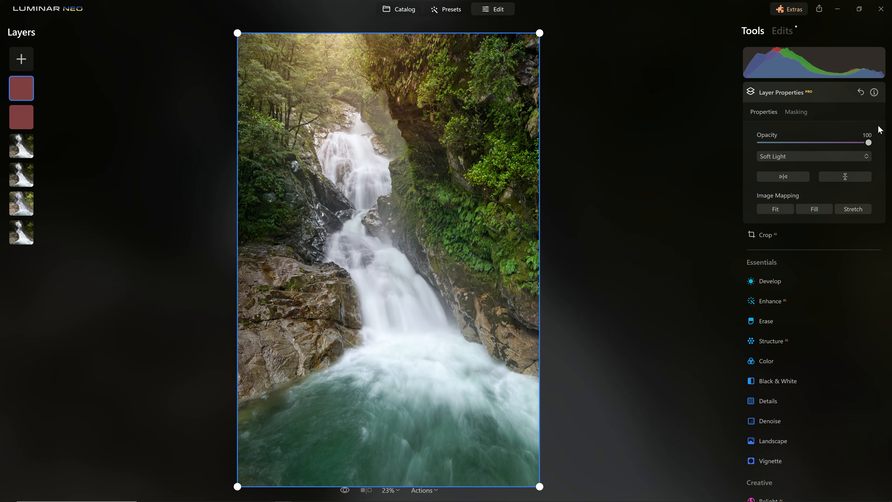
drag(868, 142, 824, 144)
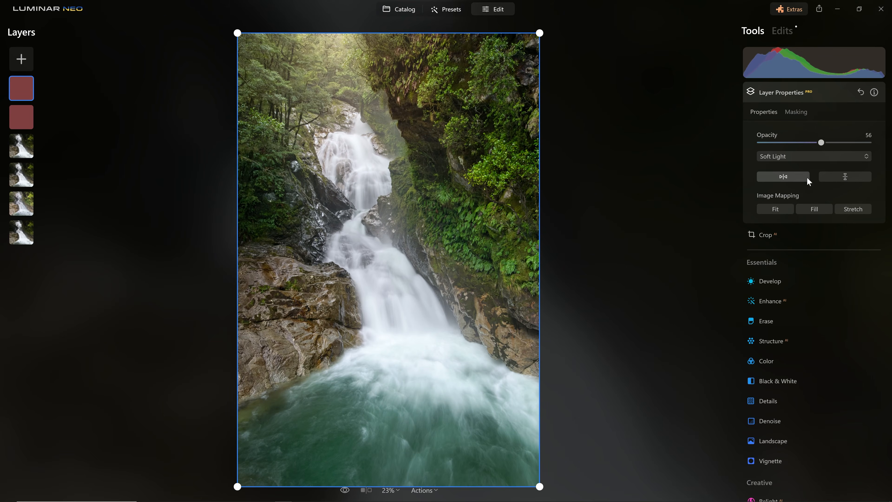
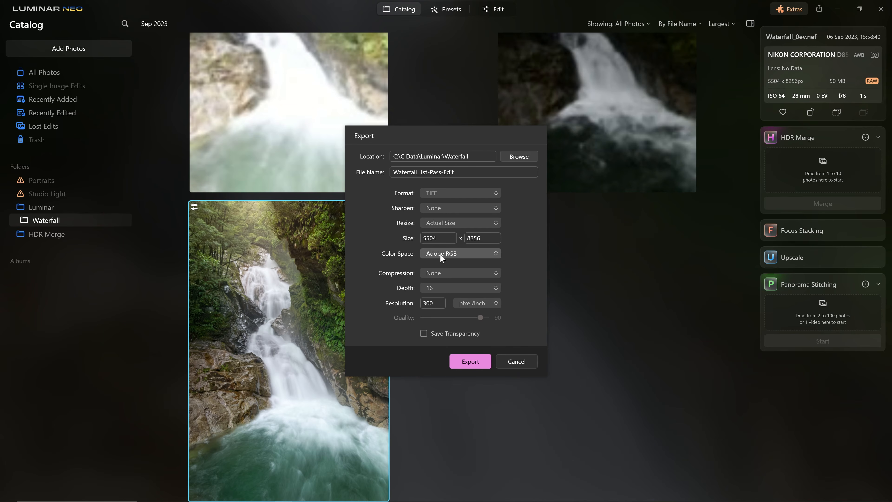
Export the photo as Waterfall_1st-Pass-Edit, an uncompressed 16-bit TIFF in Adobe RGB at actual size and 300 pixel/inch
click(428, 289)
click(393, 288)
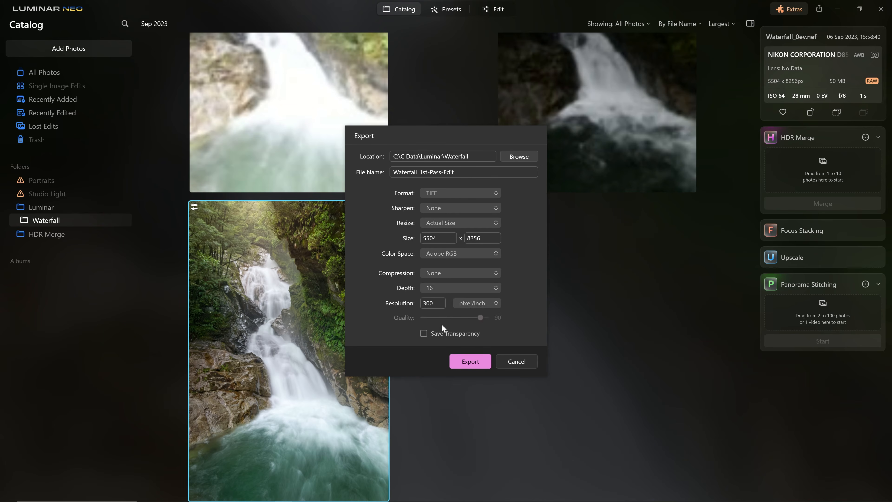
click(476, 362)
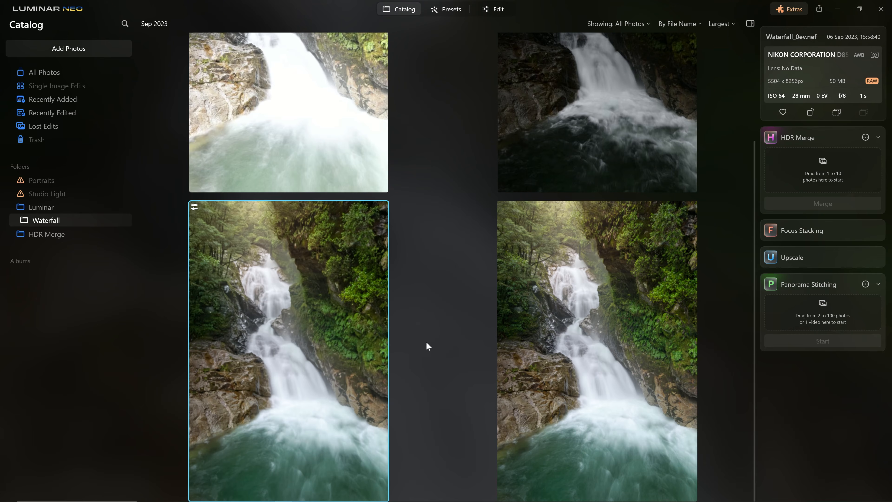
Open the exported Waterfall_1st-Pass-Edit.tif for editing and check its list of edits
click(556, 312)
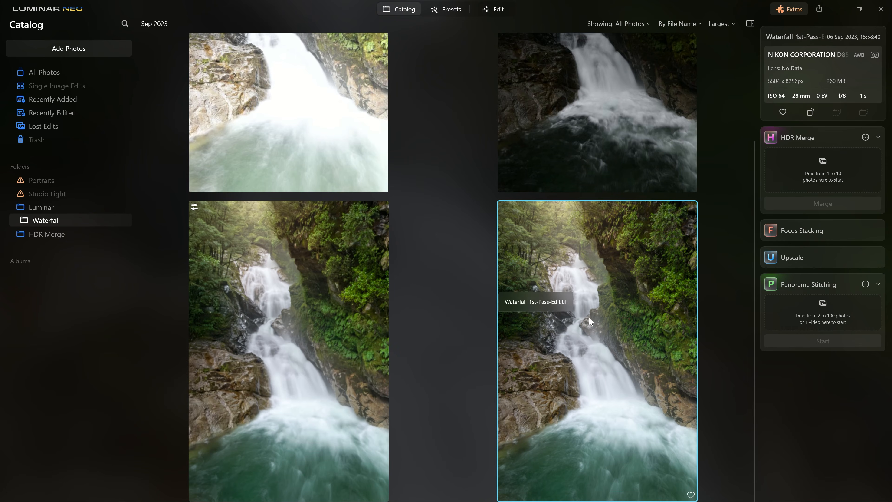
double_click(605, 221)
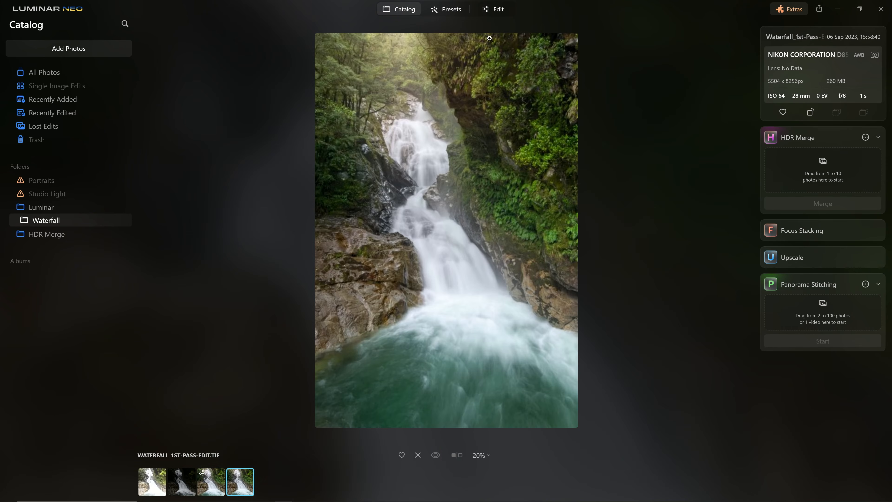
click(481, 9)
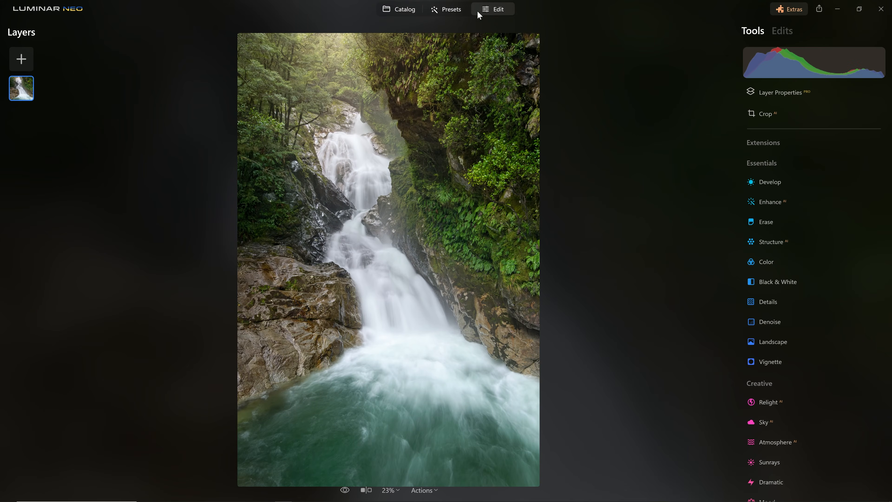
click(782, 33)
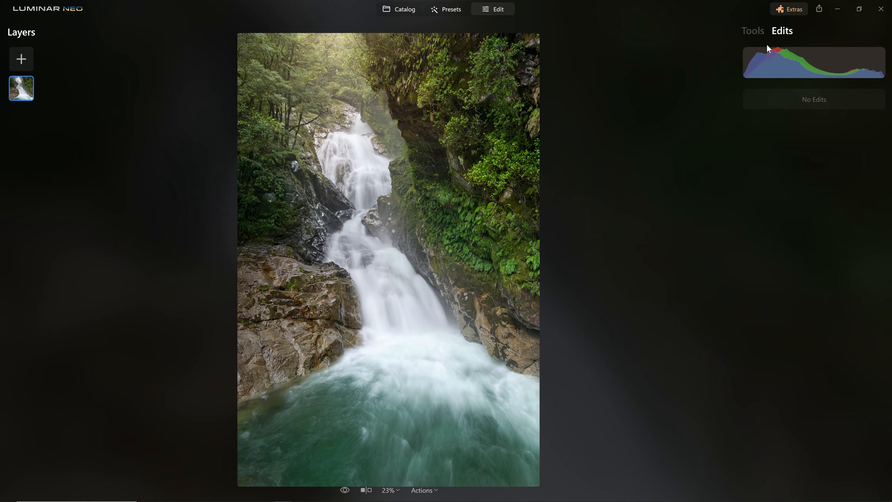
click(759, 33)
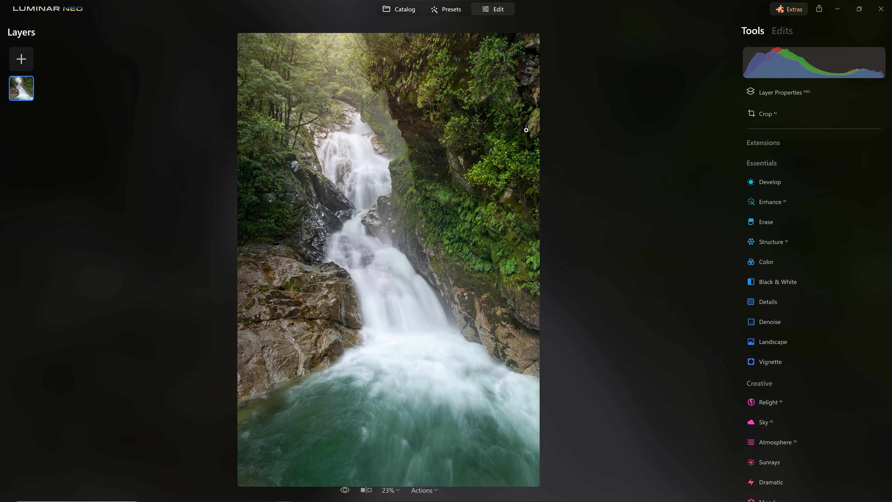
Inspect the foliage up close and darken the whole photo in Develop by lowering the highlight end of the curve
scroll(514, 48, up, 5)
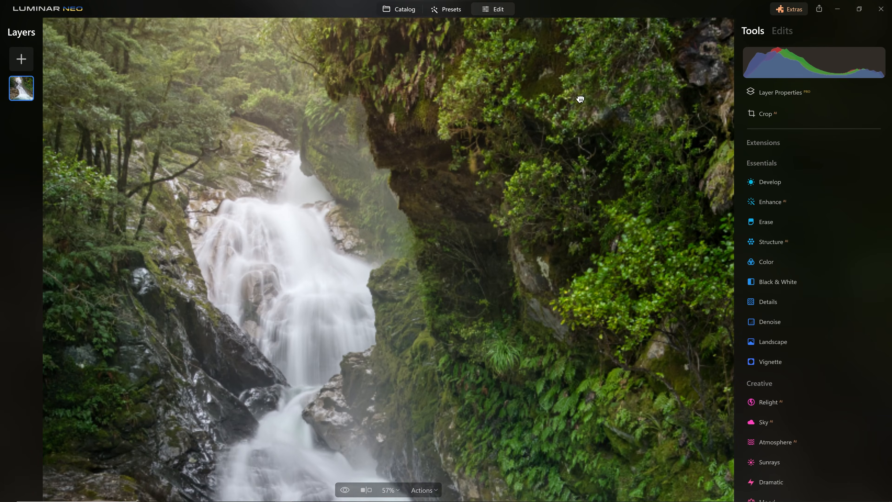
drag(577, 95, 384, 200)
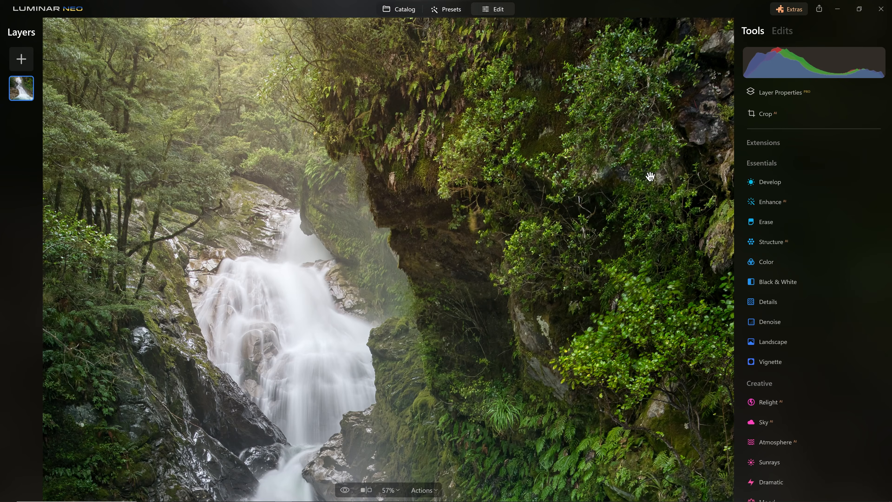
scroll(528, 210, down, 5)
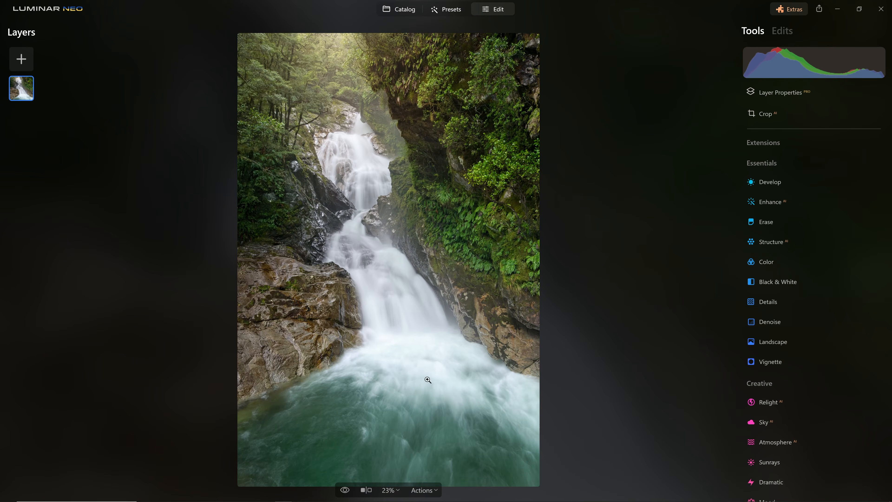
click(790, 186)
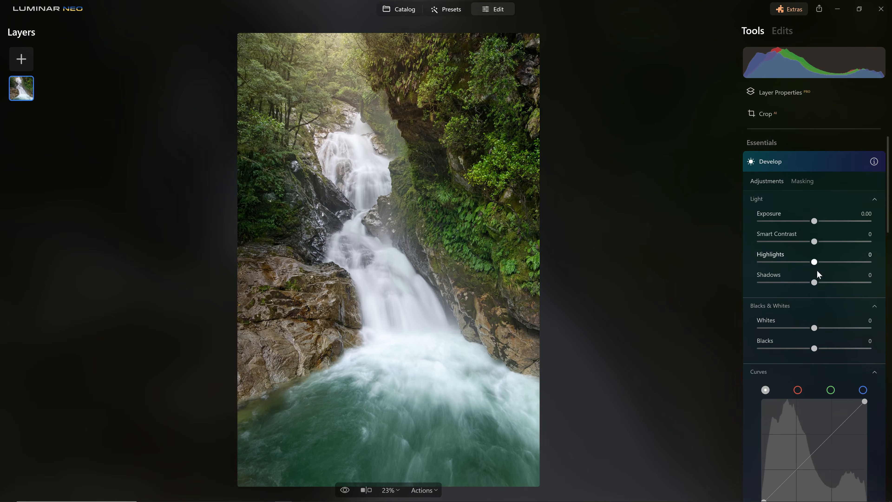
scroll(794, 276, down, 2)
scroll(825, 309, down, 2)
drag(868, 289, 885, 347)
scroll(845, 333, up, 4)
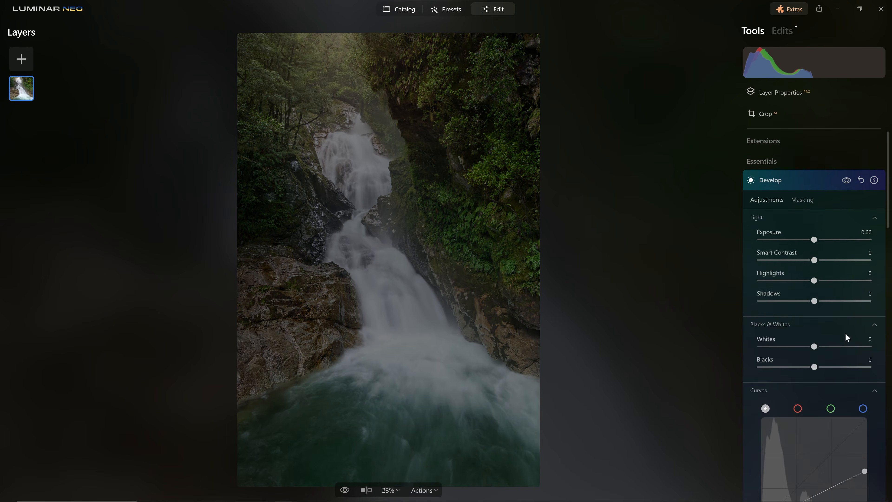
Mask the Develop darkening with a soft brush at strength 34, painting the bright rock and foliage patches along the right cliff
click(804, 200)
click(787, 199)
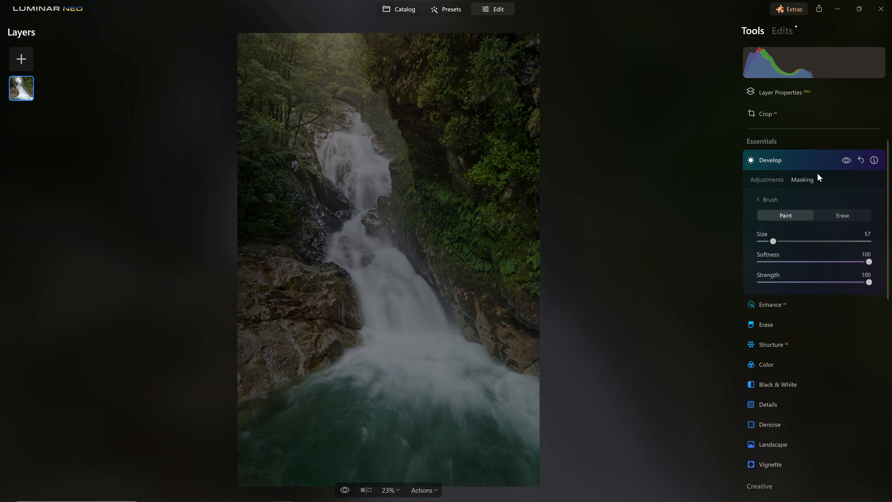
click(817, 282)
drag(801, 287, 795, 287)
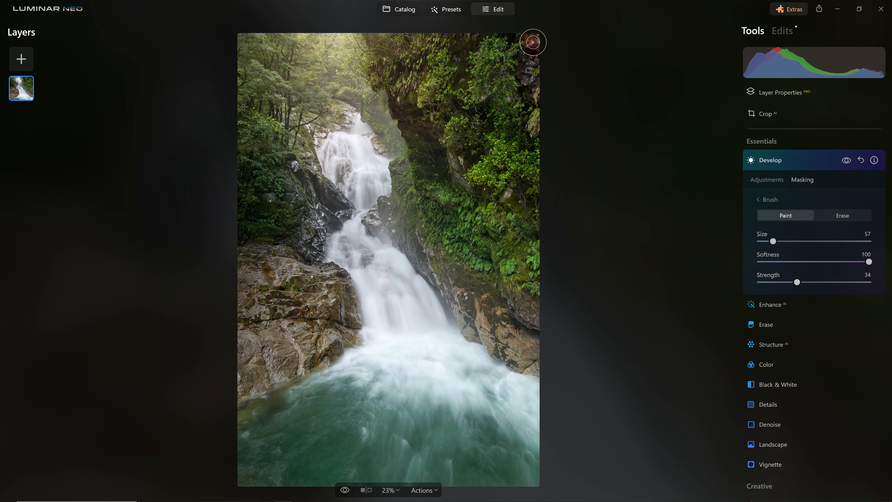
mouse_move(533, 43)
mouse_down()
mouse_move(533, 30)
mouse_move(529, 98)
mouse_move(539, 132)
mouse_up()
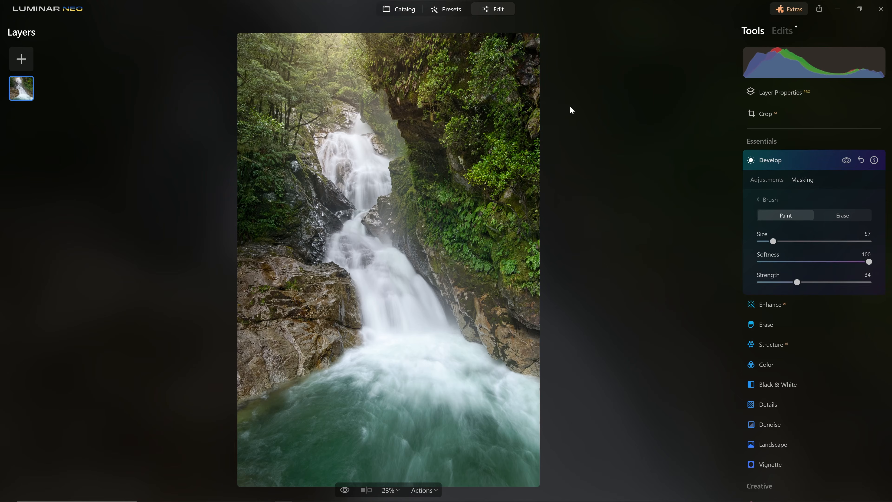
drag(461, 158, 466, 170)
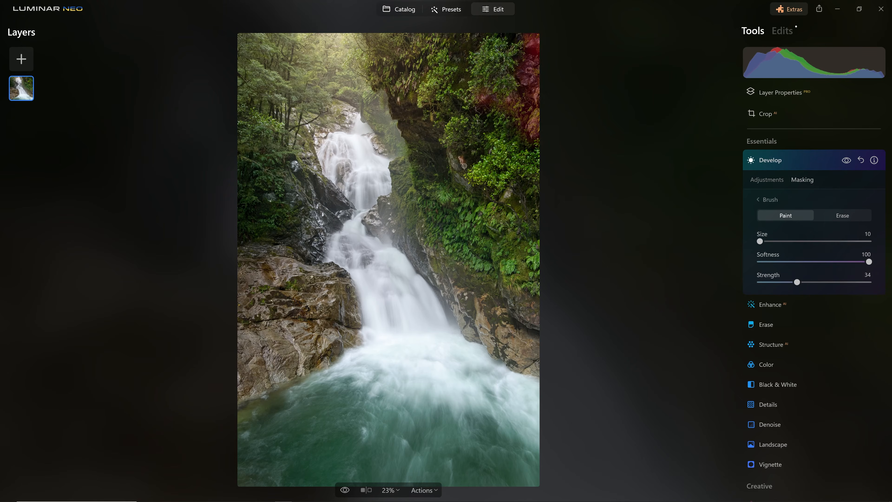
scroll(510, 192, up, 3)
mouse_move(510, 192)
mouse_down()
mouse_move(503, 197)
mouse_move(512, 189)
mouse_up()
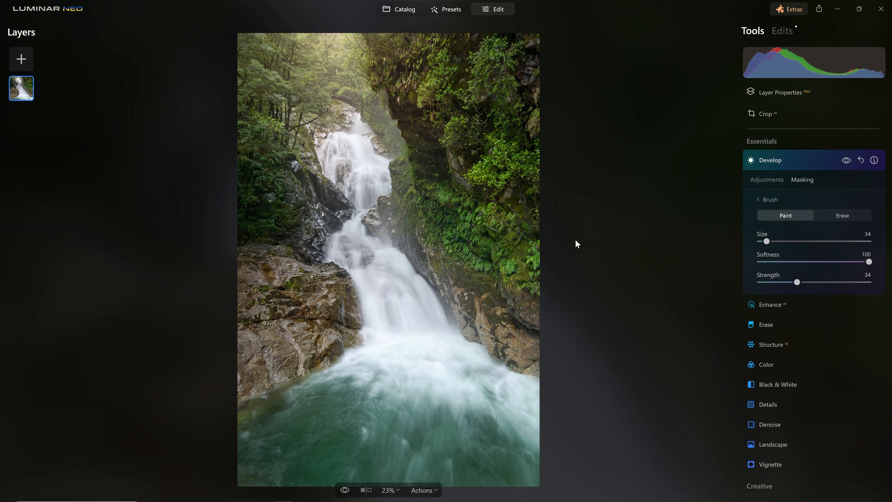
scroll(533, 239, up, 5)
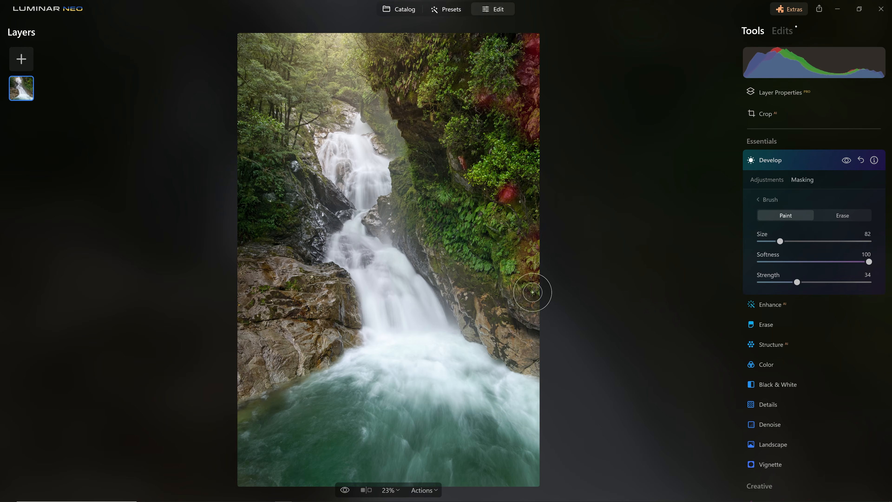
Paint the darkening mask over the lower right rocks, the left rocks and the photo's upper left edge, resizing the brush as needed
mouse_move(494, 344)
mouse_down()
mouse_move(540, 364)
mouse_move(537, 348)
mouse_move(539, 362)
mouse_up()
scroll(537, 351, down, 4)
scroll(235, 285, up, 7)
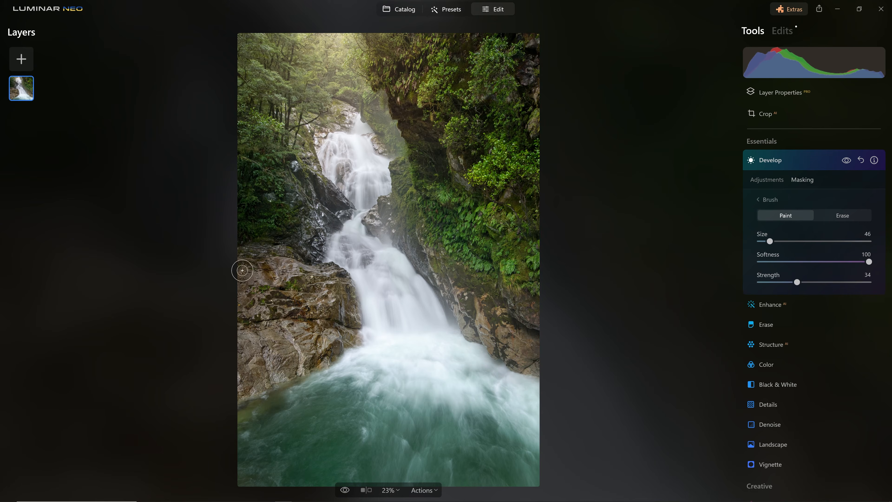
drag(237, 308, 239, 332)
scroll(233, 379, down, 8)
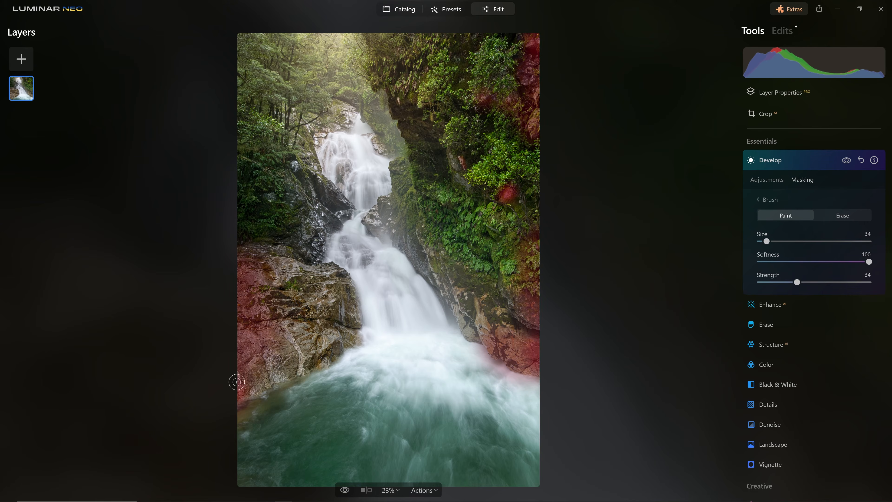
mouse_move(239, 78)
mouse_down()
mouse_move(235, 139)
mouse_move(245, 126)
mouse_move(209, 168)
mouse_up()
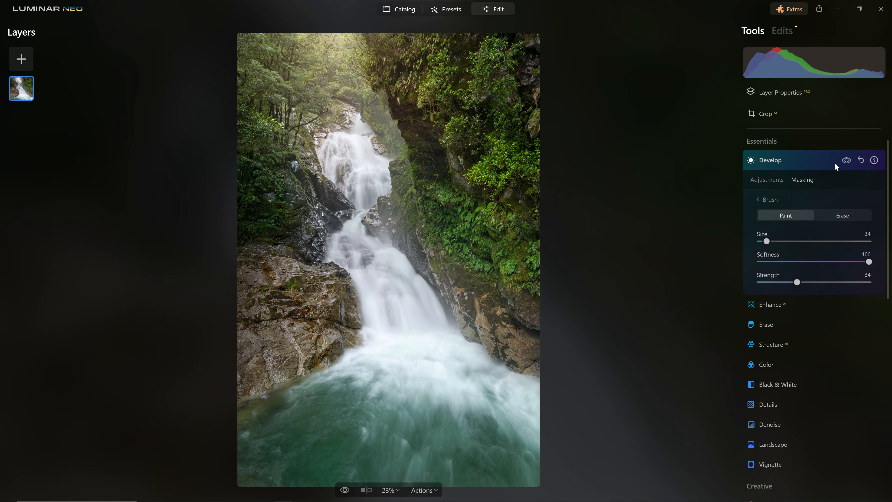
Compare the photo with and without the brushed Develop darkening, and close the Develop adjustments
click(846, 160)
click(846, 161)
click(846, 161)
click(846, 161)
click(806, 156)
Add a darkening vignette to the photo with an Amount of -41
scroll(755, 228, down, 3)
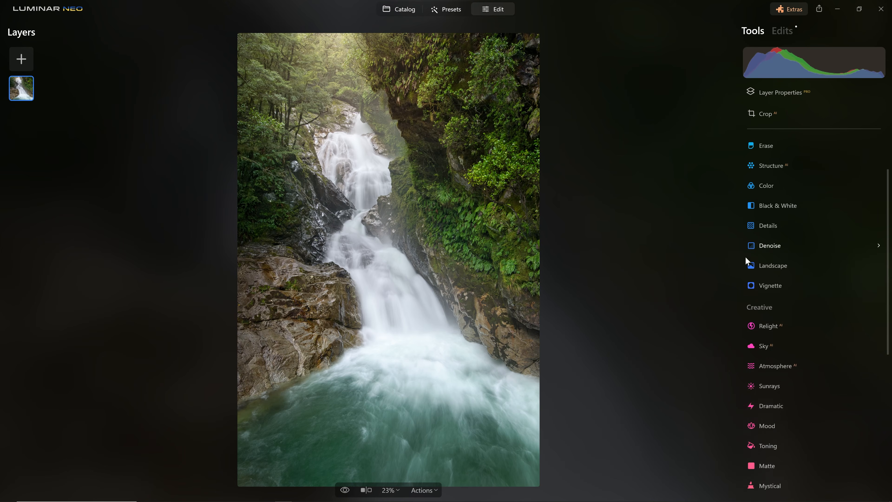
click(781, 284)
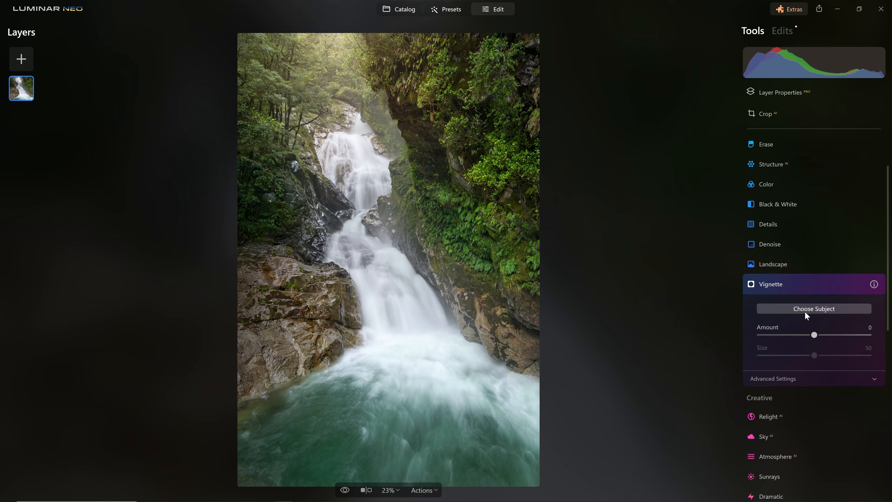
drag(814, 334, 792, 333)
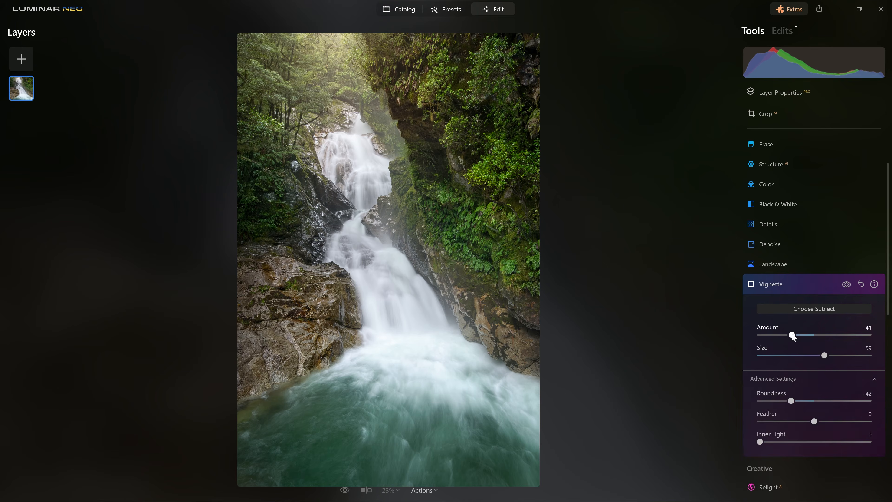
Refine the vignette with Roundness -21 and Feather 47, and adjust its Amount, Size and Inner Light
drag(792, 334, 730, 330)
drag(782, 399, 802, 401)
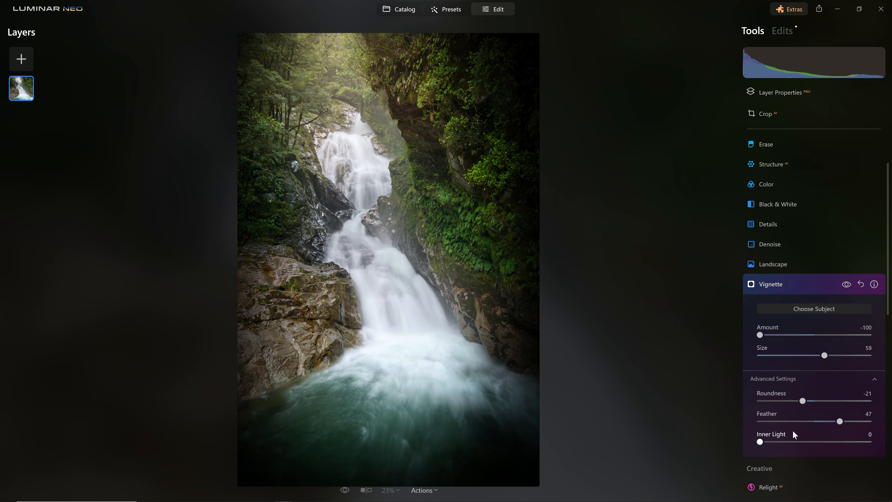
drag(773, 441, 766, 442)
drag(824, 355, 835, 355)
drag(760, 335, 780, 336)
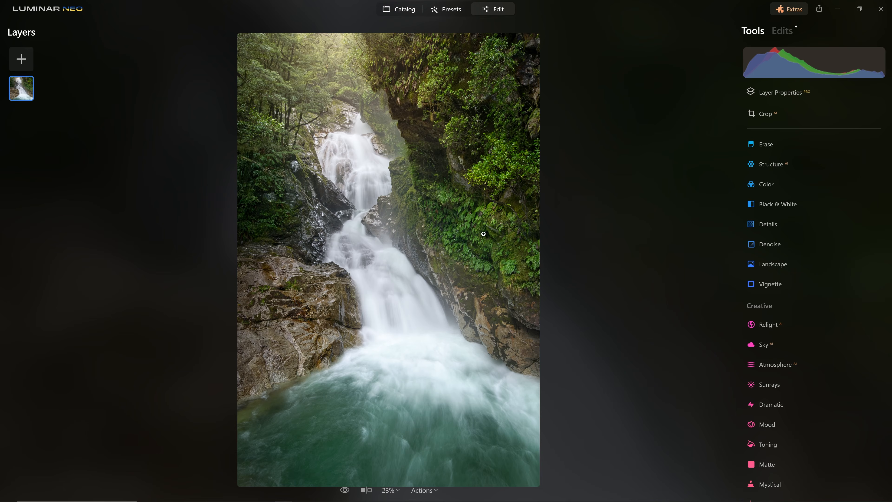
Reduce the HSL Saturation in the Color tool to -72 for Green and -52 for Yellow
click(500, 153)
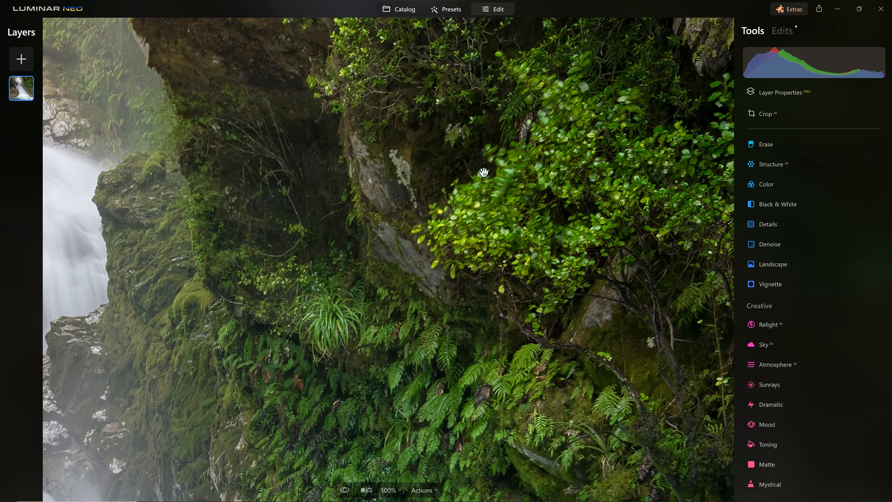
click(552, 188)
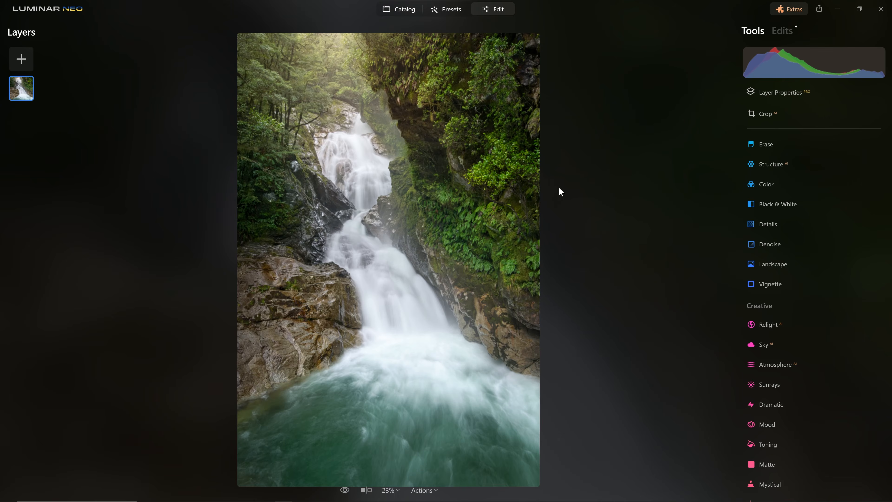
click(781, 186)
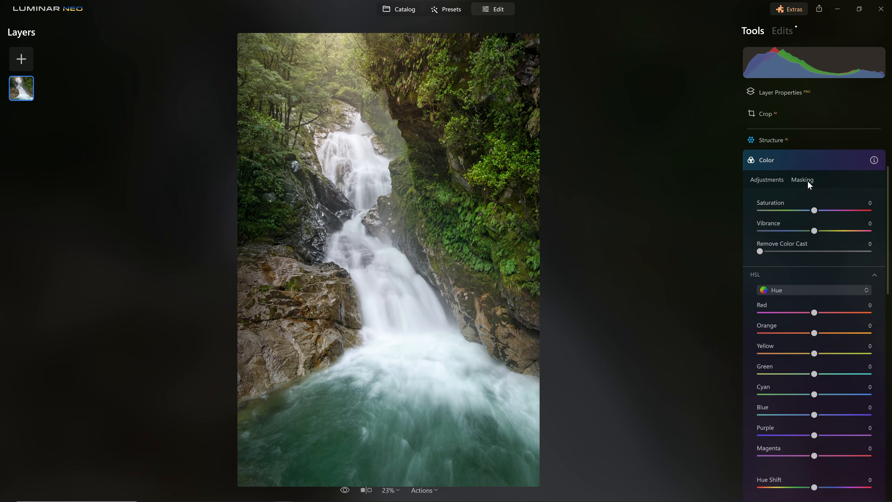
drag(814, 210, 789, 210)
scroll(790, 201, down, 3)
click(796, 178)
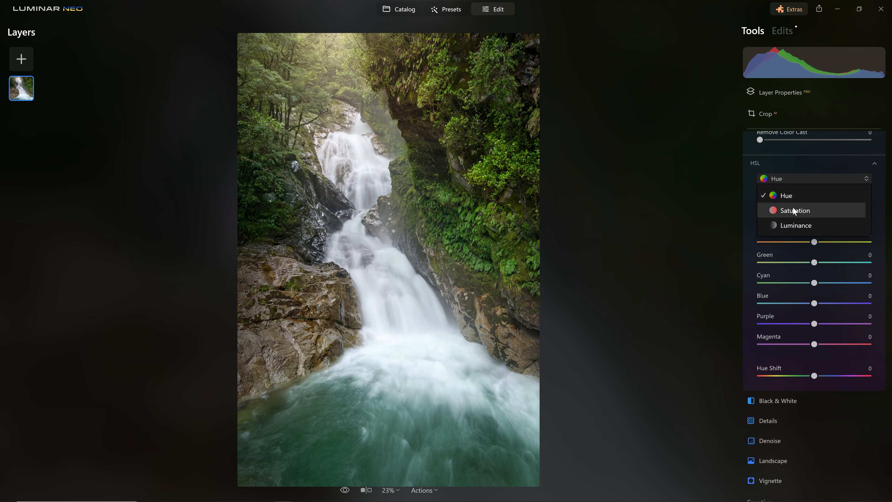
click(781, 211)
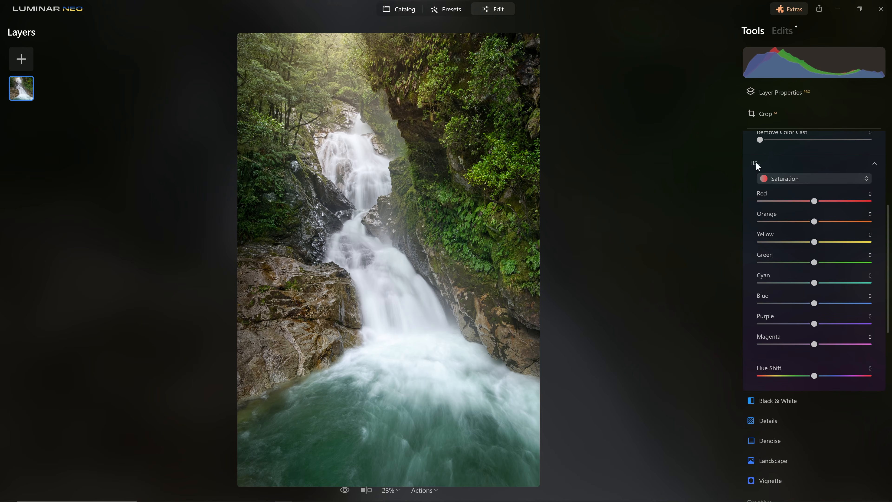
drag(814, 262, 749, 250)
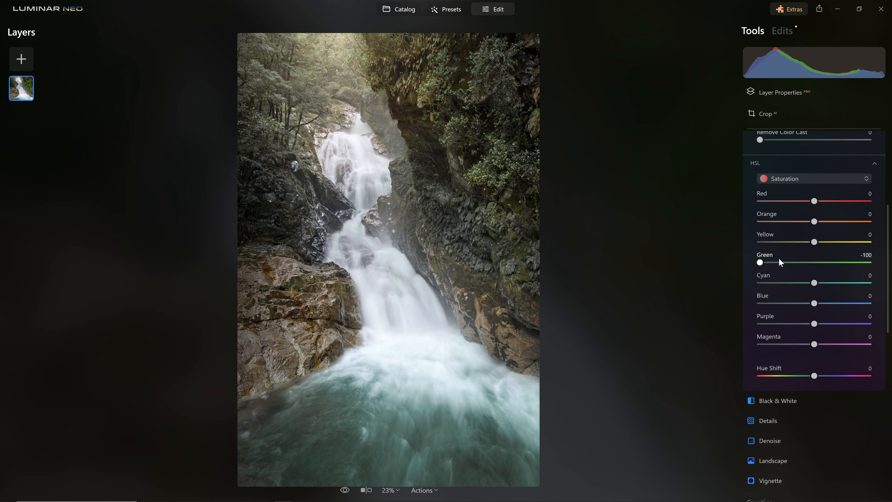
mouse_move(814, 243)
mouse_down()
mouse_move(783, 245)
mouse_move(830, 248)
mouse_move(801, 243)
mouse_up()
mouse_move(759, 263)
mouse_down()
mouse_move(777, 266)
mouse_move(797, 243)
mouse_move(775, 262)
mouse_up()
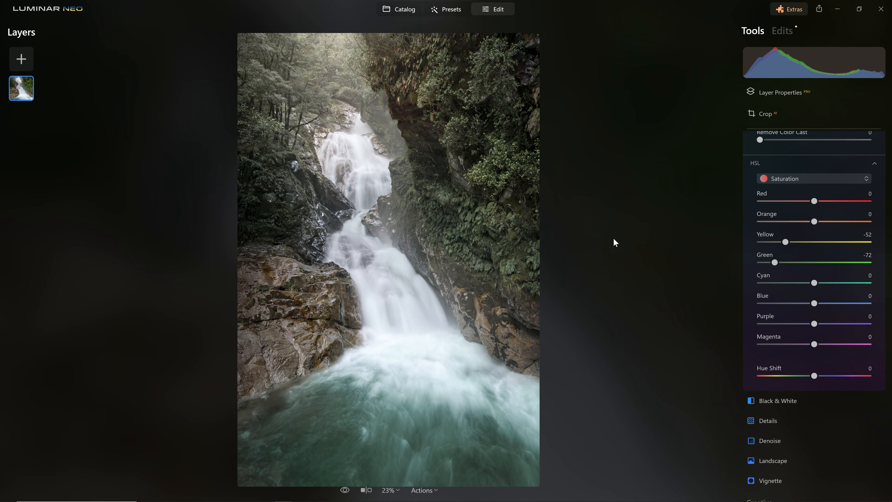
Mask the green and yellow desaturation with a brush at size 106, softness 100 and strength 25, painting the bright foliage on the right cliff
scroll(818, 321, up, 5)
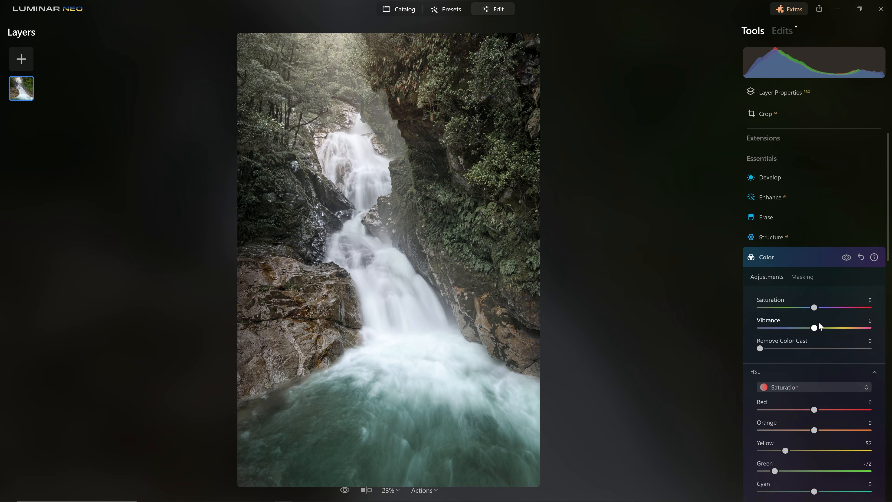
click(806, 283)
scroll(769, 249, down, 3)
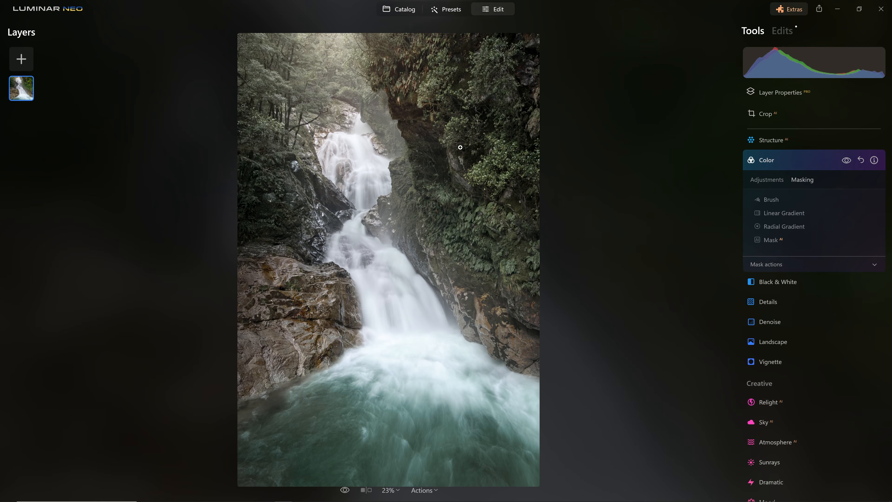
click(775, 200)
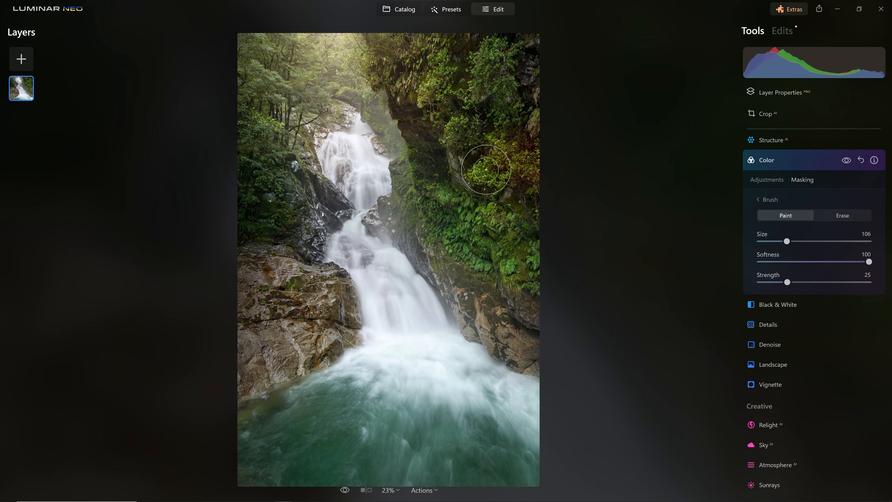
mouse_move(501, 167)
mouse_down()
mouse_move(527, 203)
mouse_move(526, 266)
mouse_move(492, 232)
mouse_move(508, 252)
mouse_move(489, 184)
mouse_move(506, 161)
mouse_up()
key(ctrl+z)
mouse_move(505, 48)
mouse_down()
mouse_move(486, 60)
mouse_move(532, 68)
mouse_move(535, 110)
mouse_move(553, 139)
mouse_move(544, 132)
mouse_move(551, 199)
mouse_move(542, 260)
mouse_move(523, 263)
mouse_up()
click(845, 160)
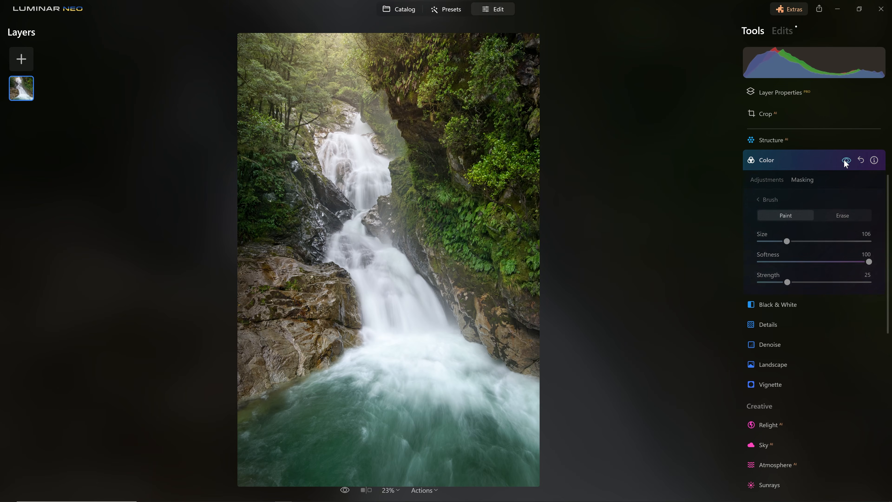
click(845, 160)
click(845, 160)
click(845, 160)
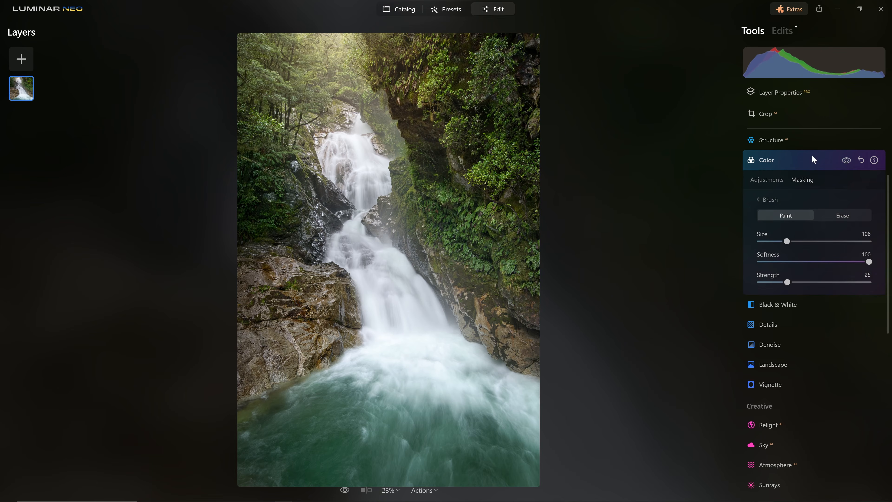
mouse_move(499, 172)
mouse_down()
mouse_move(458, 176)
mouse_move(514, 187)
mouse_up()
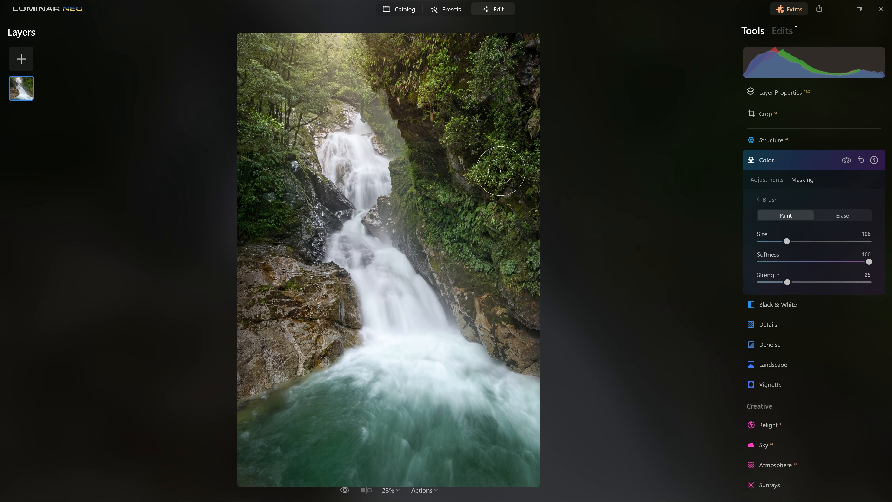
Compare the photo with and without the brushed foliage desaturation, and close the Color adjustments
click(845, 161)
click(845, 161)
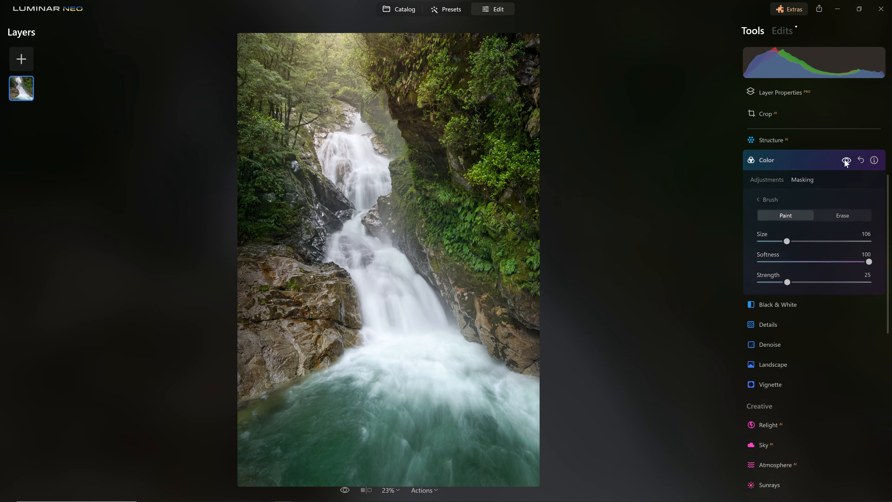
click(845, 160)
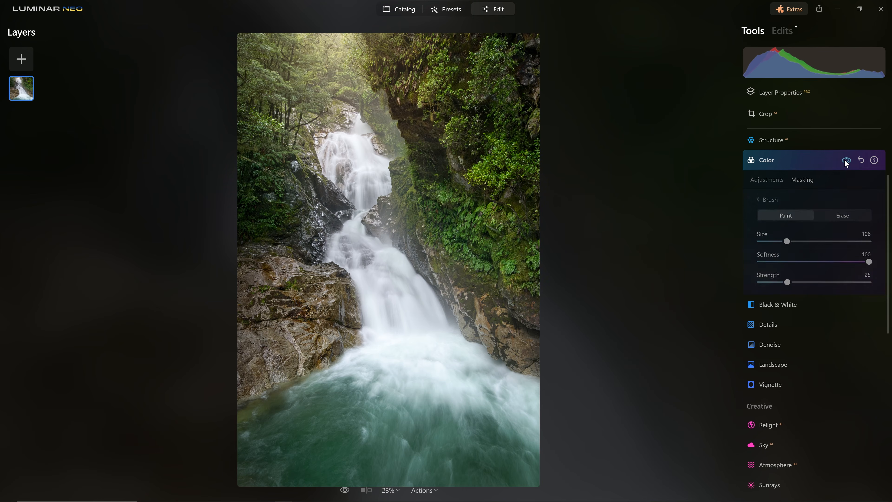
click(845, 160)
click(845, 161)
click(846, 160)
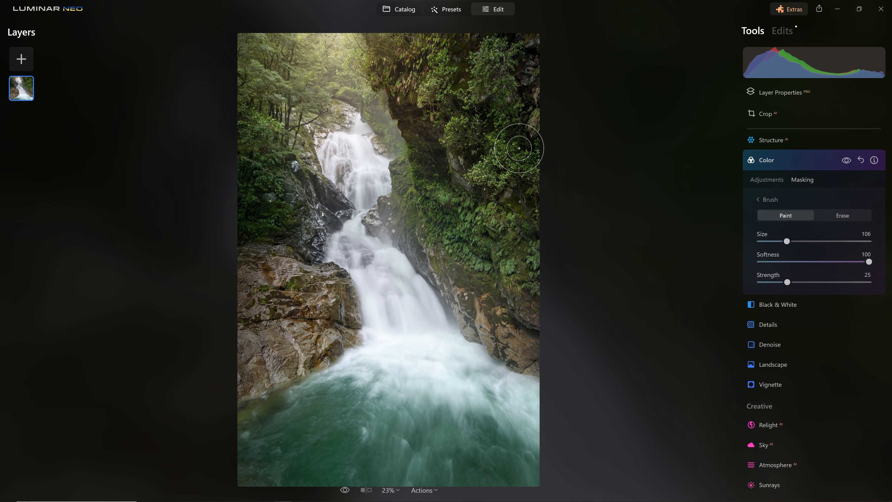
click(847, 160)
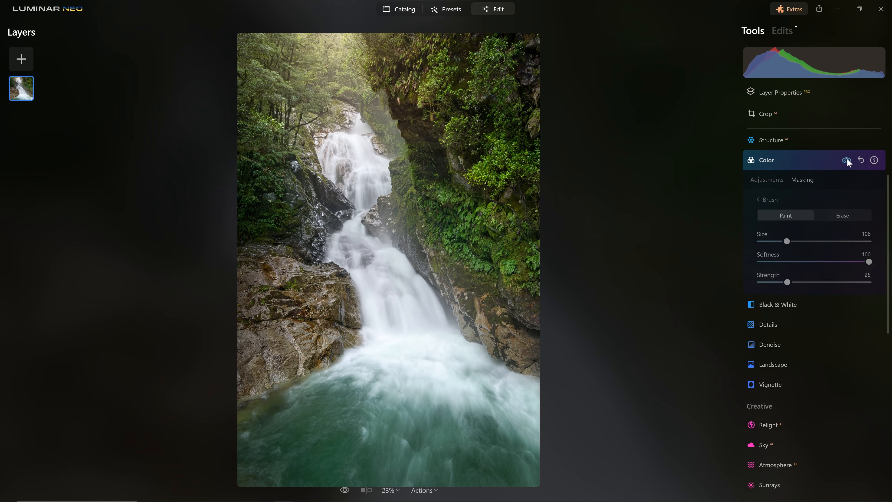
click(847, 161)
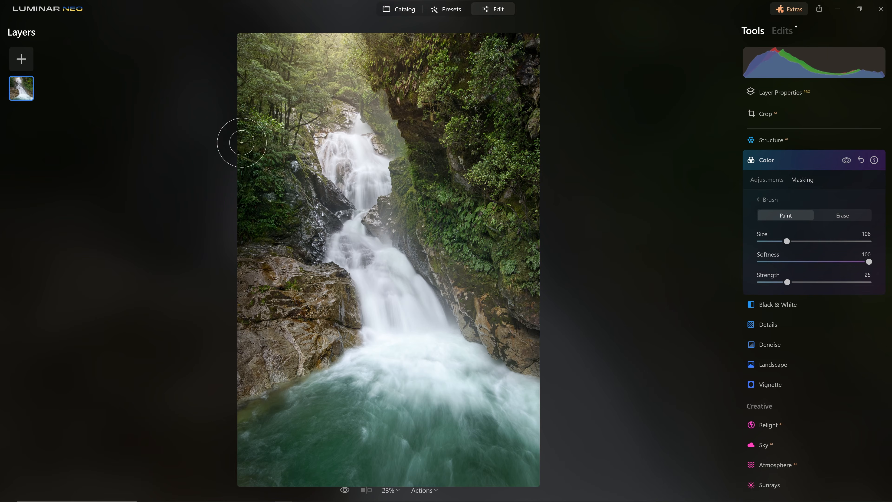
click(844, 159)
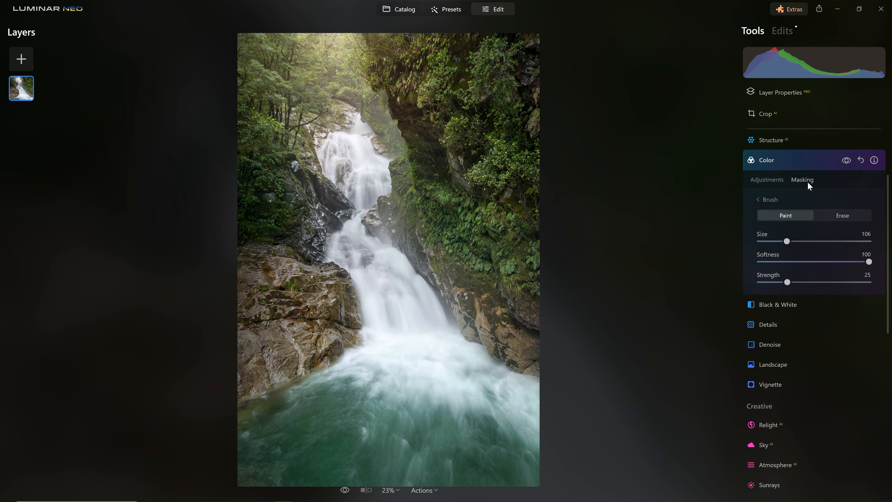
click(788, 156)
Apply a new Color adjustment with HSL Saturation at -69 for Red, -79 for Orange and -49 for Yellow
scroll(270, 283, up, 2)
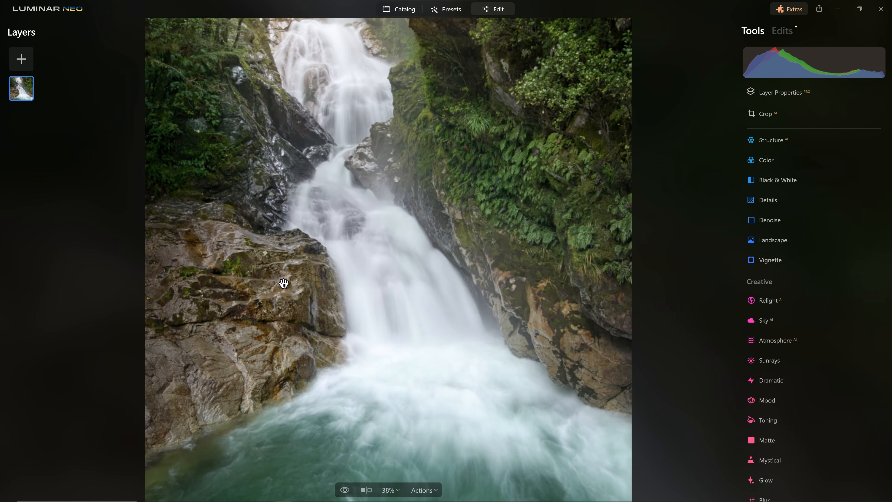
scroll(220, 276, up, 1)
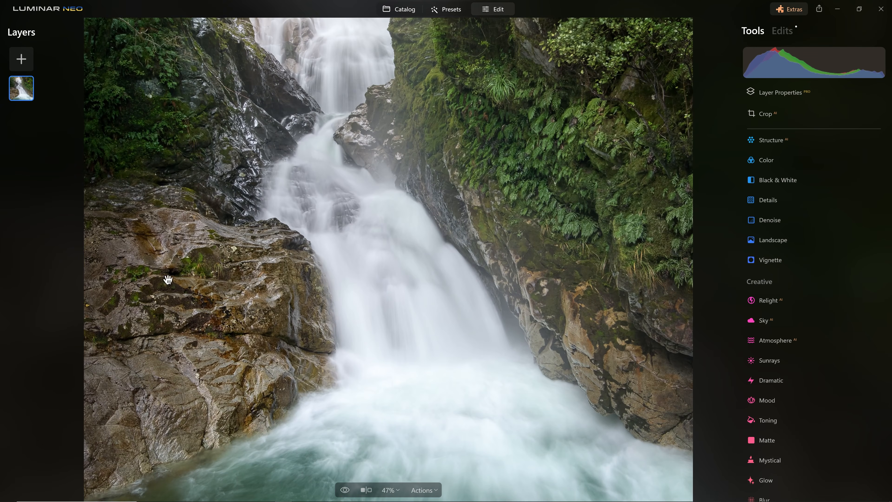
scroll(364, 275, down, 1)
scroll(363, 276, down, 2)
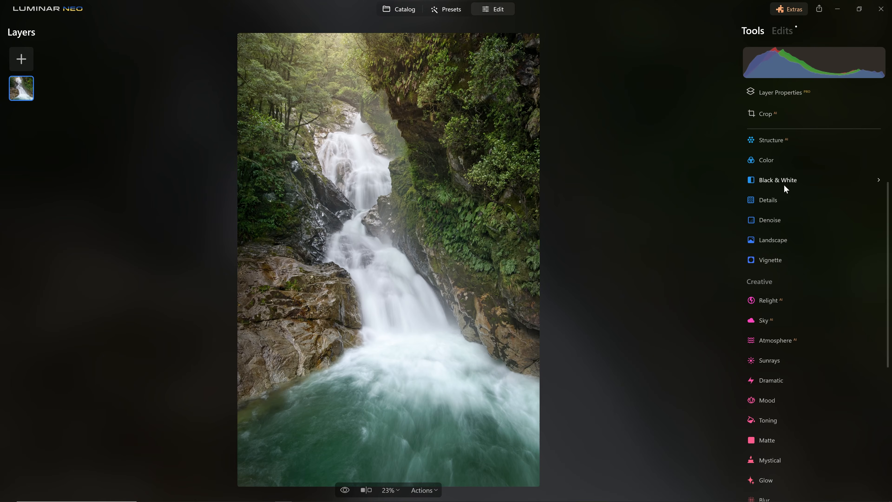
click(785, 161)
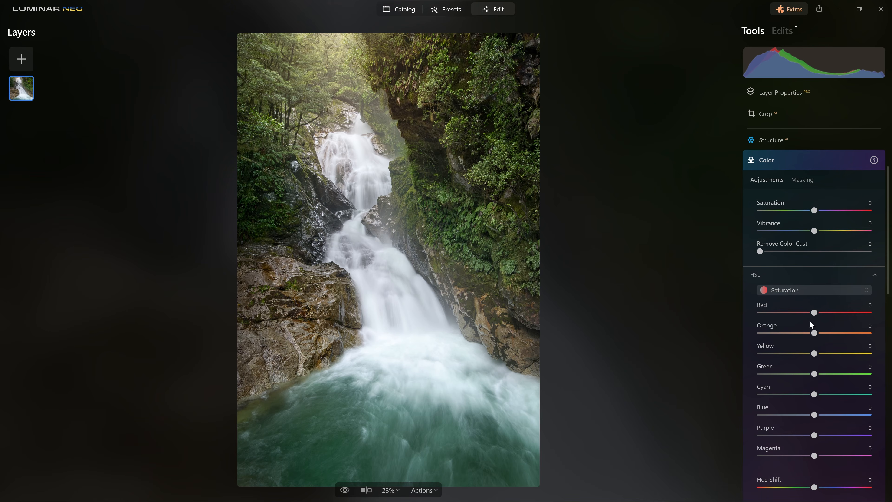
drag(814, 333, 791, 354)
drag(814, 312, 776, 312)
drag(783, 332, 771, 332)
Compare the rocks with and without the red, orange and yellow desaturation
click(849, 157)
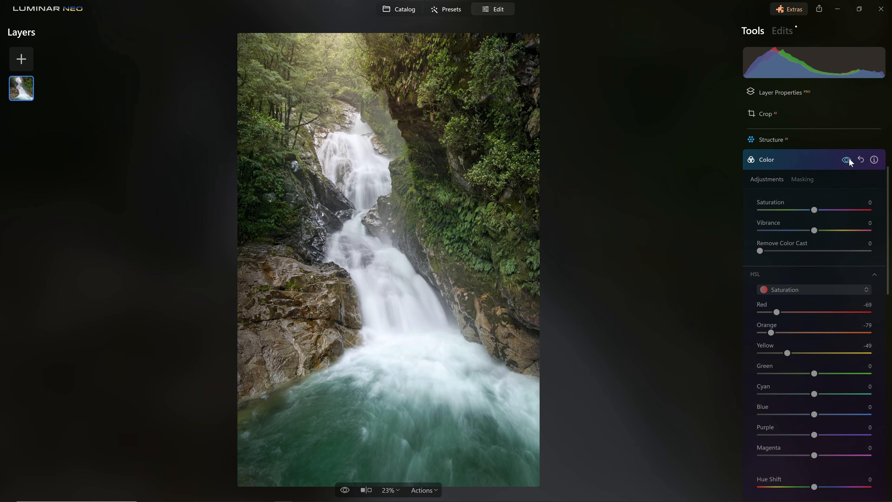
click(849, 158)
click(849, 159)
click(849, 158)
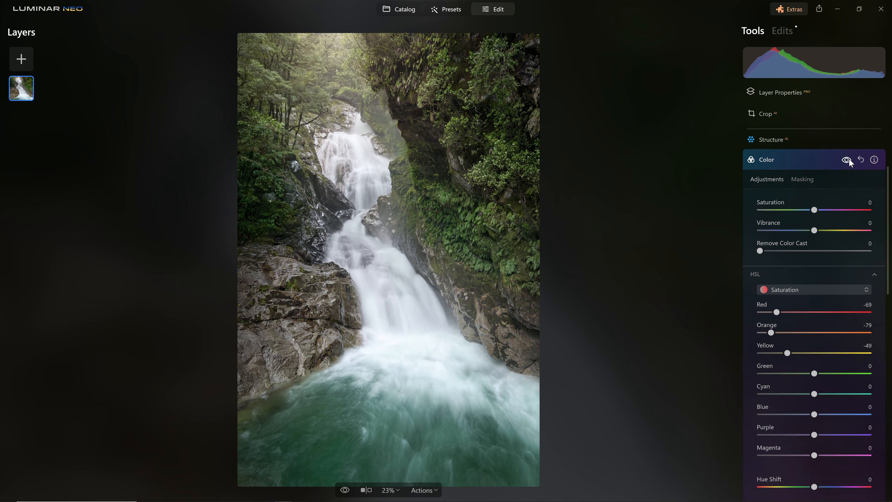
click(849, 159)
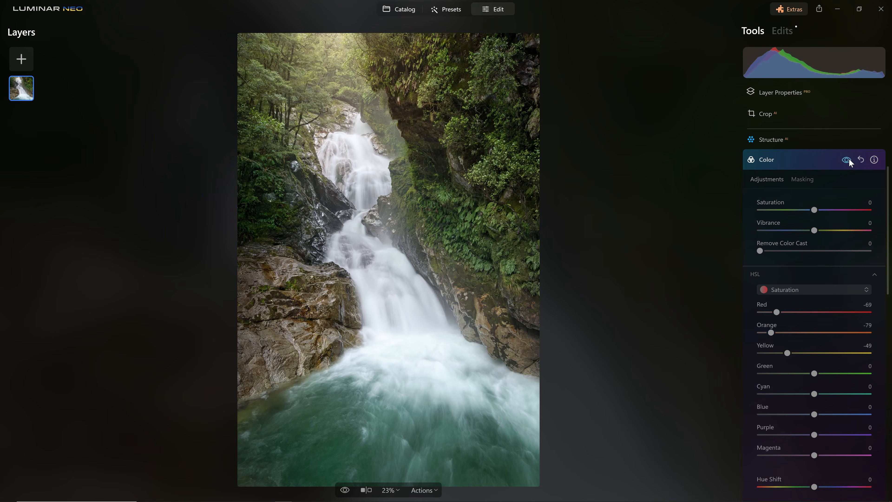
click(848, 159)
click(849, 159)
click(849, 158)
Mask the warm-colour desaturation with a brush at strength 51, painting the rocks on both sides of the lower waterfall, and check the effect
click(799, 179)
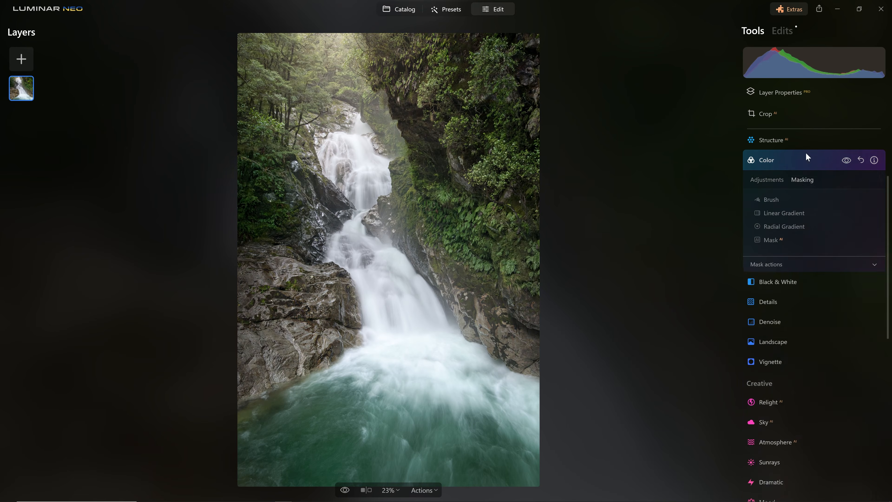
click(772, 200)
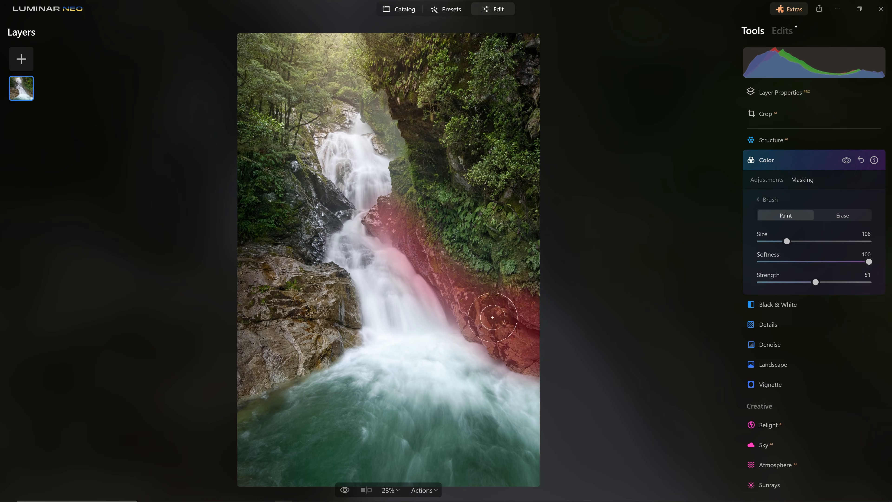
mouse_move(322, 281)
mouse_down()
mouse_move(288, 267)
mouse_move(256, 372)
mouse_move(286, 272)
mouse_up()
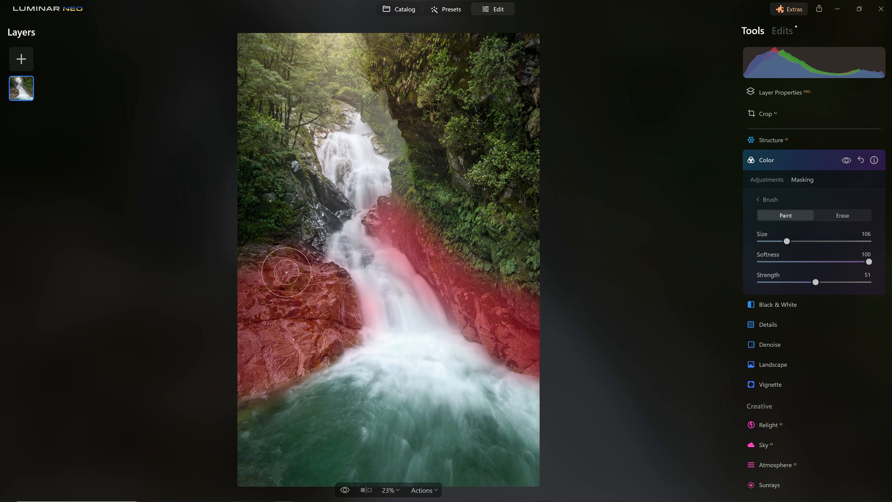
click(846, 159)
click(845, 161)
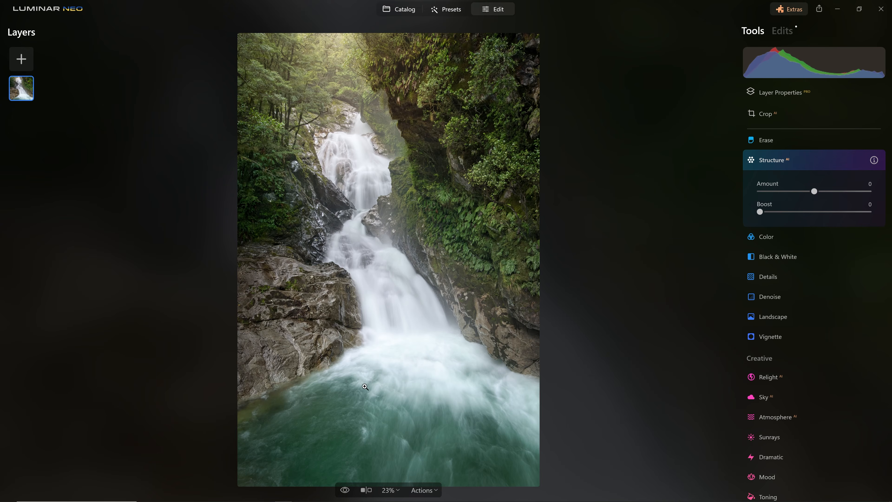
Soften the photo with the Structure tool at Amount -100 and Boost 93
drag(814, 191, 759, 191)
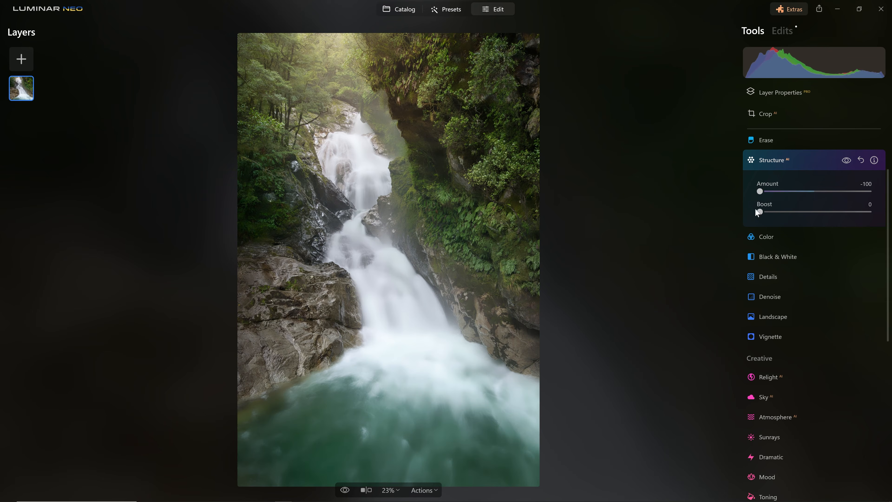
drag(852, 238, 861, 237)
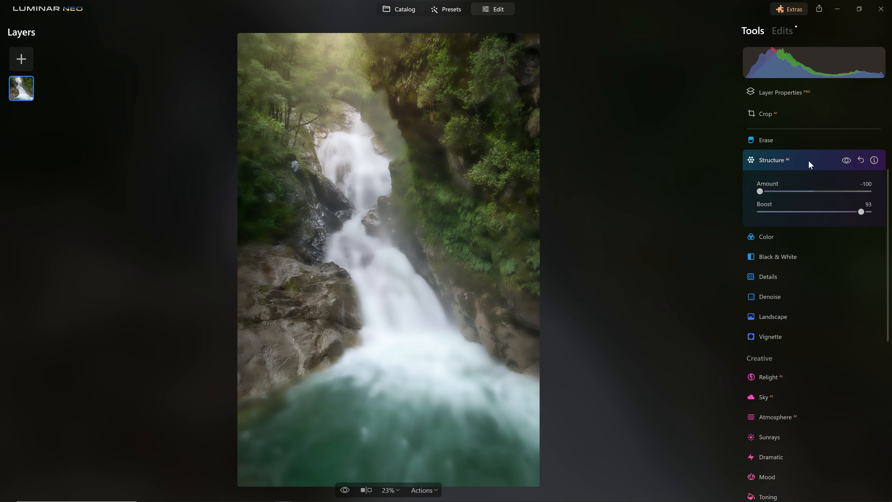
click(814, 158)
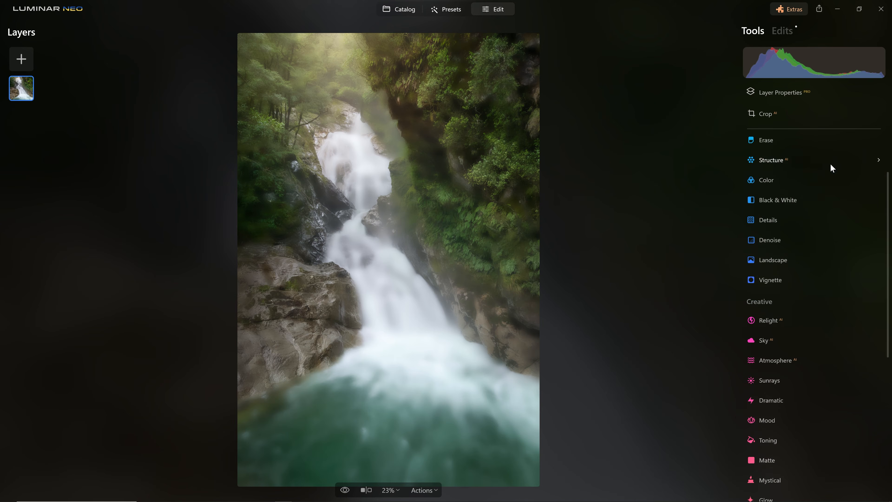
Mask the Structure softening with a brush at strength 40, painting over the turbulent water in the pool below the falls
click(774, 157)
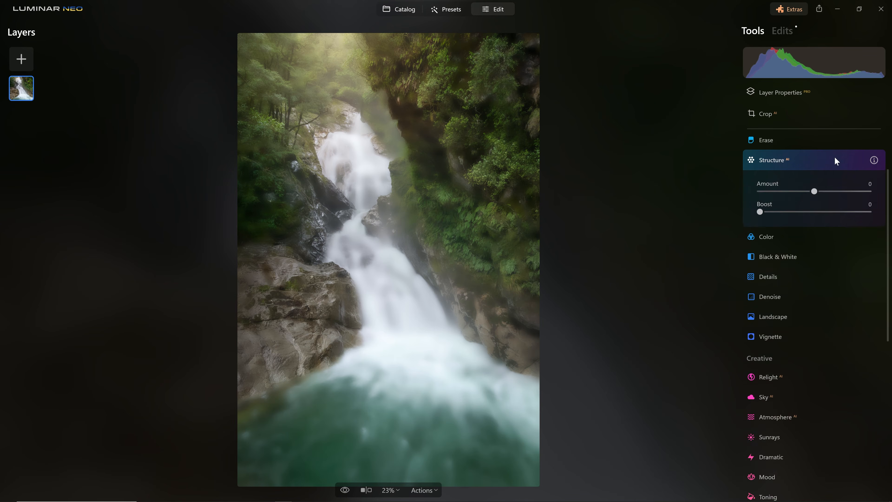
click(815, 157)
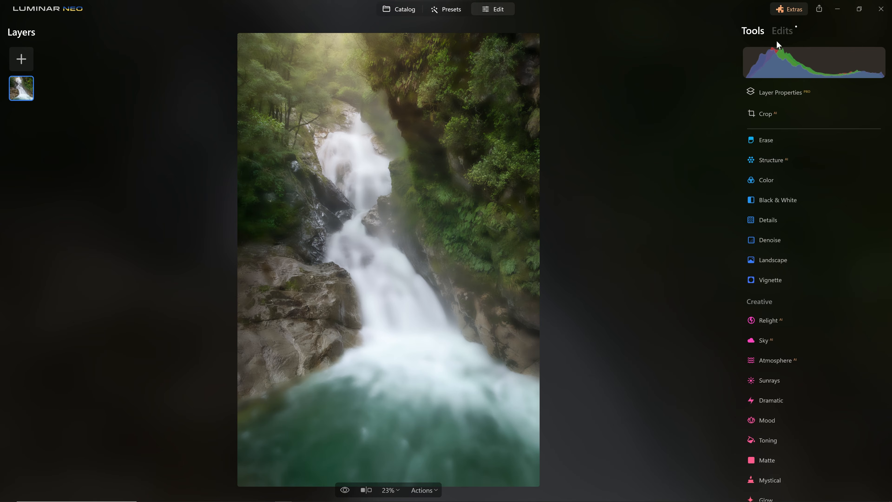
click(782, 31)
mouse_move(786, 74)
click(810, 94)
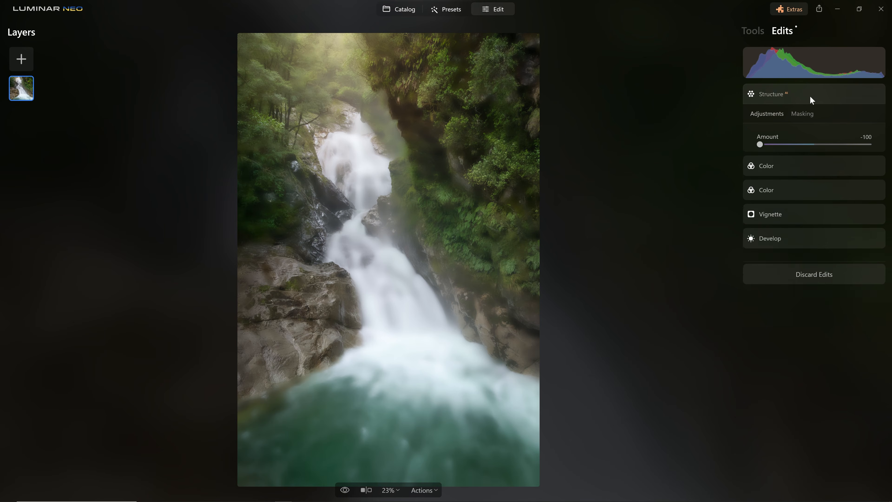
click(800, 92)
click(804, 115)
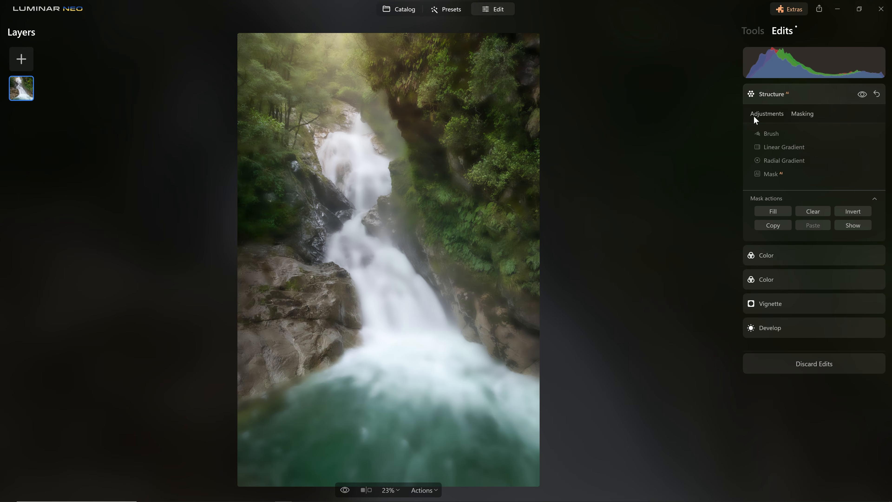
click(773, 134)
click(759, 31)
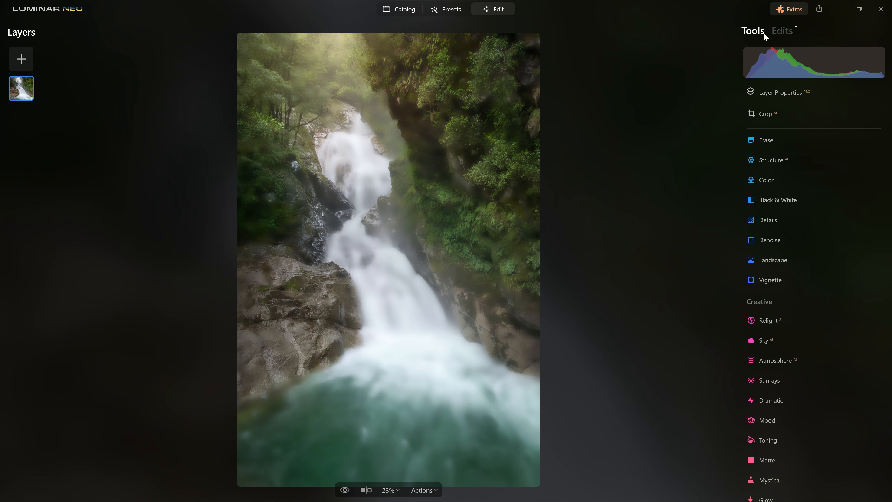
click(782, 33)
click(801, 114)
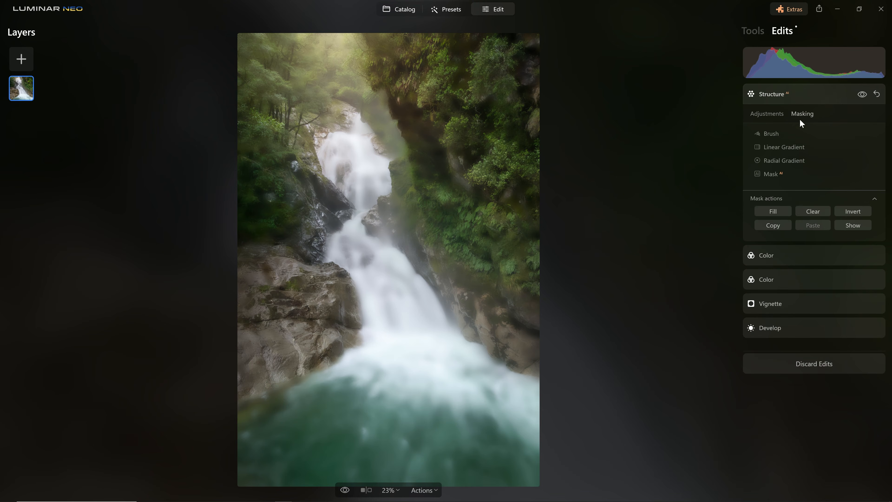
click(771, 133)
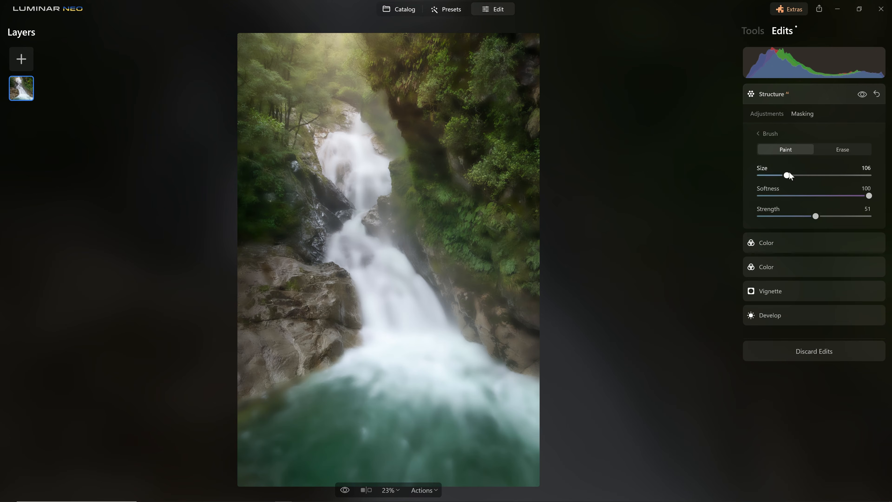
mouse_move(337, 423)
mouse_down()
mouse_move(274, 498)
mouse_move(389, 411)
mouse_move(474, 444)
mouse_move(532, 483)
mouse_move(506, 490)
mouse_move(402, 409)
mouse_move(350, 387)
mouse_up()
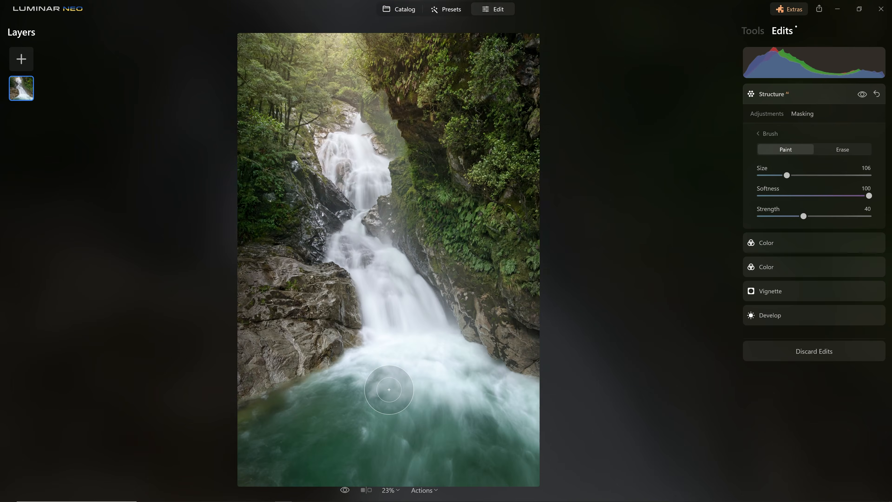
Clone clean green water over the distracting foam patches in the foreground pool with the Clone tool
scroll(439, 280, up, 8)
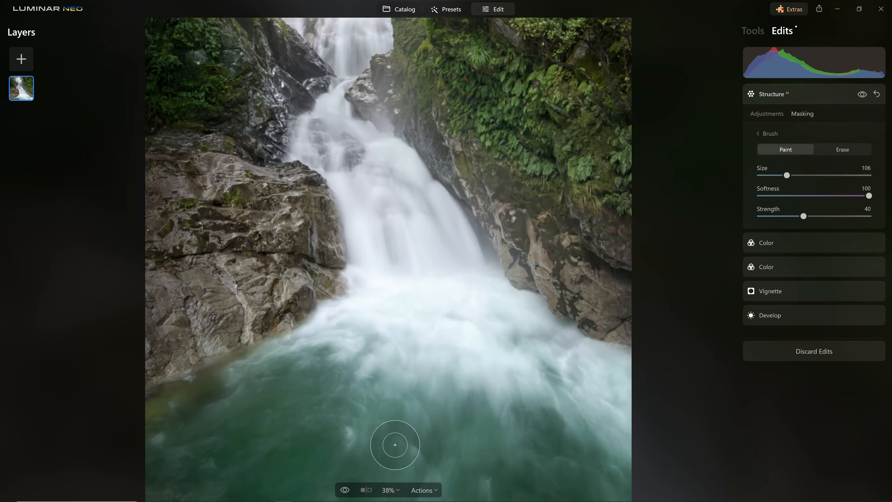
scroll(296, 438, up, 2)
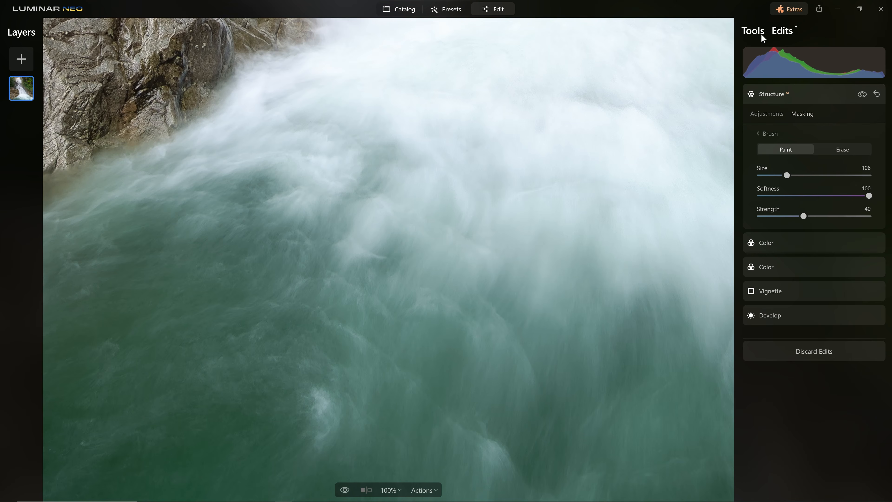
scroll(782, 359, down, 6)
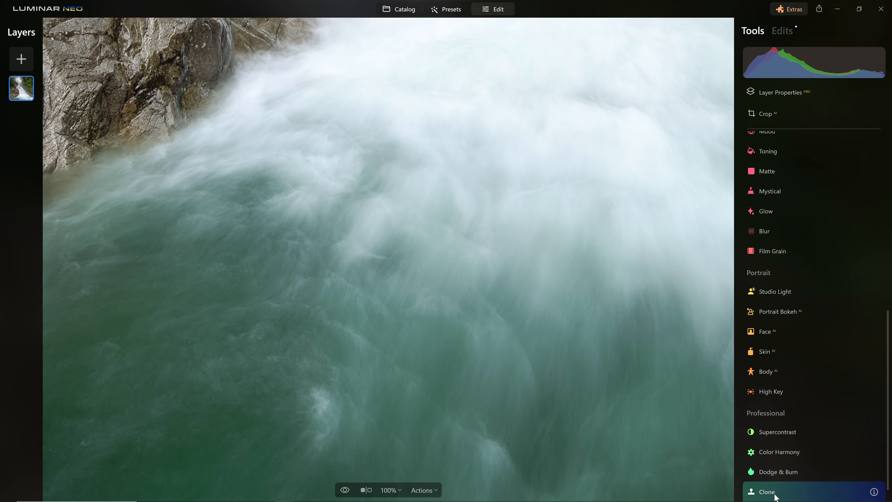
click(786, 491)
click(338, 389)
drag(193, 412, 187, 462)
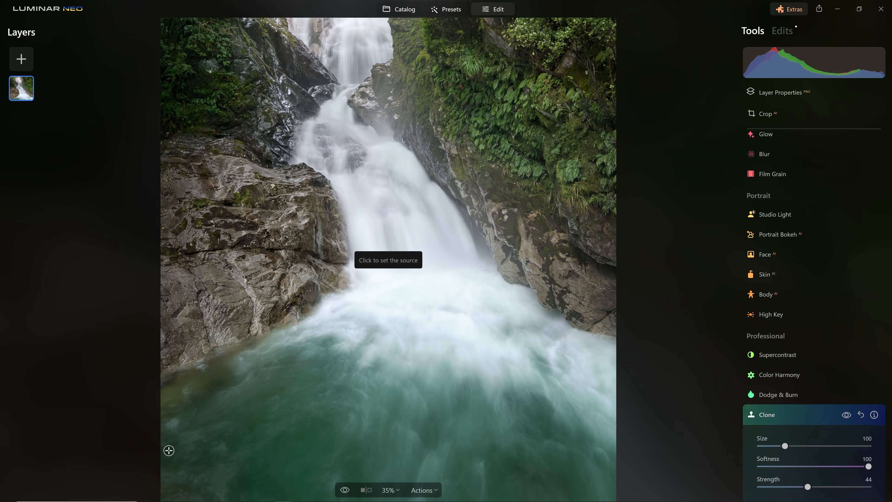
Reduce the Clone brush to size 52, raise its strength to 100, and clone over the foam along the pool's lower-left edge
click(169, 450)
key([)
key([)
key([)
key([)
key([)
scroll(167, 422, up, 5)
mouse_move(167, 422)
mouse_down()
mouse_move(74, 344)
mouse_move(110, 378)
mouse_move(90, 349)
mouse_move(64, 352)
mouse_move(54, 330)
mouse_move(85, 333)
mouse_up()
alt+click(110, 378)
alt+click(93, 455)
mouse_move(108, 387)
mouse_down()
mouse_move(65, 374)
mouse_move(49, 357)
mouse_up()
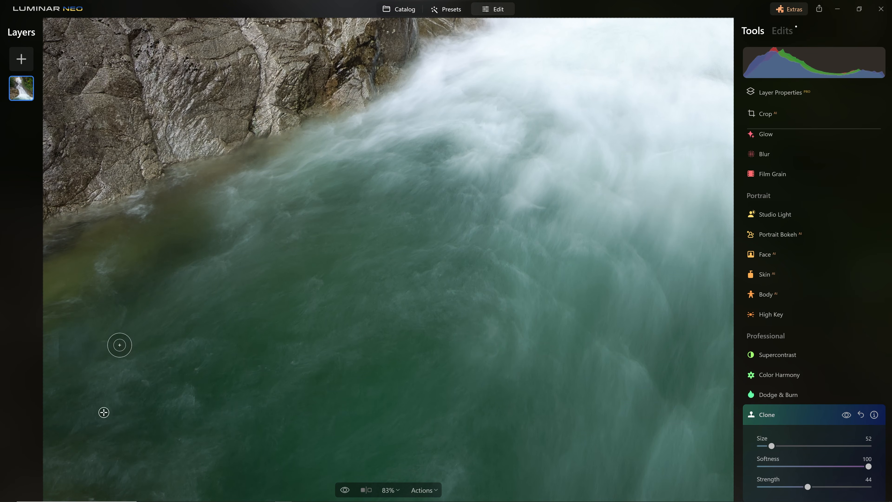
scroll(52, 351, up, 5)
scroll(139, 285, down, 5)
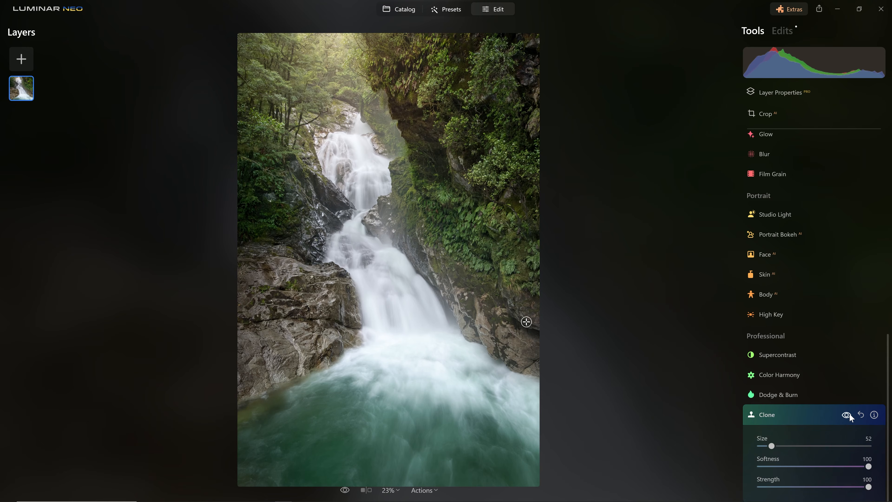
Compare the pool with and without the Clone retouching
click(850, 416)
click(850, 417)
click(850, 416)
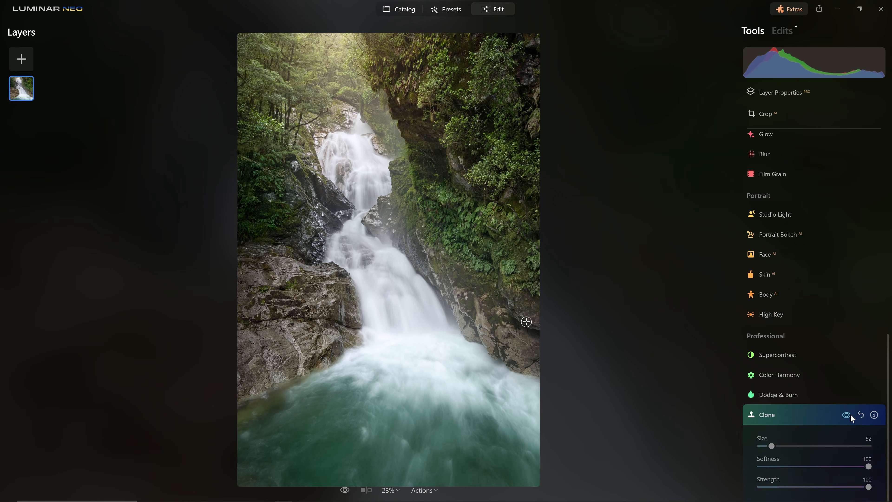
click(850, 415)
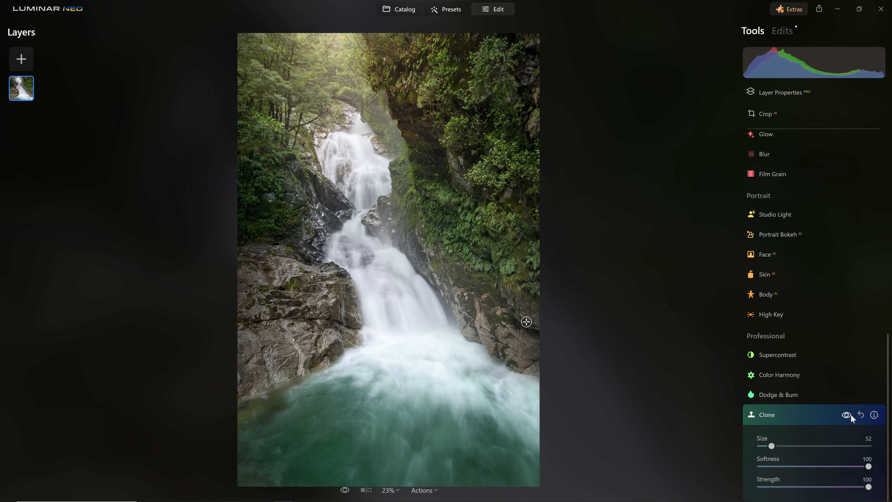
click(850, 415)
click(850, 414)
click(850, 414)
click(850, 415)
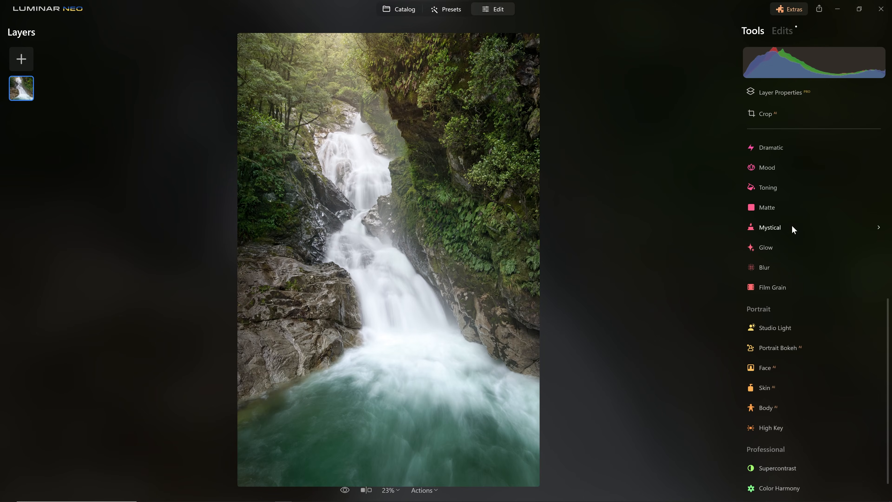
Apply the Mystical effect to the photo with Amount at 100 and Smoothness at 82
click(793, 227)
drag(765, 258, 881, 265)
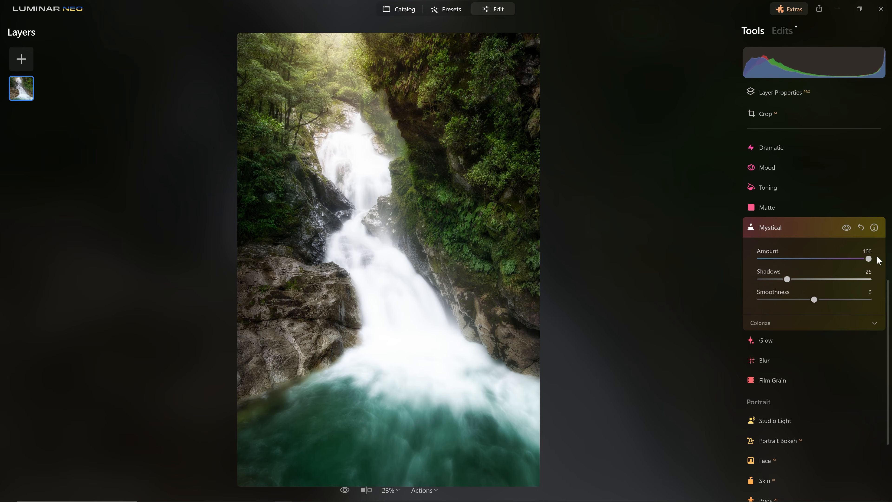
mouse_move(870, 259)
mouse_down()
mouse_move(742, 254)
mouse_move(883, 267)
mouse_up()
drag(814, 301, 869, 299)
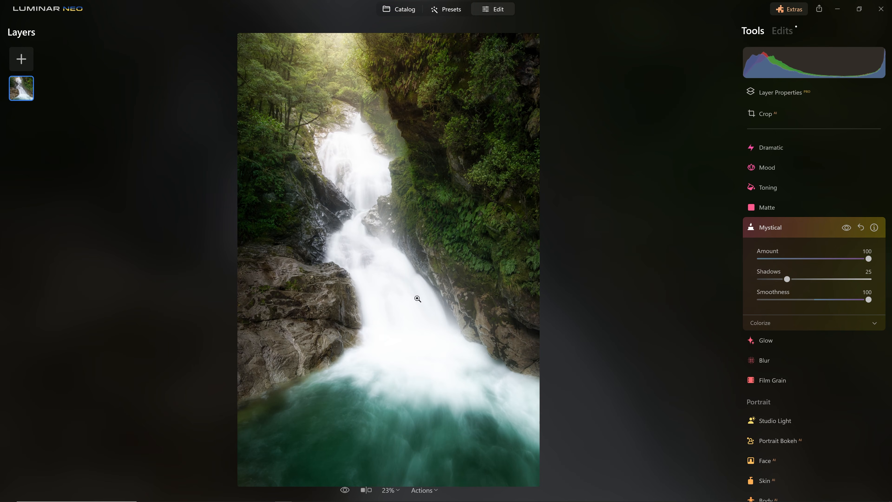
drag(867, 299, 859, 300)
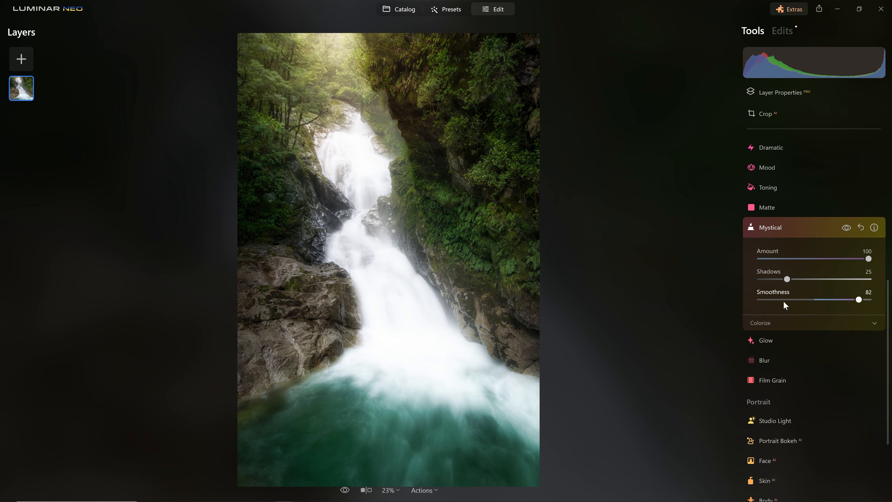
Lower the Mystical Amount to 30, comparing the photo with and without the effect
drag(866, 259, 798, 267)
click(850, 228)
click(850, 229)
click(850, 228)
click(850, 227)
drag(799, 256, 795, 258)
click(850, 228)
click(851, 228)
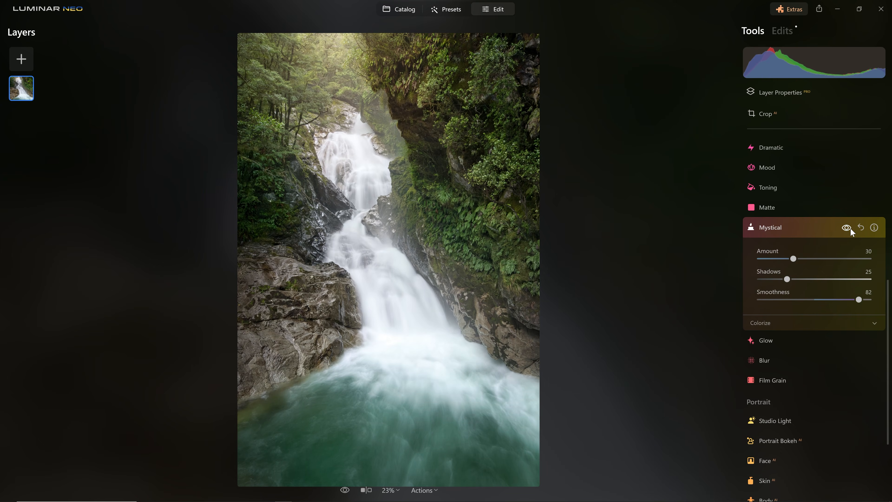
click(818, 227)
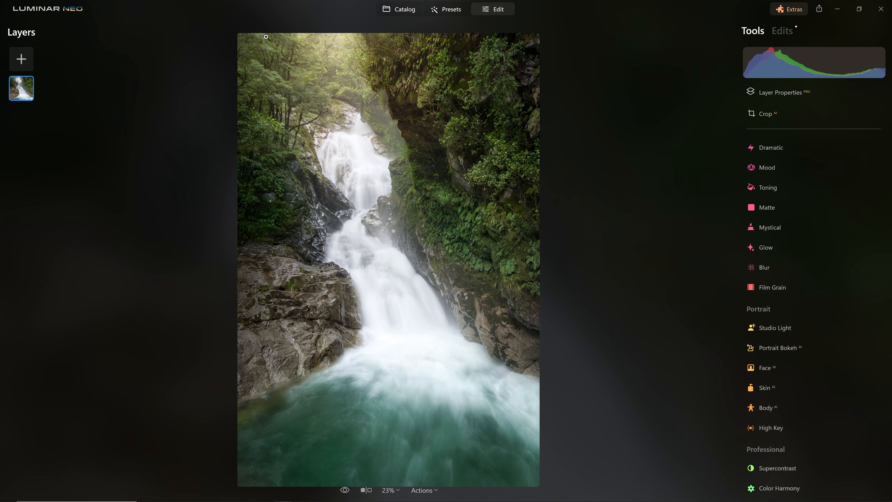
Erase the Mystical effect from the waterfall with a mask brush at strength 58 and lower its Amount to 22
click(782, 31)
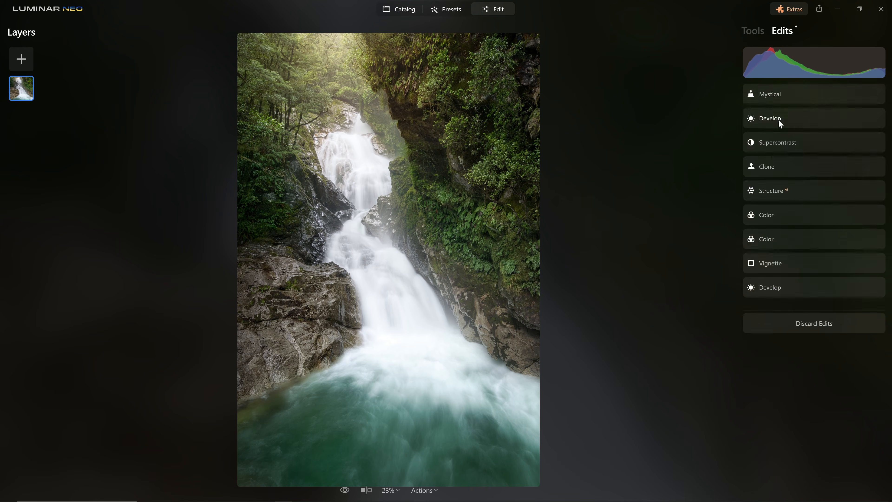
click(785, 102)
click(801, 116)
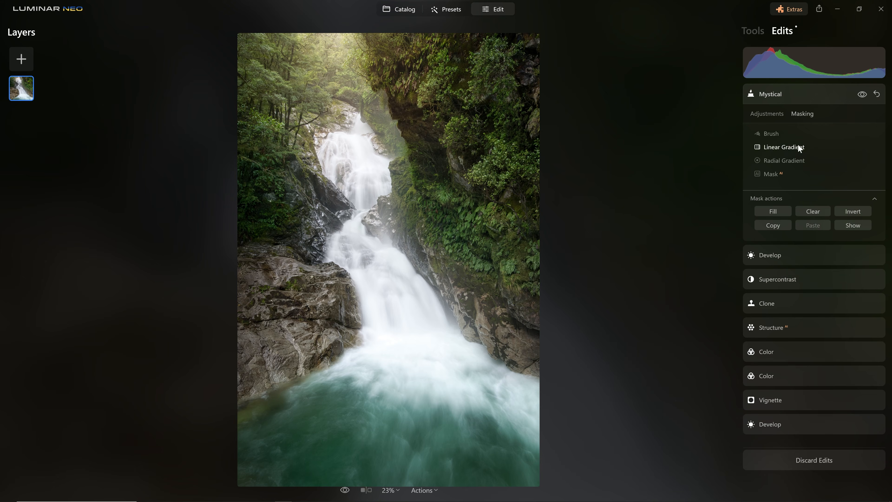
click(773, 135)
click(845, 148)
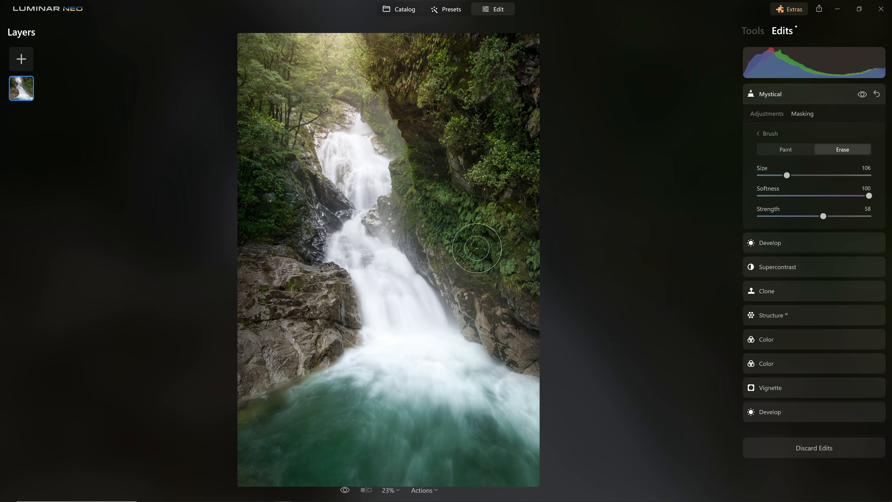
mouse_move(382, 268)
mouse_down()
mouse_move(396, 304)
mouse_move(395, 289)
mouse_move(439, 340)
mouse_move(377, 320)
mouse_move(385, 348)
mouse_move(355, 367)
mouse_move(481, 372)
mouse_move(423, 372)
mouse_move(456, 351)
mouse_move(518, 406)
mouse_move(365, 357)
mouse_move(341, 365)
mouse_move(387, 282)
mouse_move(353, 225)
mouse_up()
drag(337, 160, 365, 186)
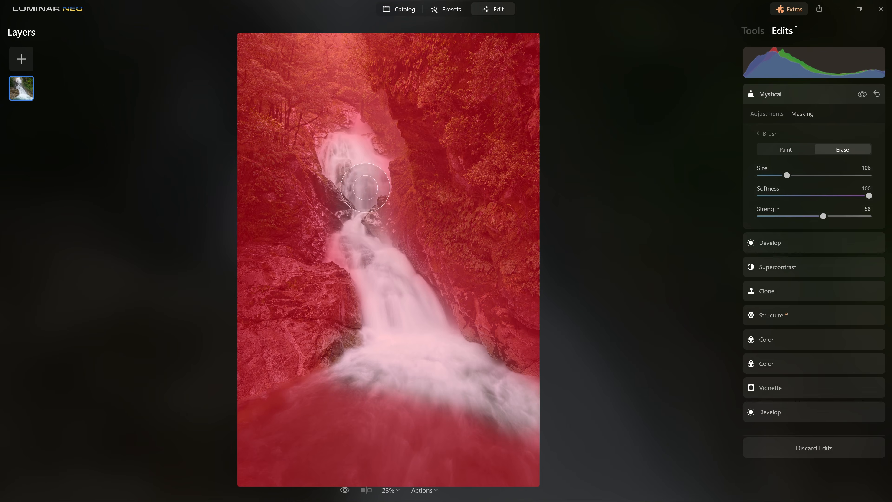
click(861, 95)
click(861, 96)
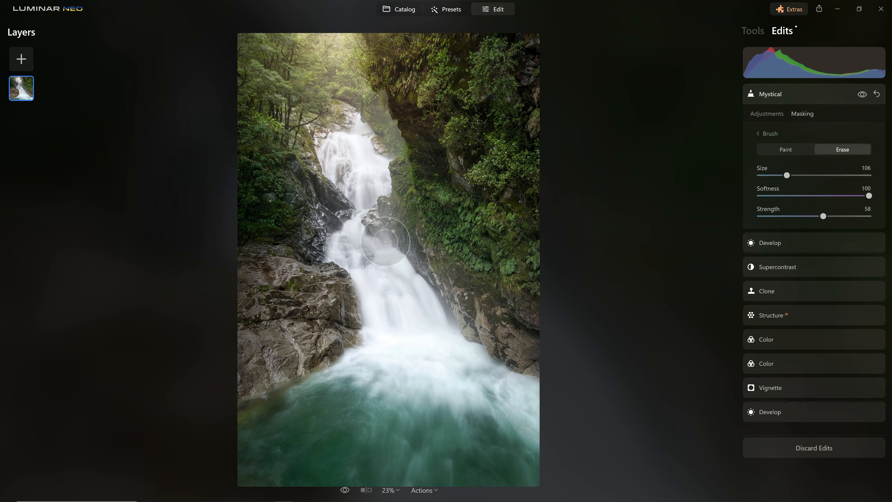
drag(392, 285, 439, 339)
drag(439, 339, 388, 297)
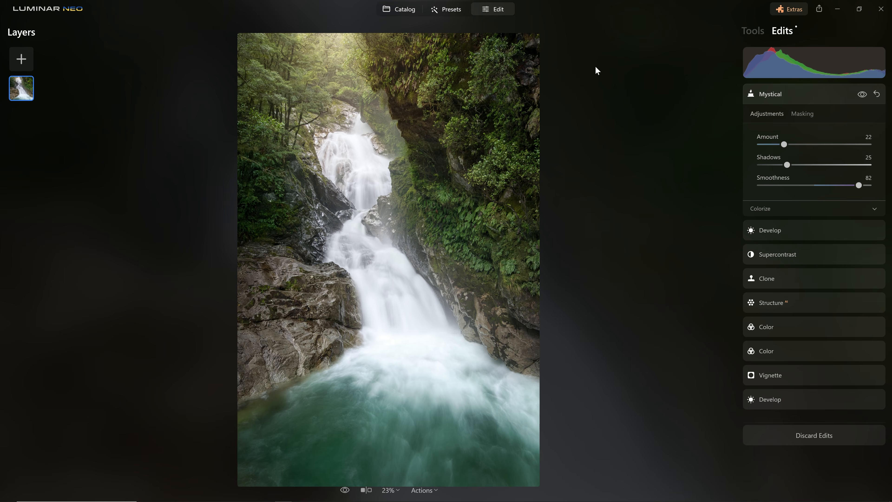
Compare the whole photo before and after all the edits
key(backslash)
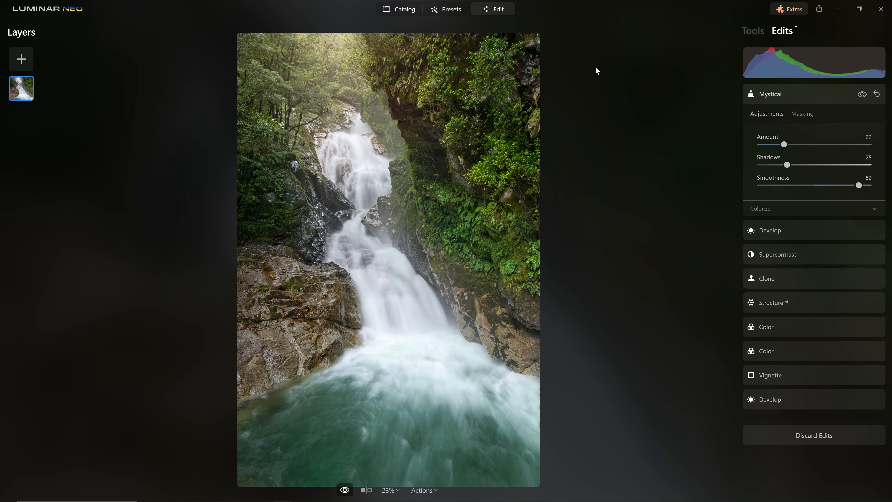
key(backslash)
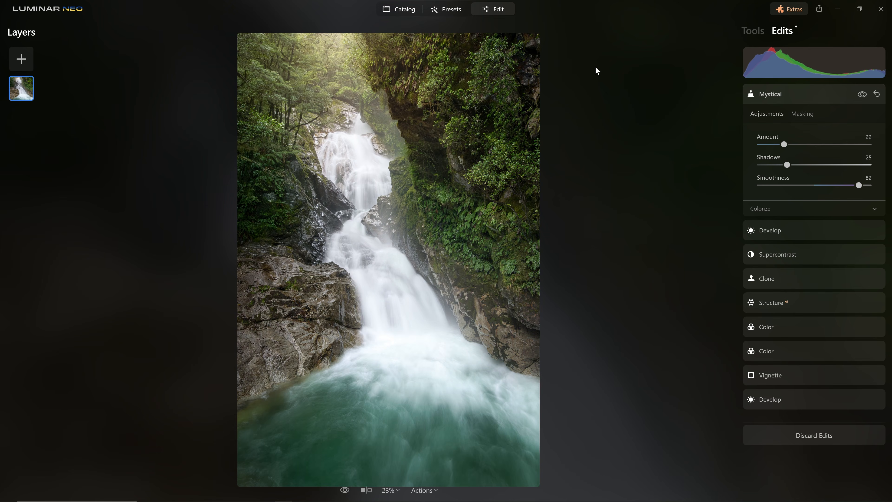
key(backslash)
key(backslash)
key(backslash)
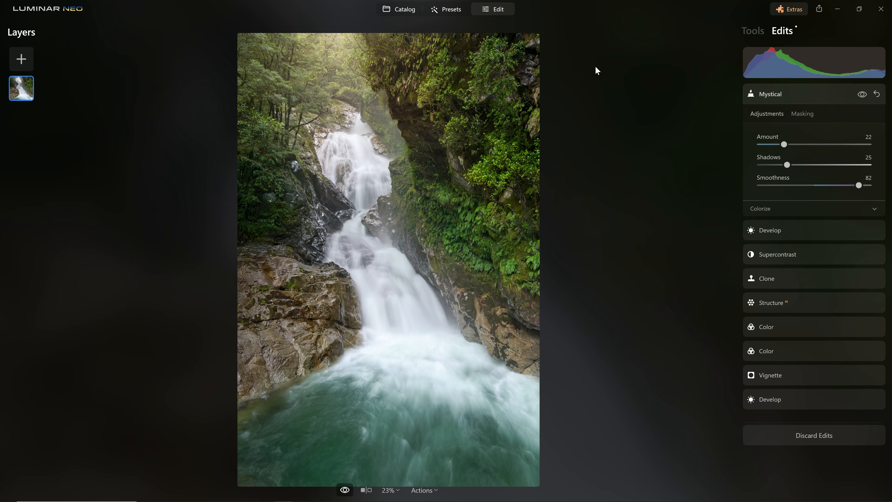
key(backslash)
key(backslash)
key(backslash)
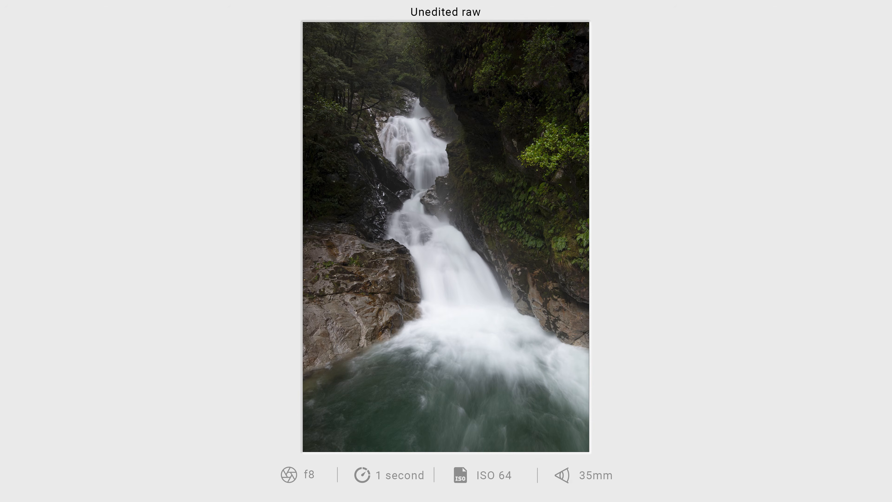